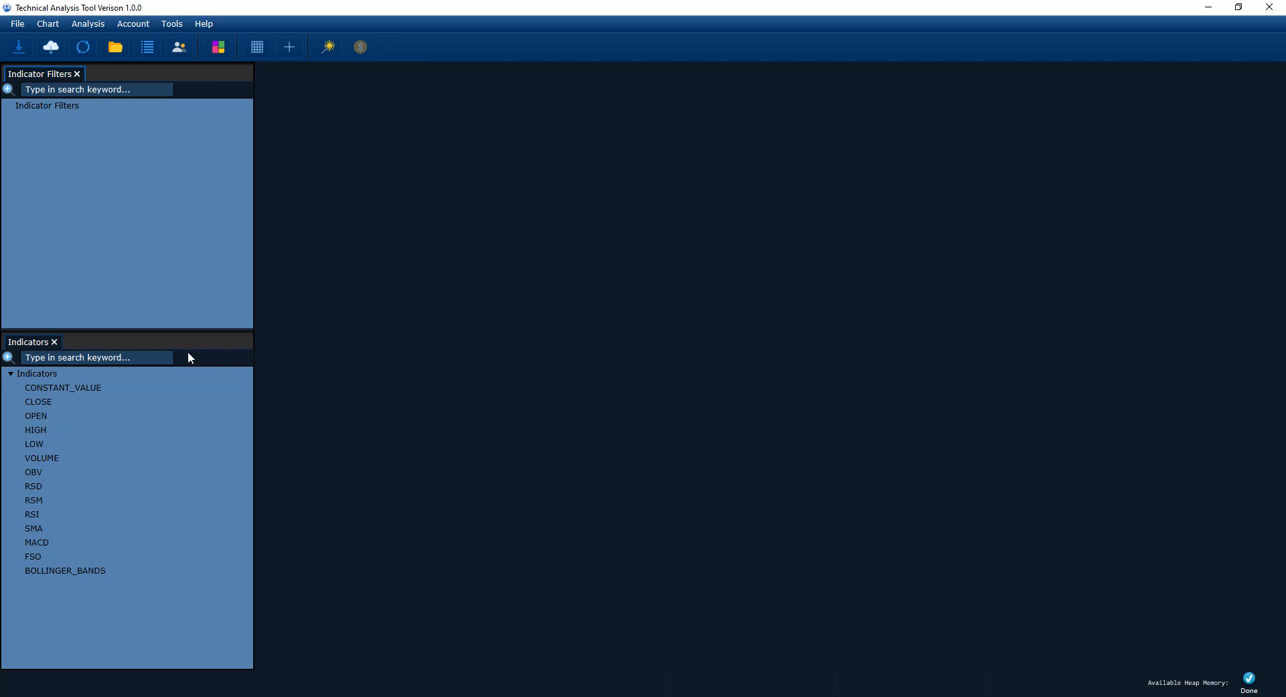
Step: Add a new indicator filter and name it "Demo Indicator Filter 1"
right_click(63, 111)
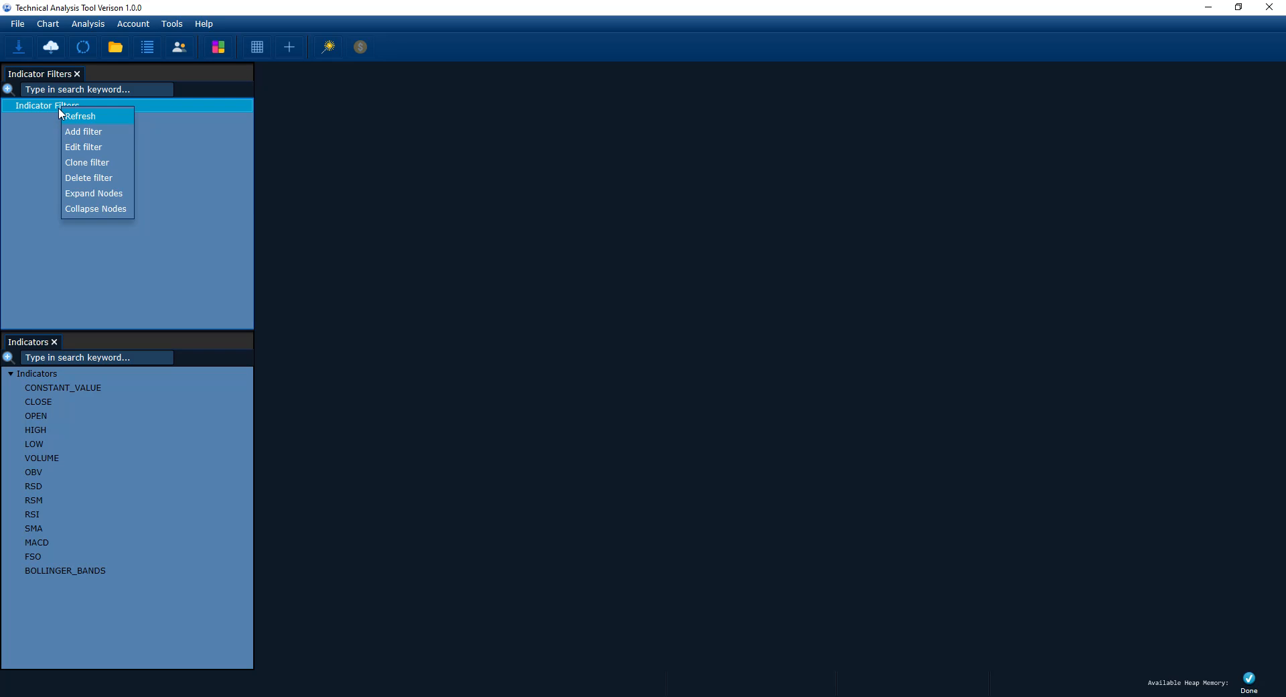
click(89, 133)
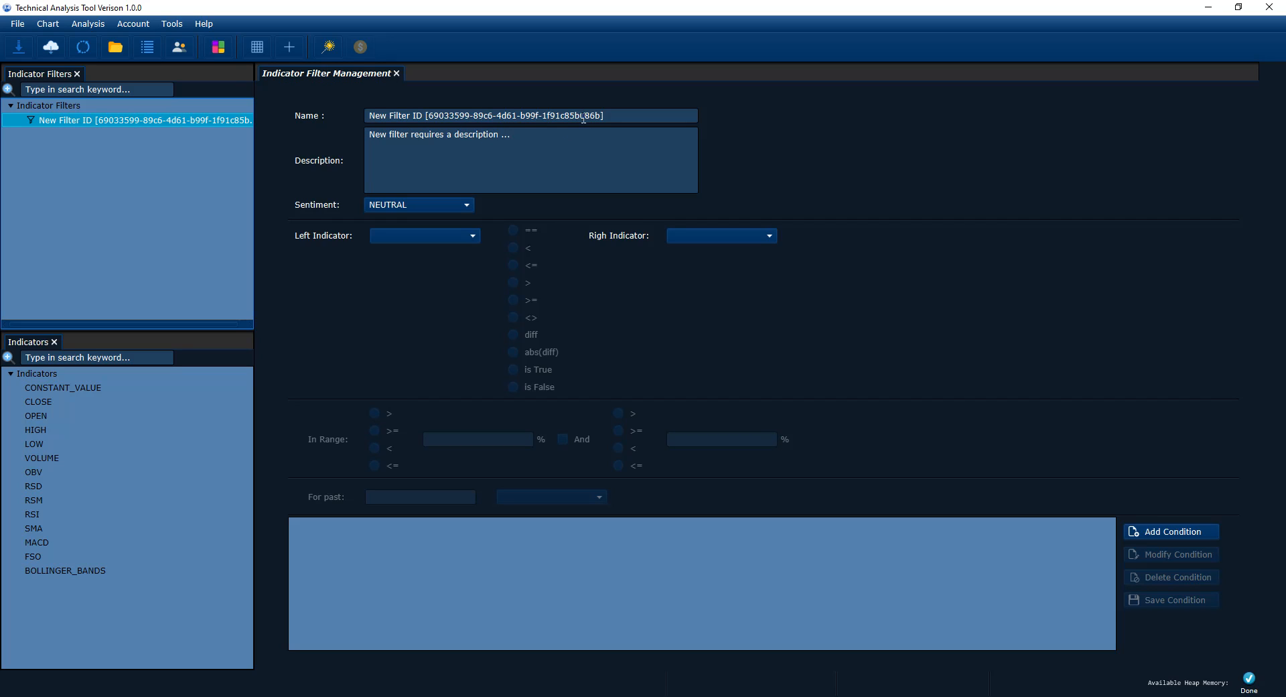
drag(623, 117, 306, 107)
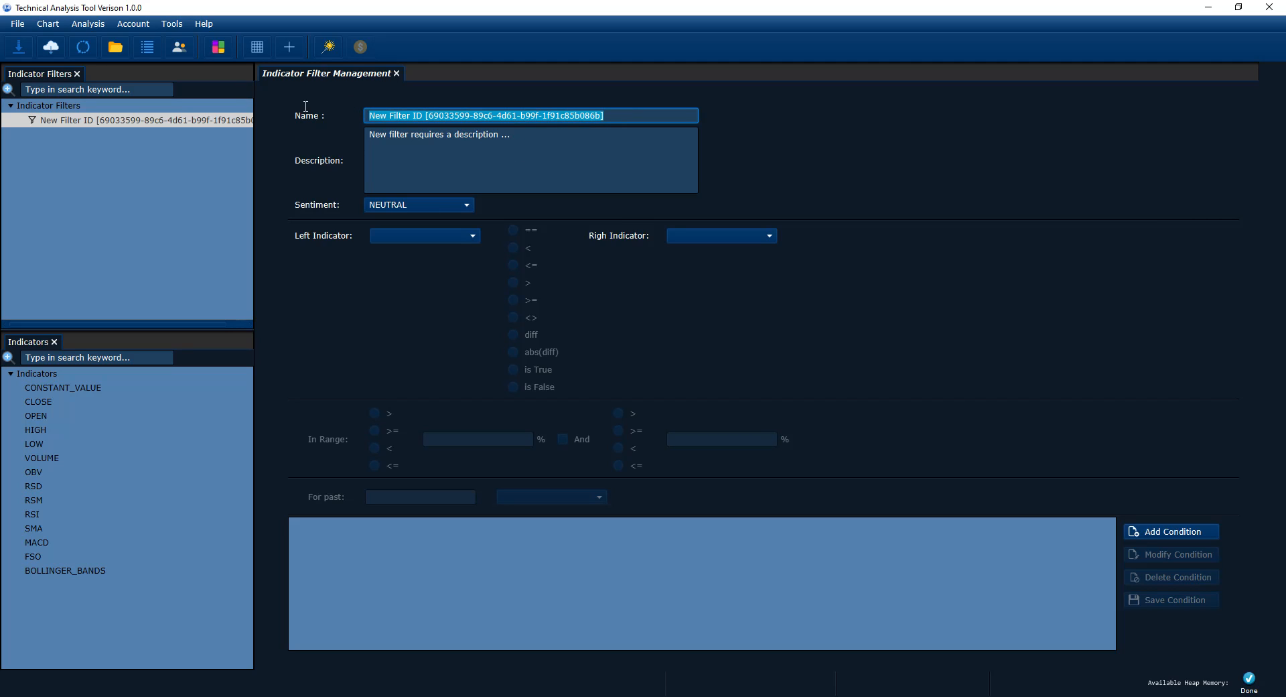
click(482, 150)
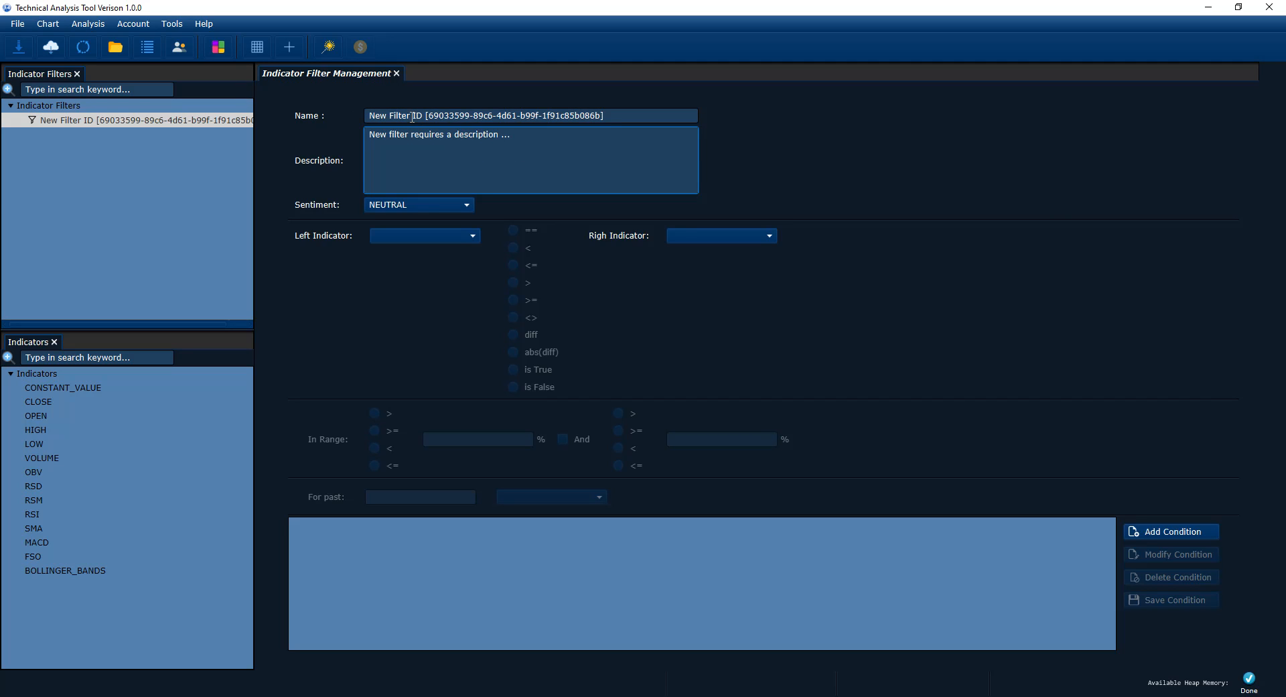
drag(615, 118, 355, 112)
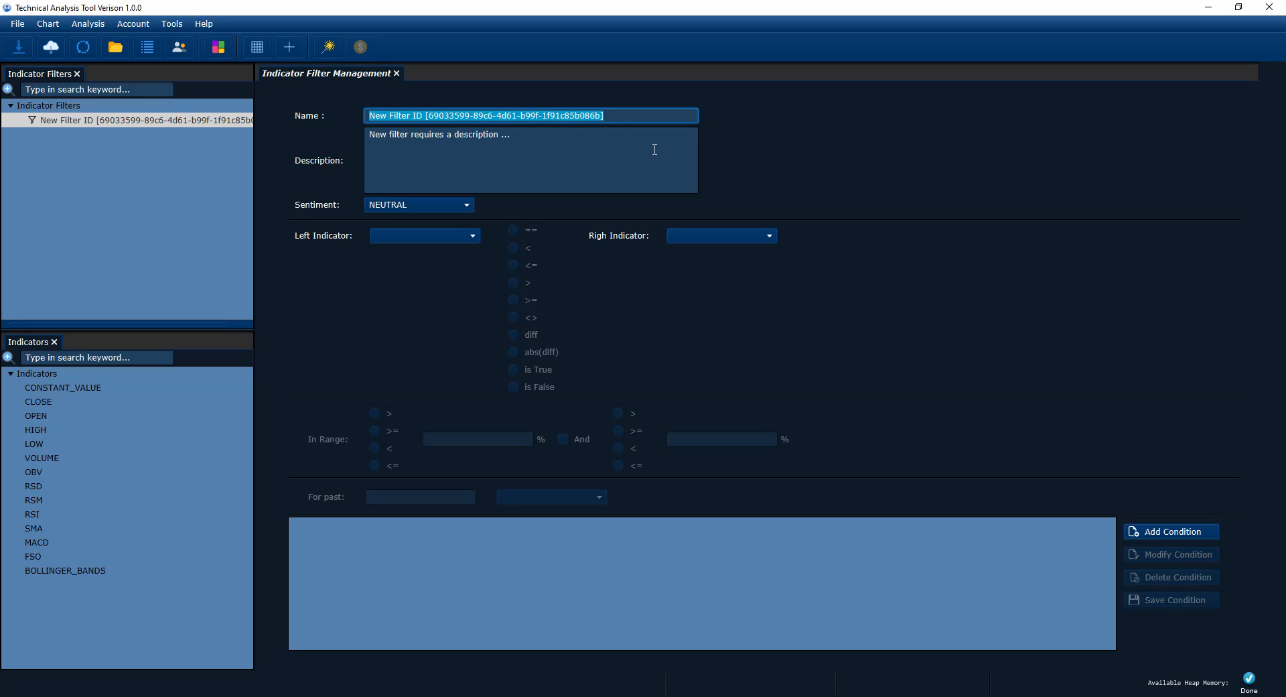
click(635, 119)
drag(616, 109, 364, 103)
key(BackSpace)
text(Demo Ind)
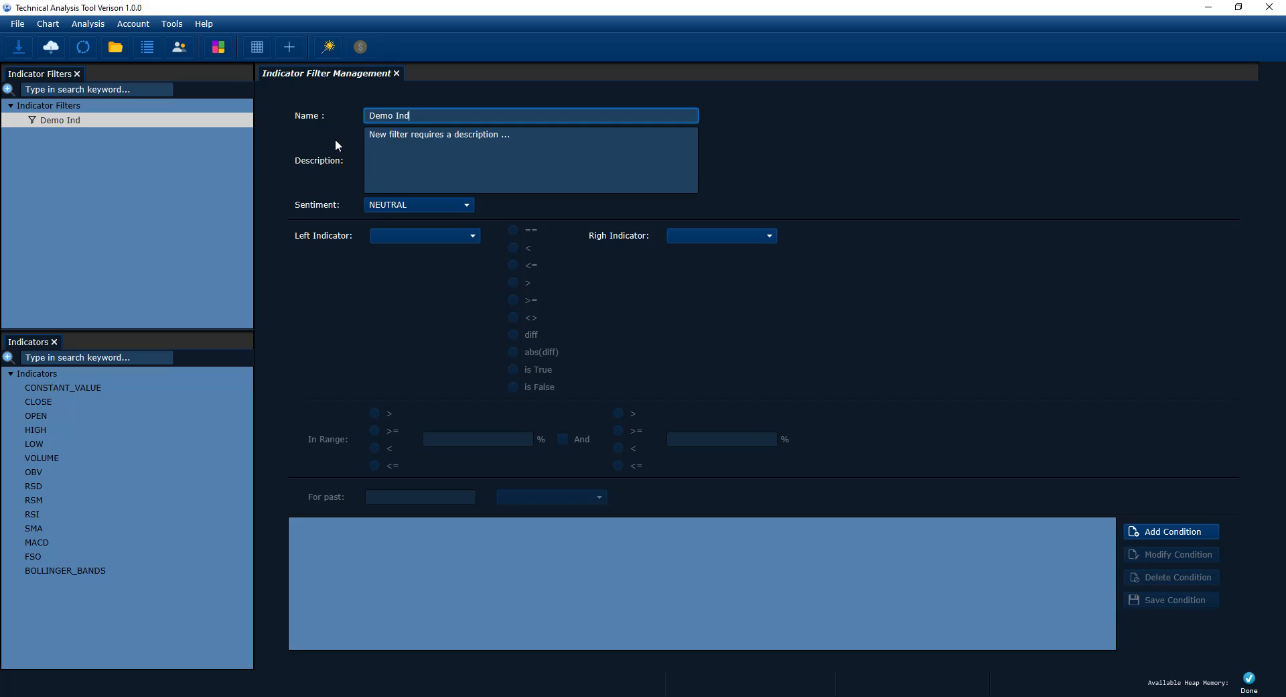
text(icator Filter 1)
key(BackSpace)
text(`1)
key(BackSpace)
key(BackSpace)
text(1)
drag(479, 114, 367, 115)
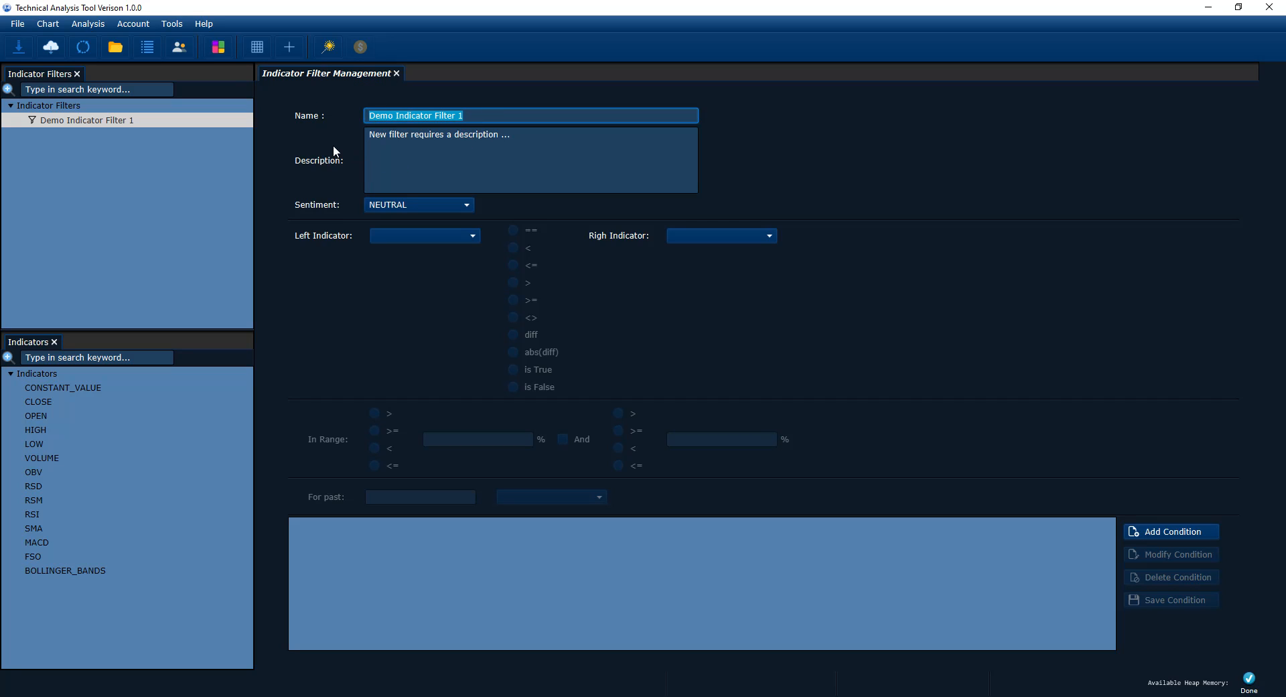
Step: Replace the description with the lines "1. find all stocks that is aasdfasdf", "2. find all stocks that is also XYZ" and "3. ...."
drag(439, 134, 341, 130)
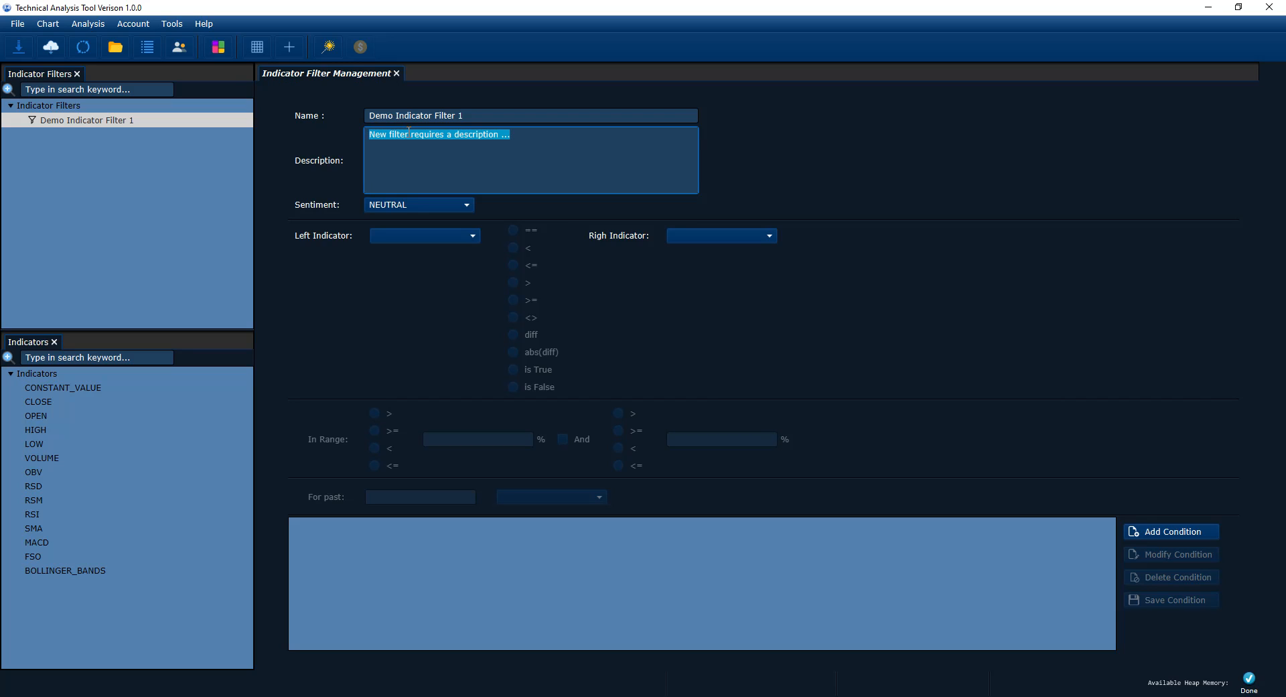
text(1.)
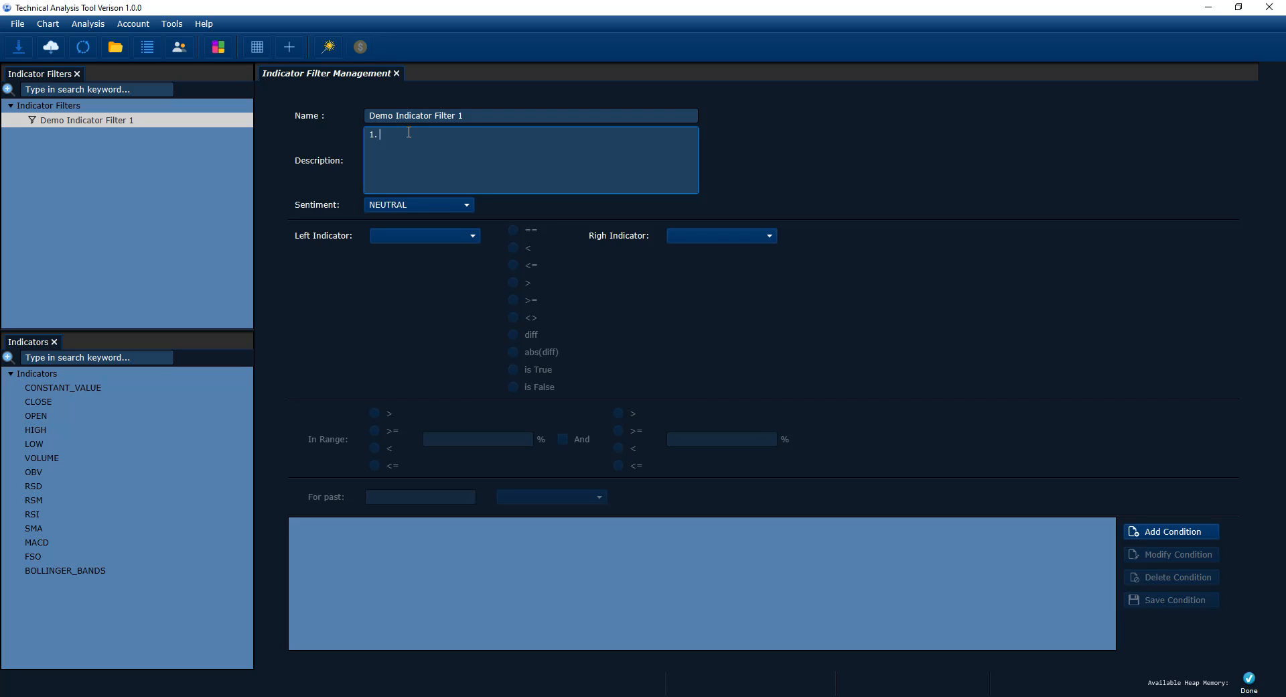
key(BackSpace)
text(1. find all)
text( stocks )
text(that is  aasdfasdf )
text(2. )
text(find all stocks th)
text(at is als)
text(o XY)
text(Z)
key(Return)
text(3. ....)
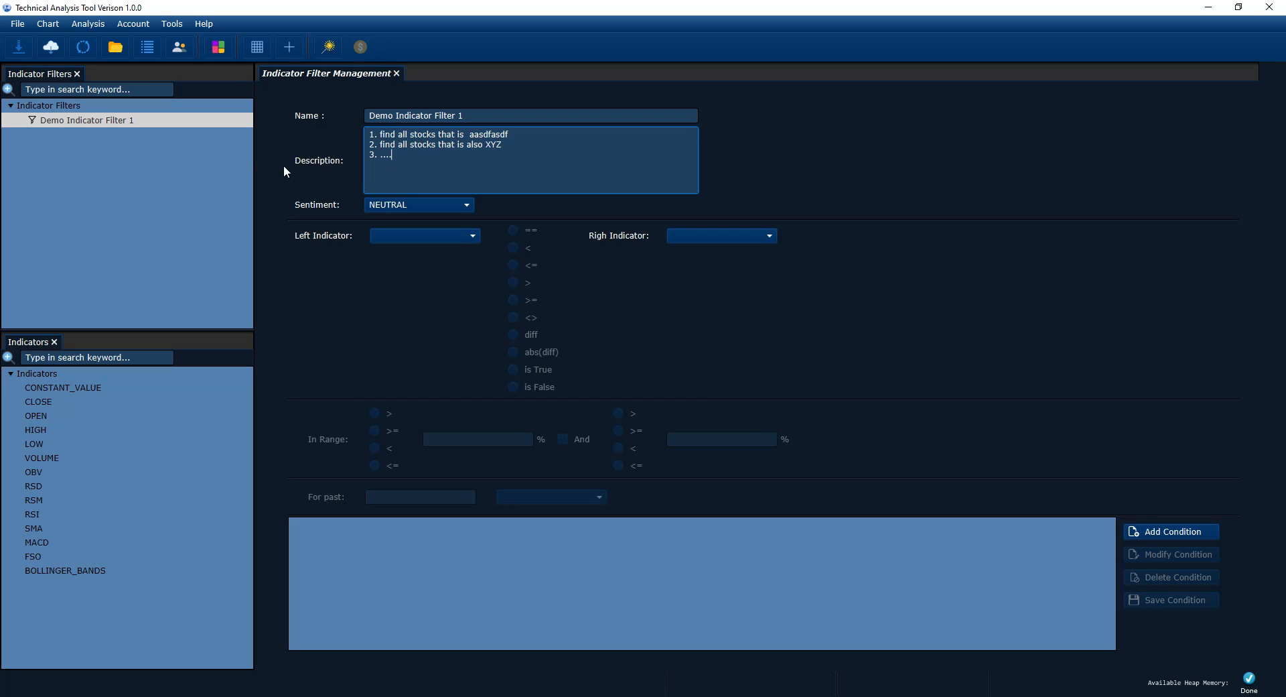
Step: Clear all the text from the filter's description
drag(475, 118, 353, 107)
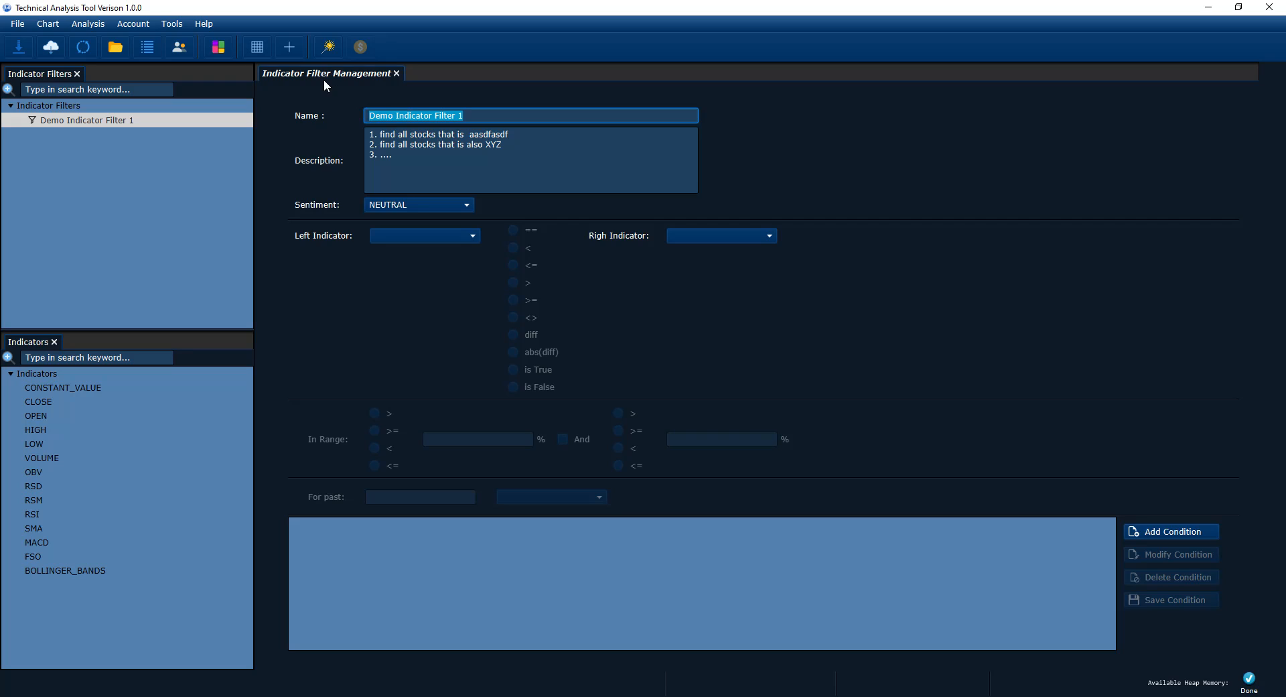
drag(410, 152, 339, 130)
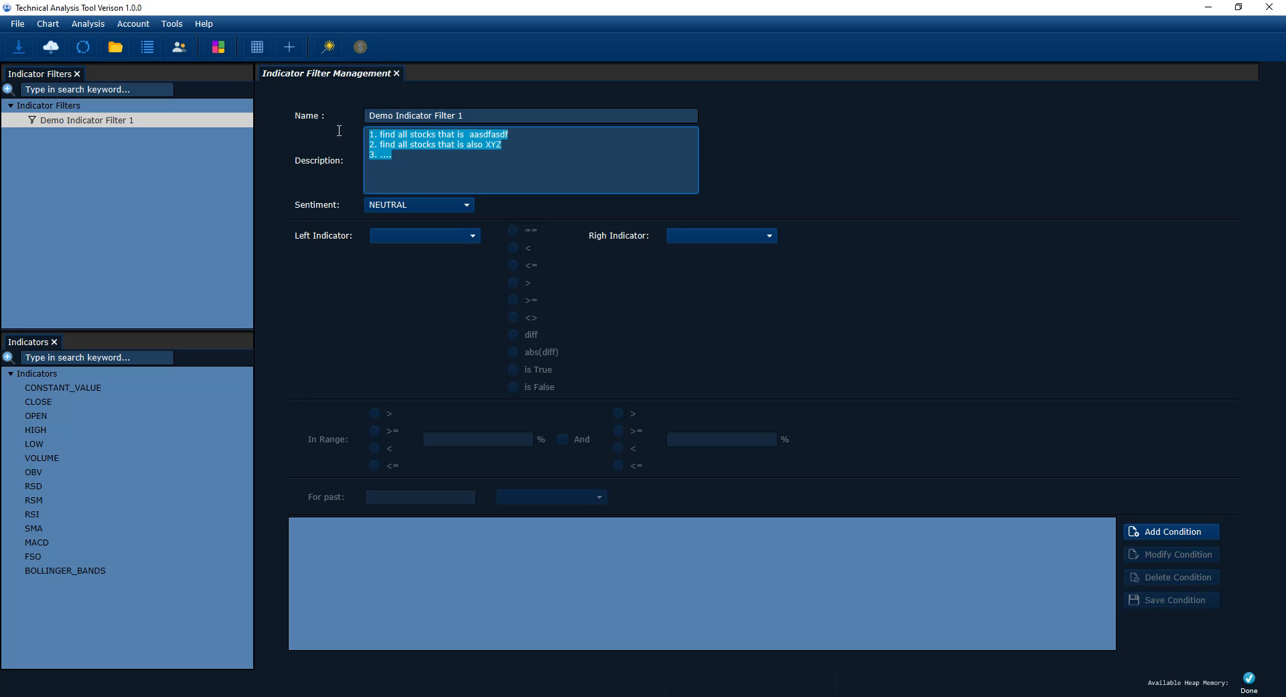
click(416, 157)
key(ctrl+a)
key(Delete)
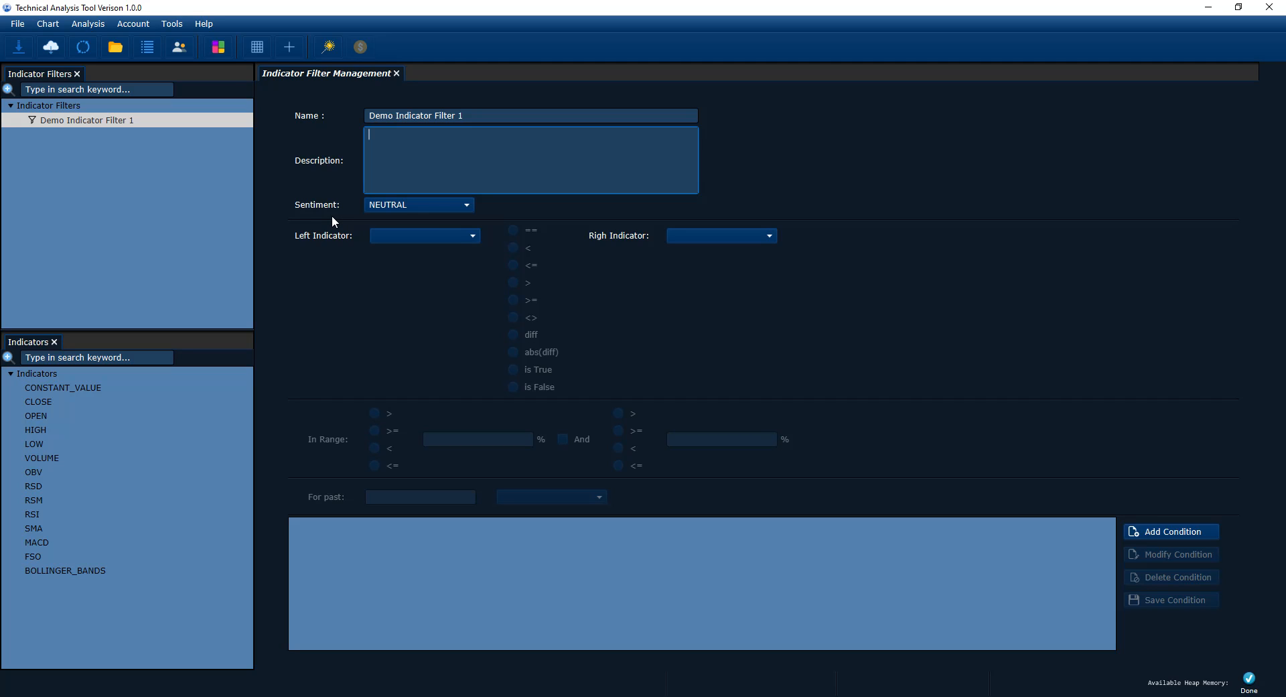
Step: Switch the filter's sentiment to BULLISH, to BEARISH, and back to NEUTRAL, checking the filter's icon in the tree
click(383, 204)
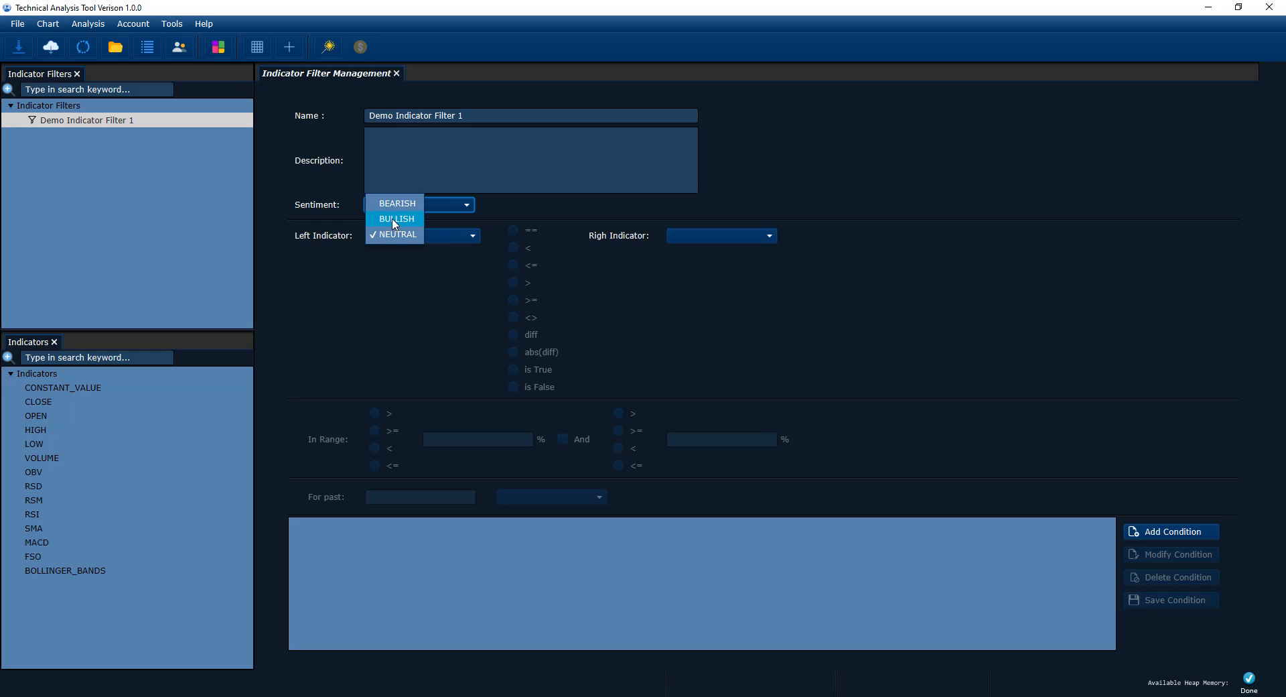
click(200, 213)
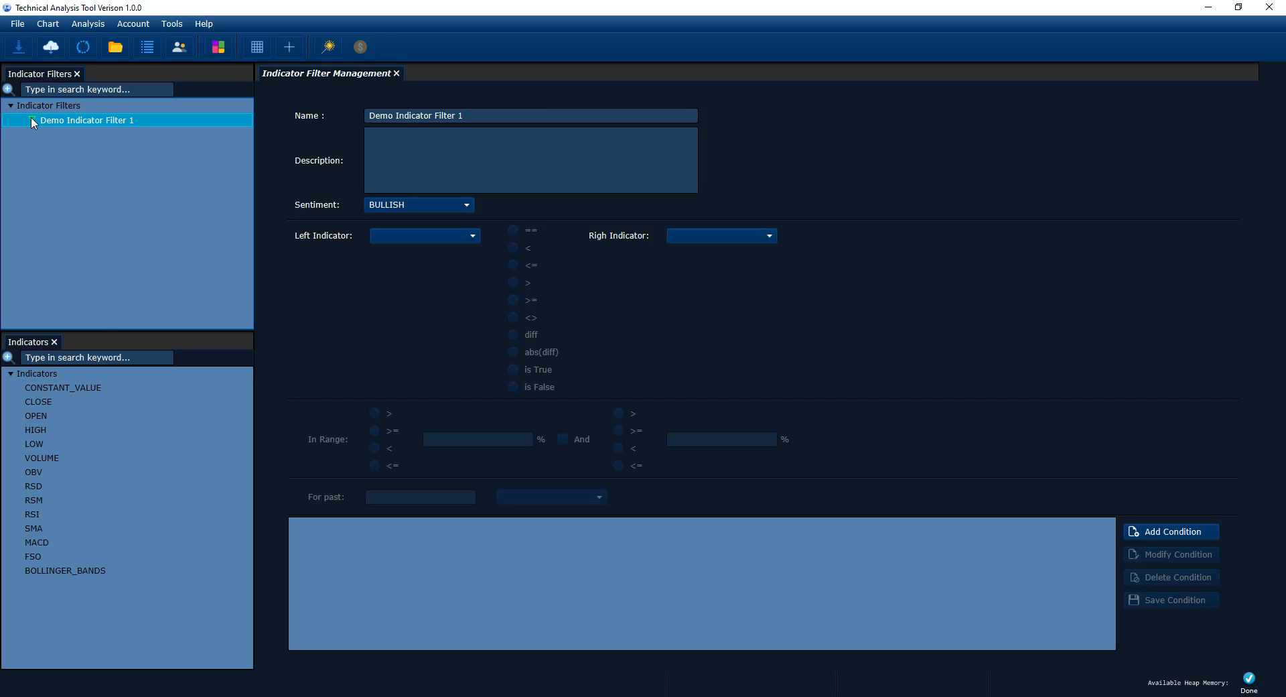
click(414, 205)
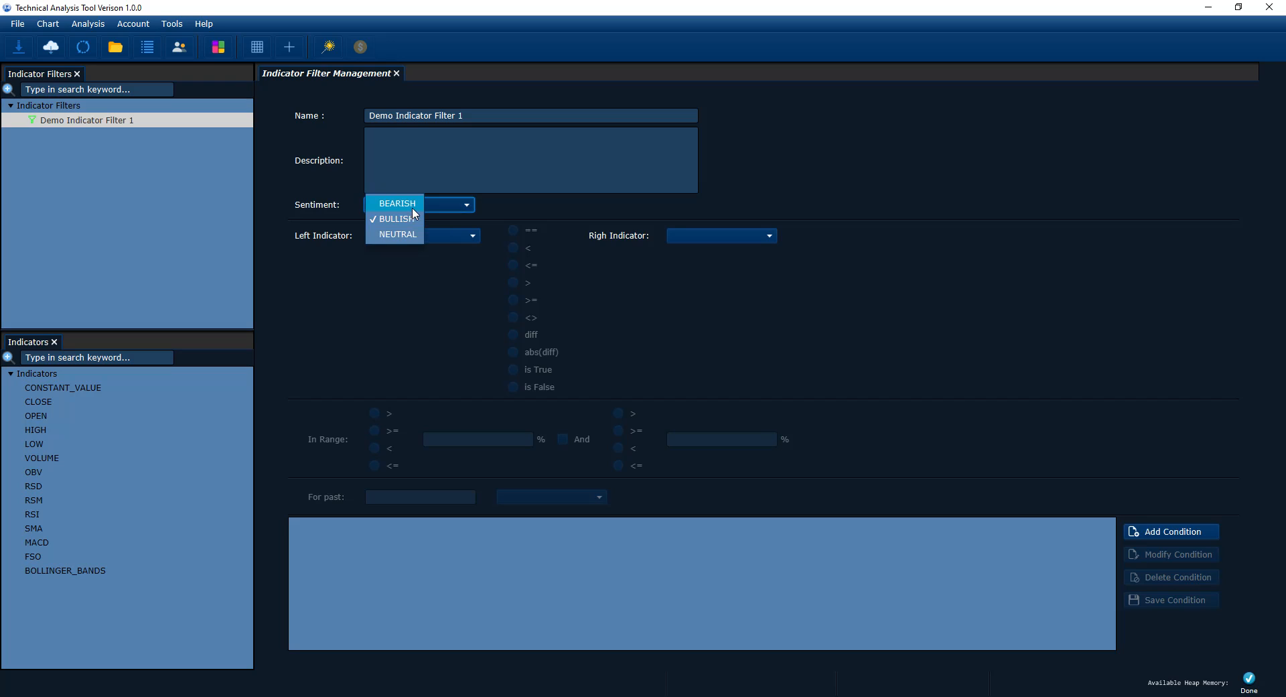
click(409, 208)
scroll(402, 204, down, 1)
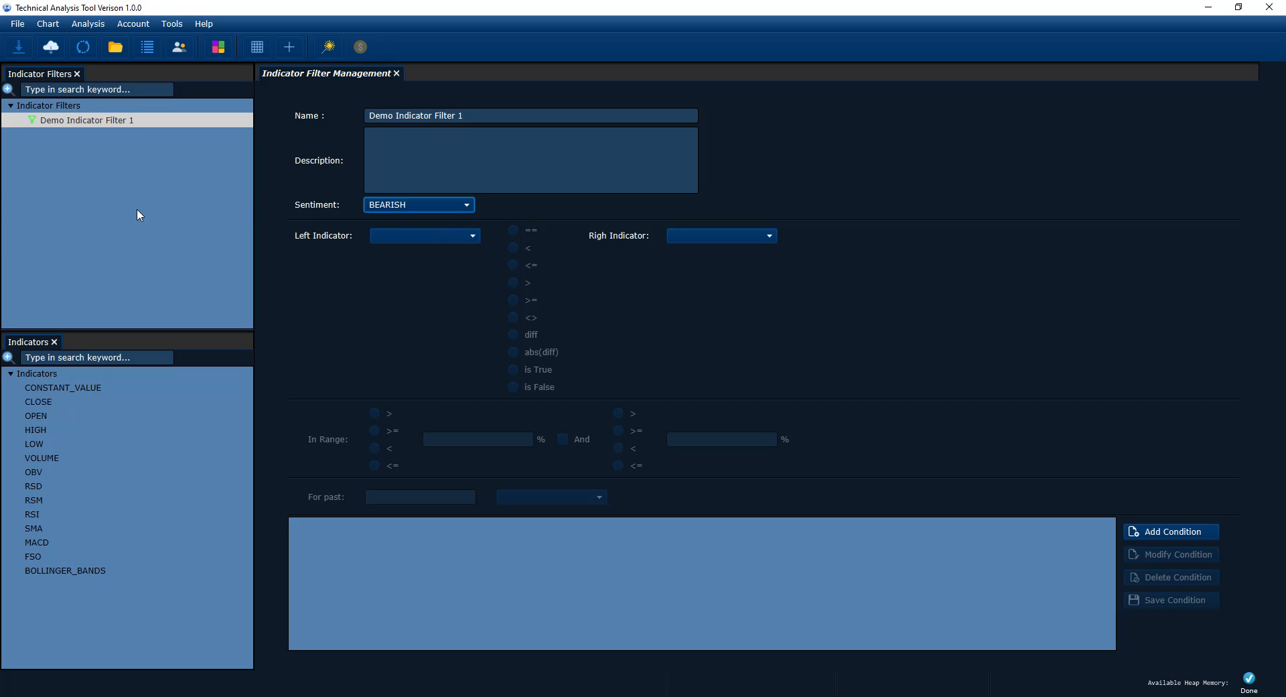
click(117, 203)
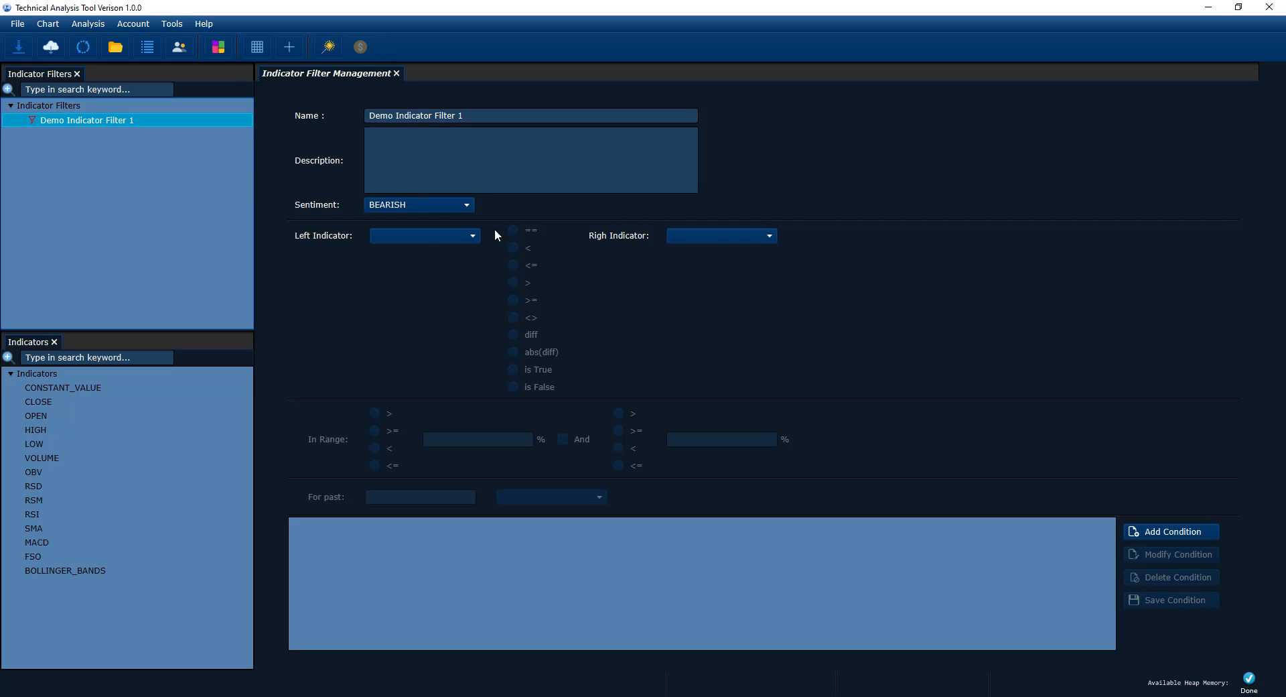
click(447, 205)
click(420, 235)
Step: Start a new condition for the filter and choose > as its first in-range operator
click(419, 236)
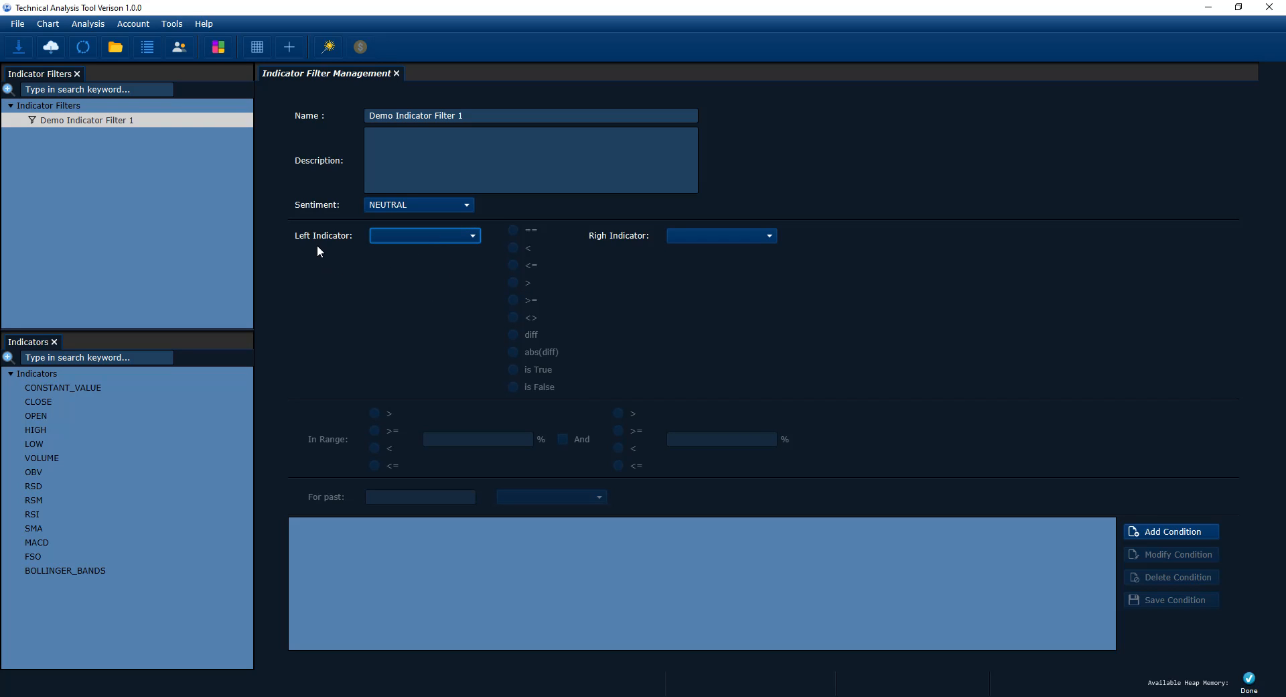
click(697, 238)
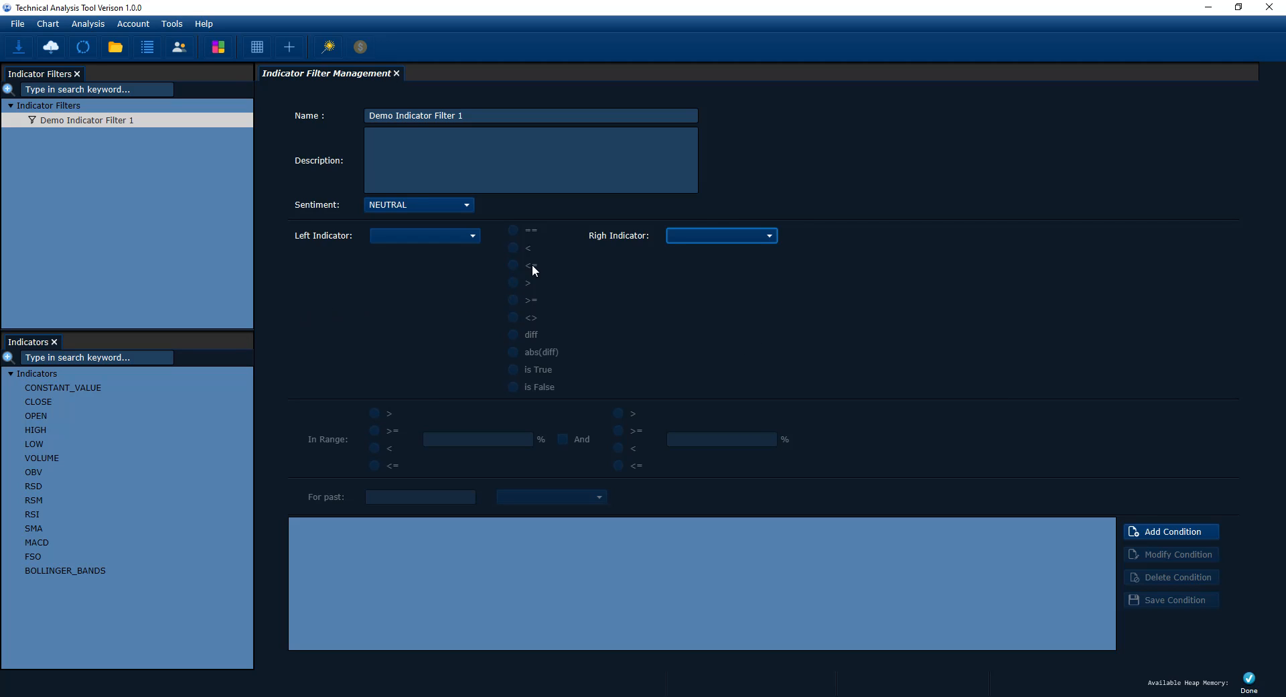
click(1151, 532)
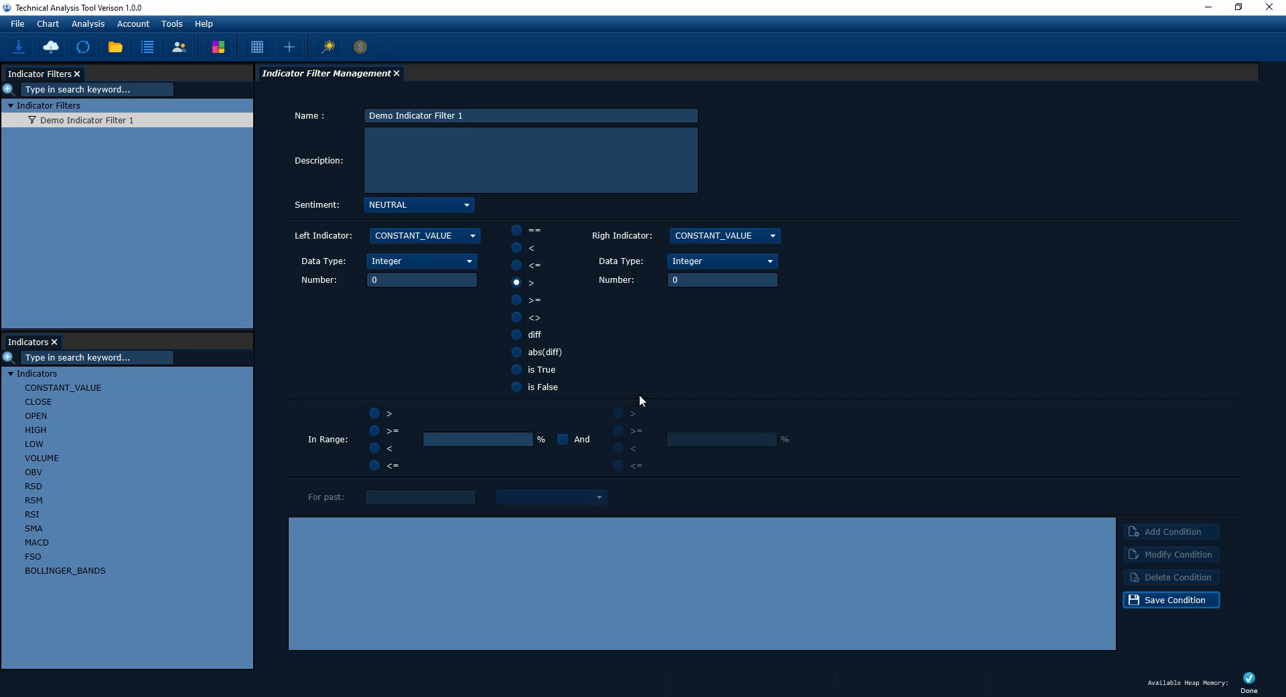
click(376, 431)
click(389, 263)
click(392, 266)
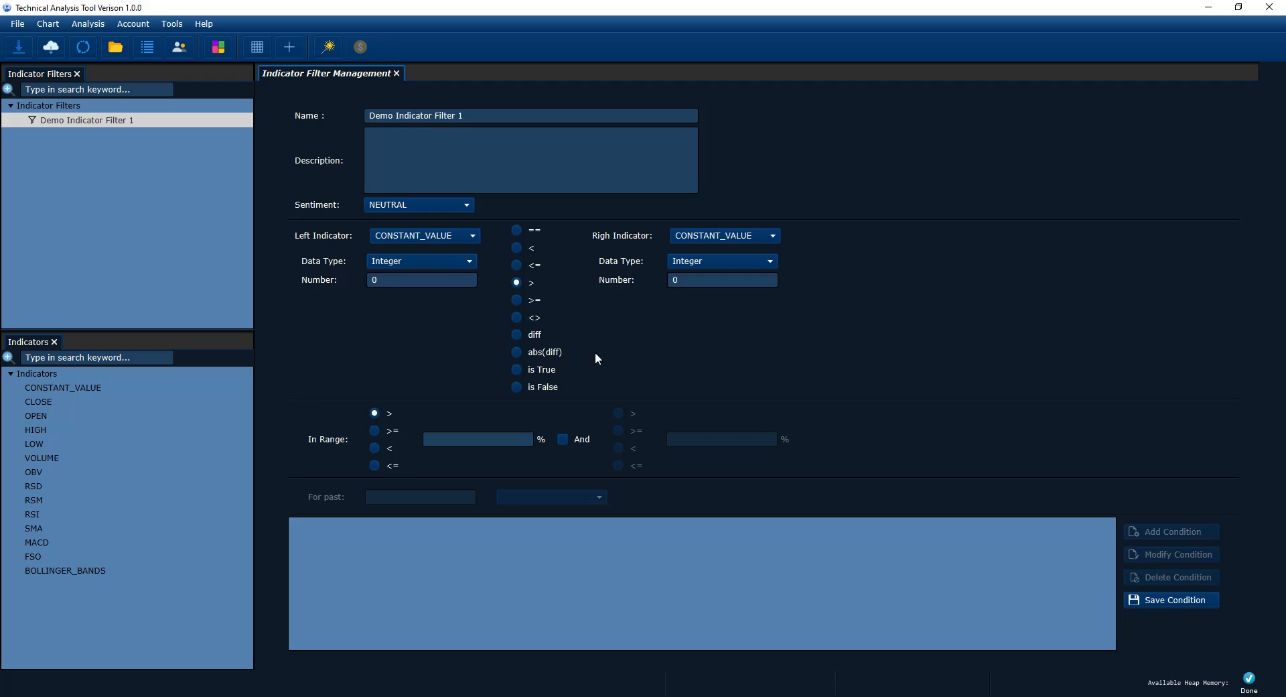
Step: Enable the CLOSE indicator for the condition and check the choices offered for the left and right indicators
click(419, 236)
click(697, 235)
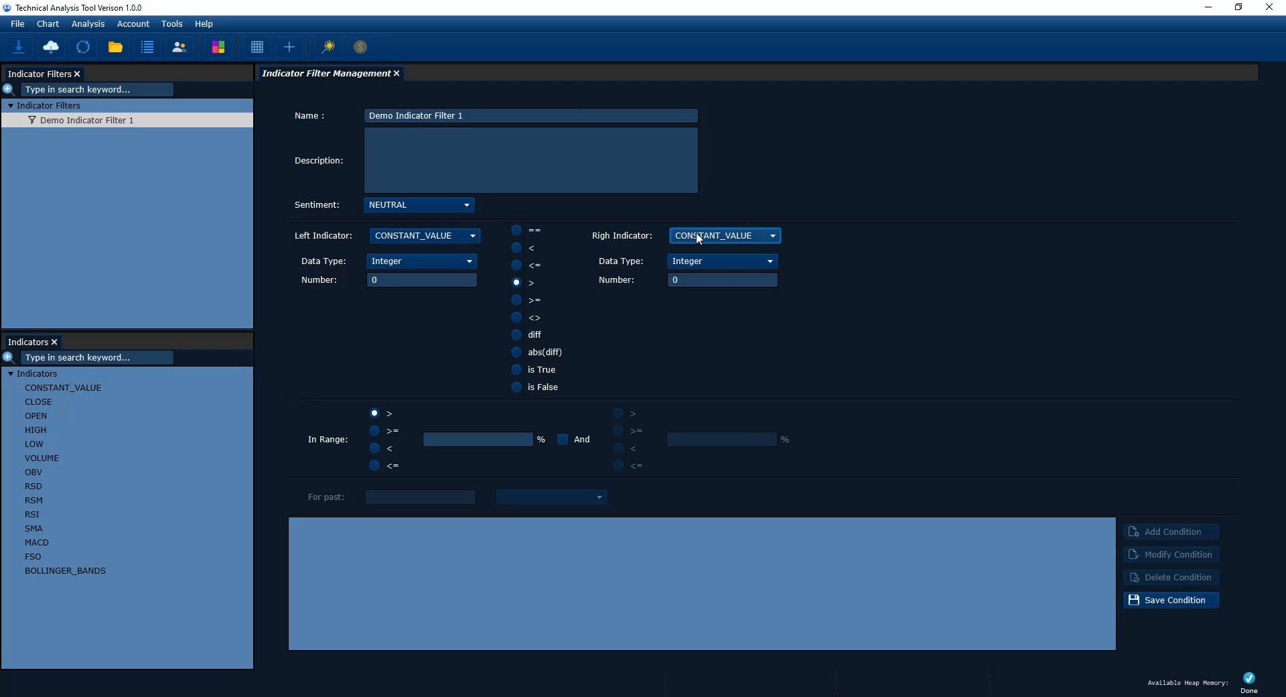
click(581, 299)
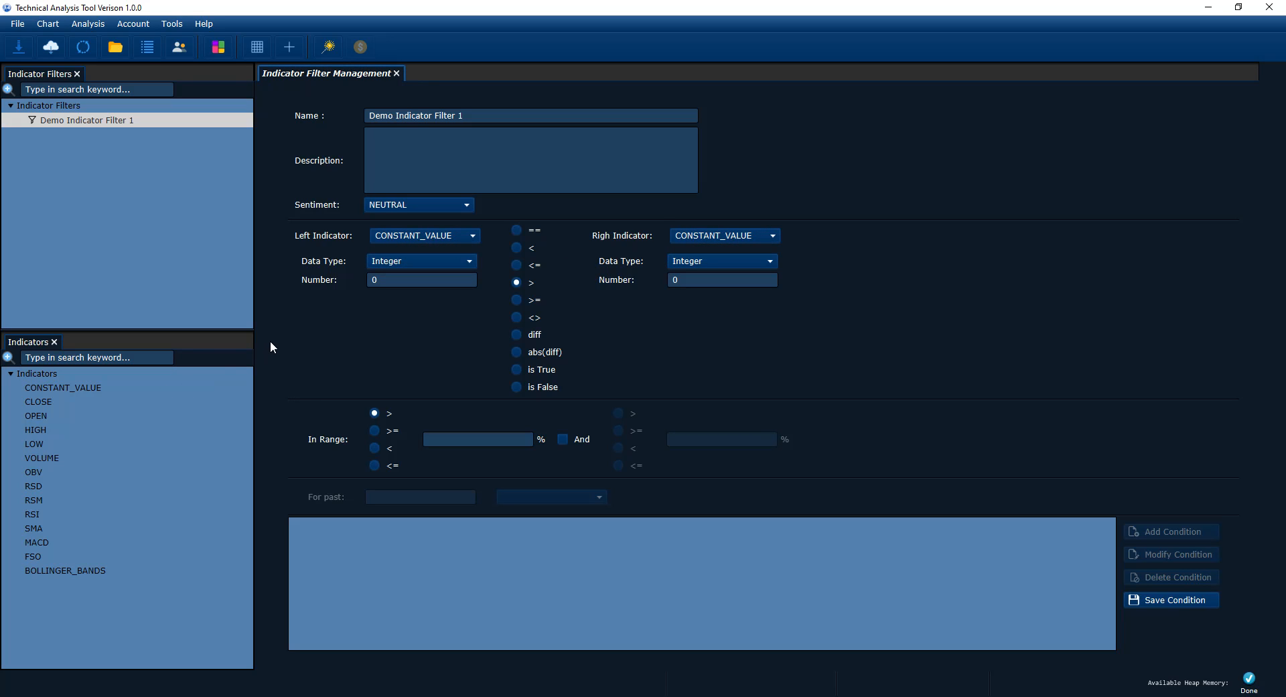
click(398, 239)
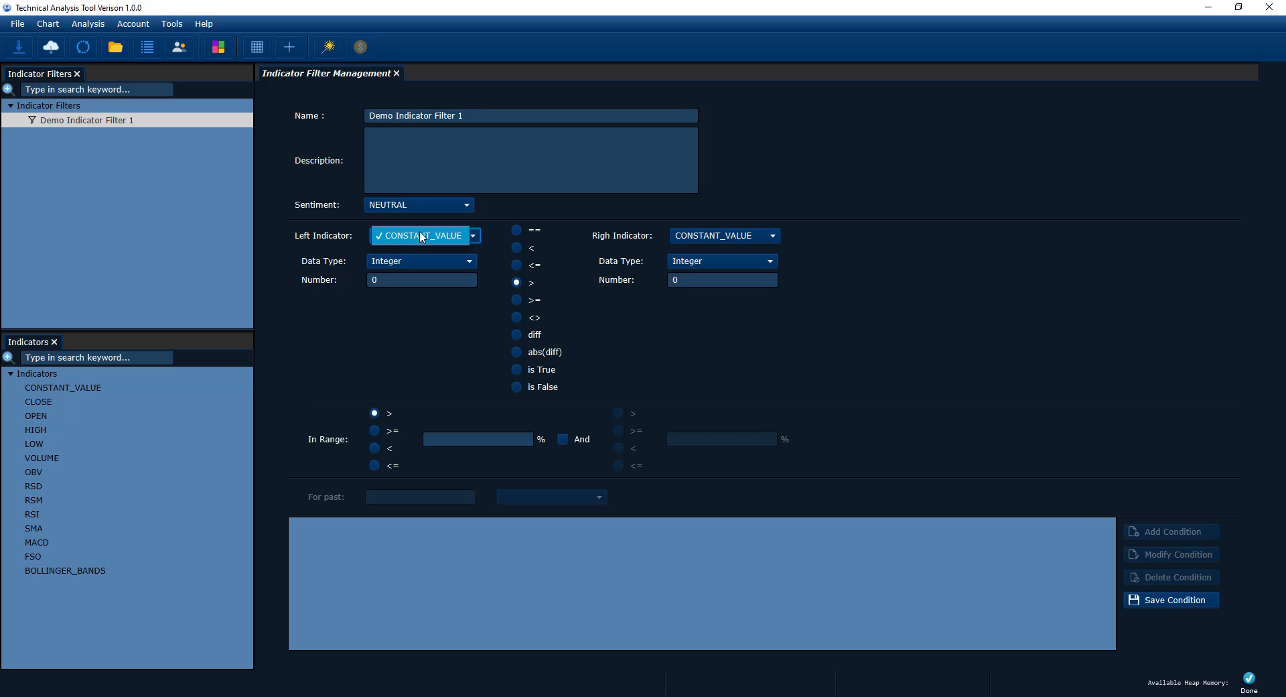
click(709, 235)
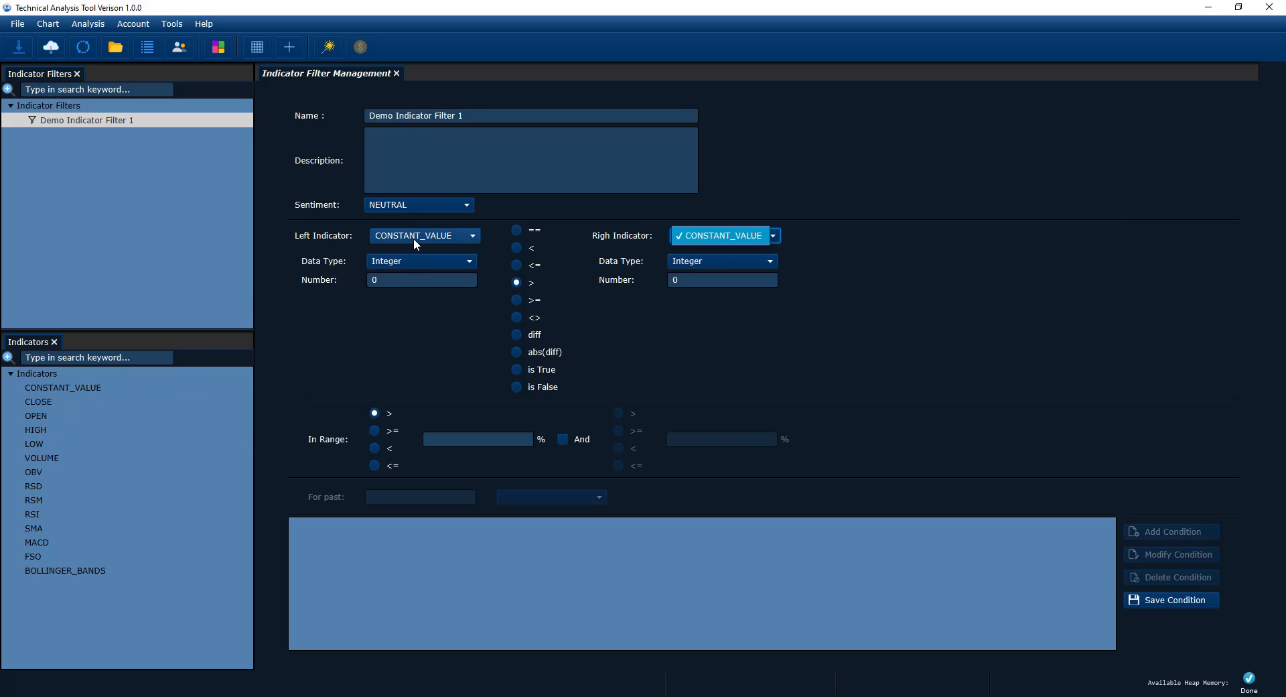
click(42, 401)
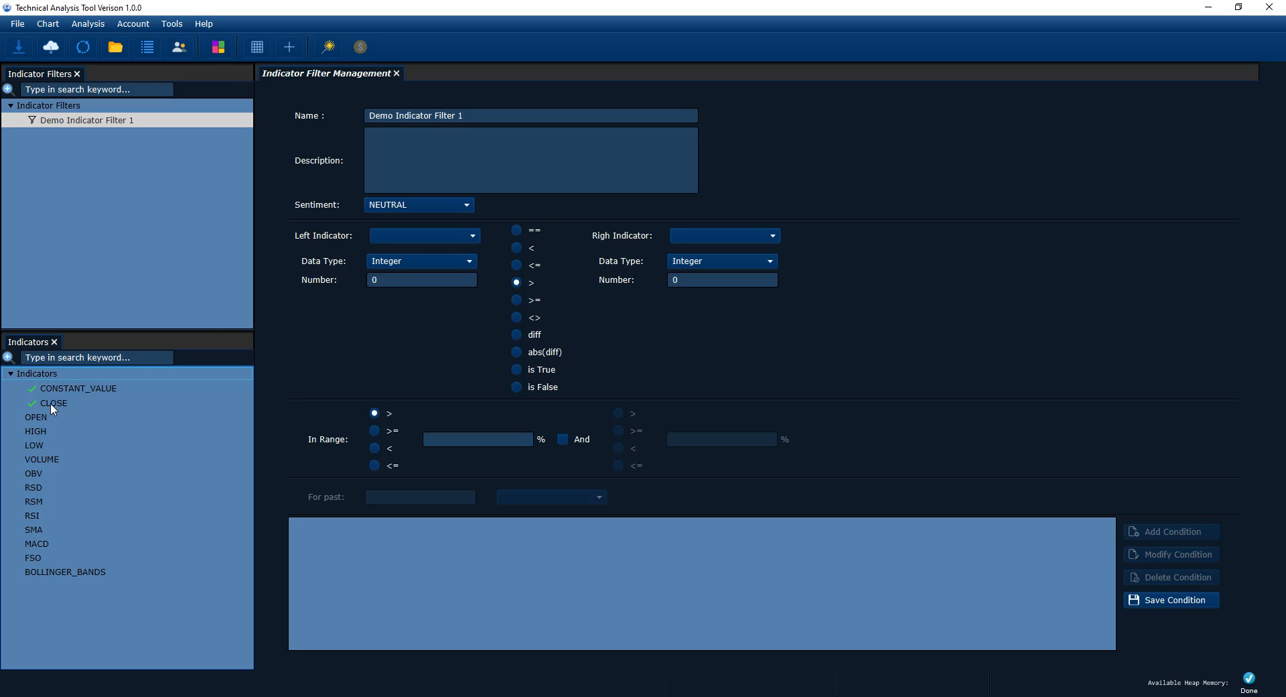
click(421, 238)
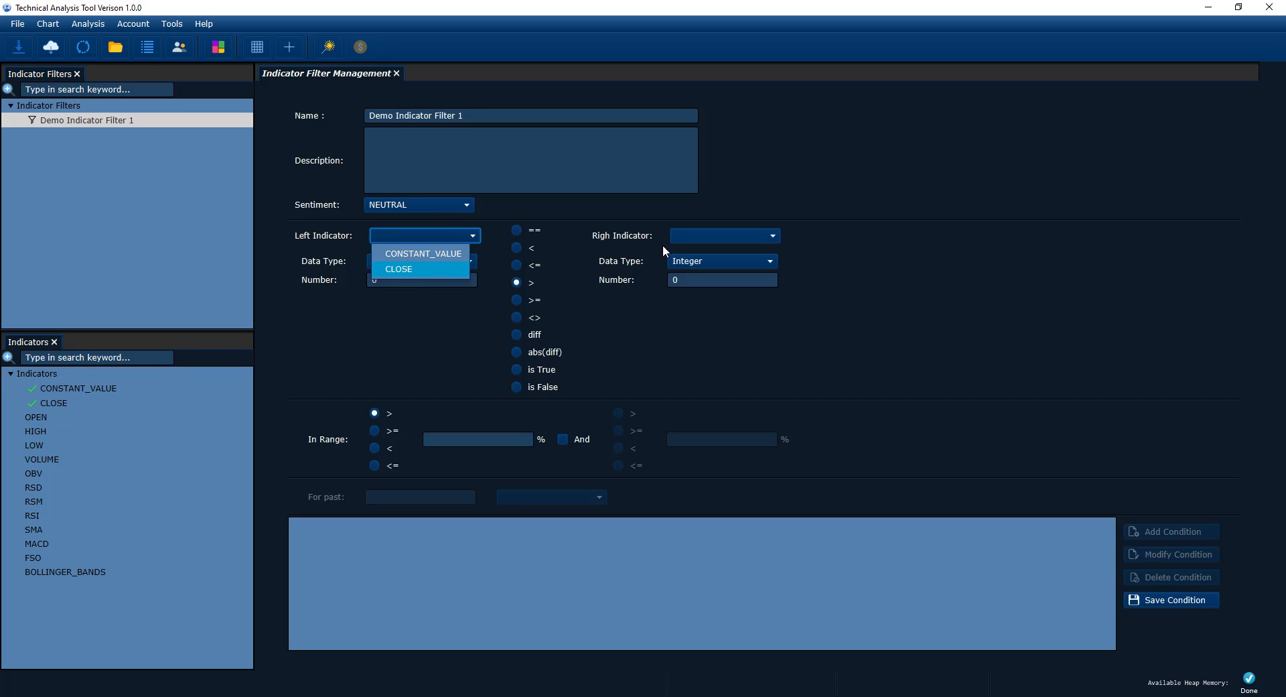
click(700, 235)
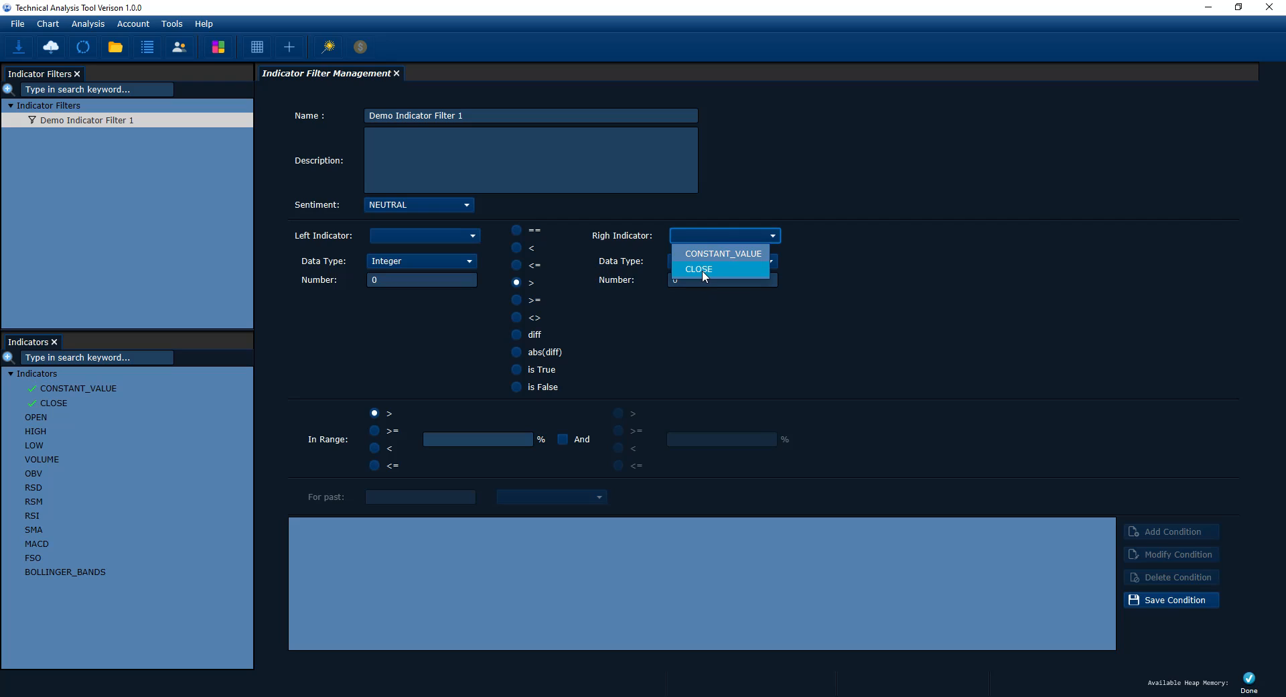
Step: Enable the OPEN, HIGH, LOW and VOLUME indicators and check them in the left and right indicator choices
double_click(51, 416)
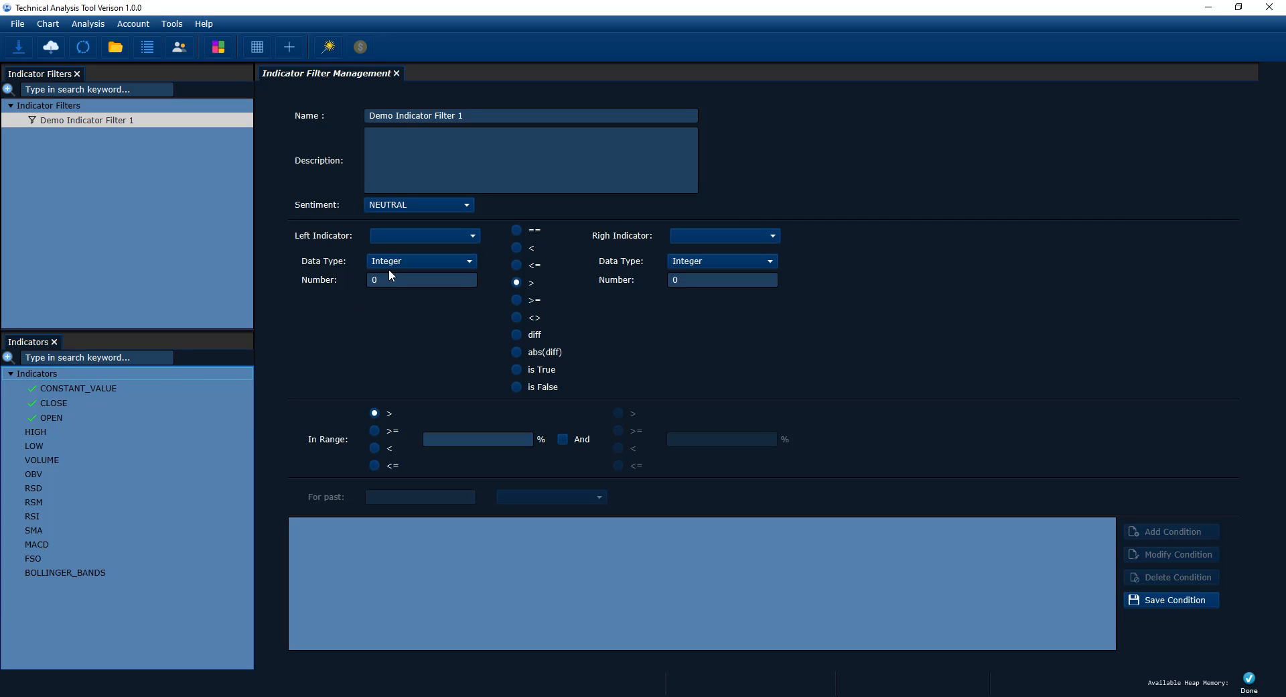
click(404, 240)
click(712, 235)
double_click(48, 432)
double_click(50, 447)
double_click(54, 461)
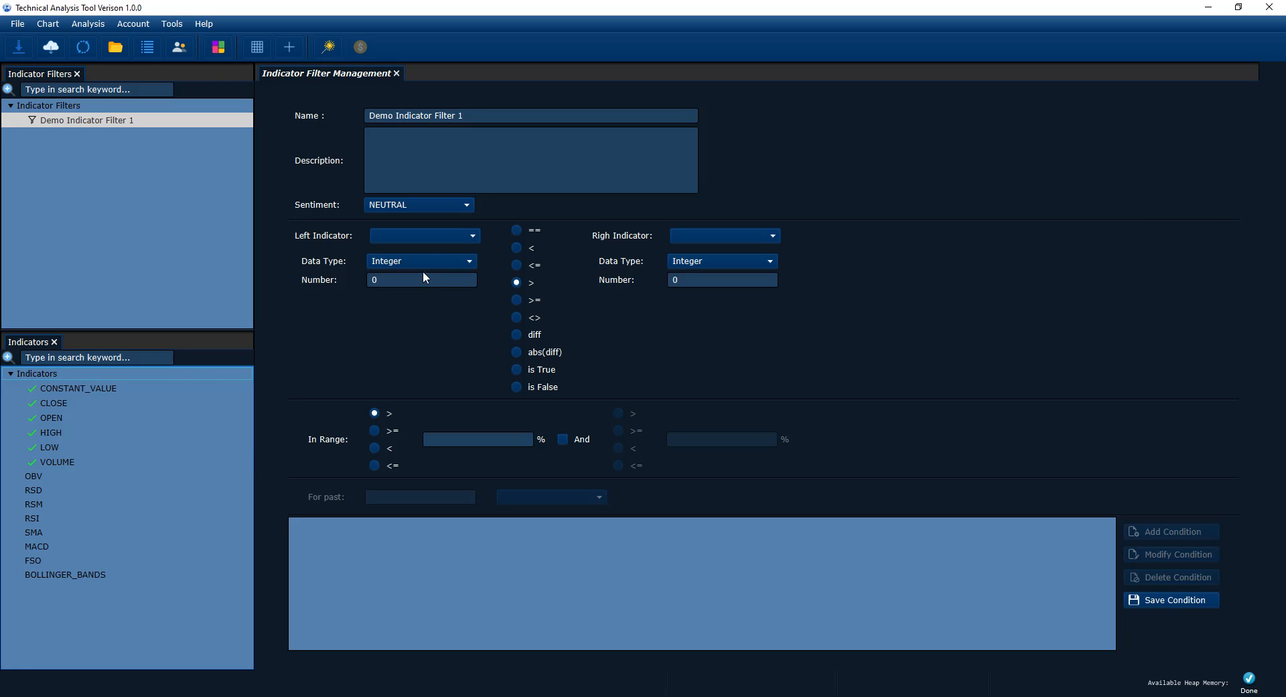
click(425, 235)
click(737, 235)
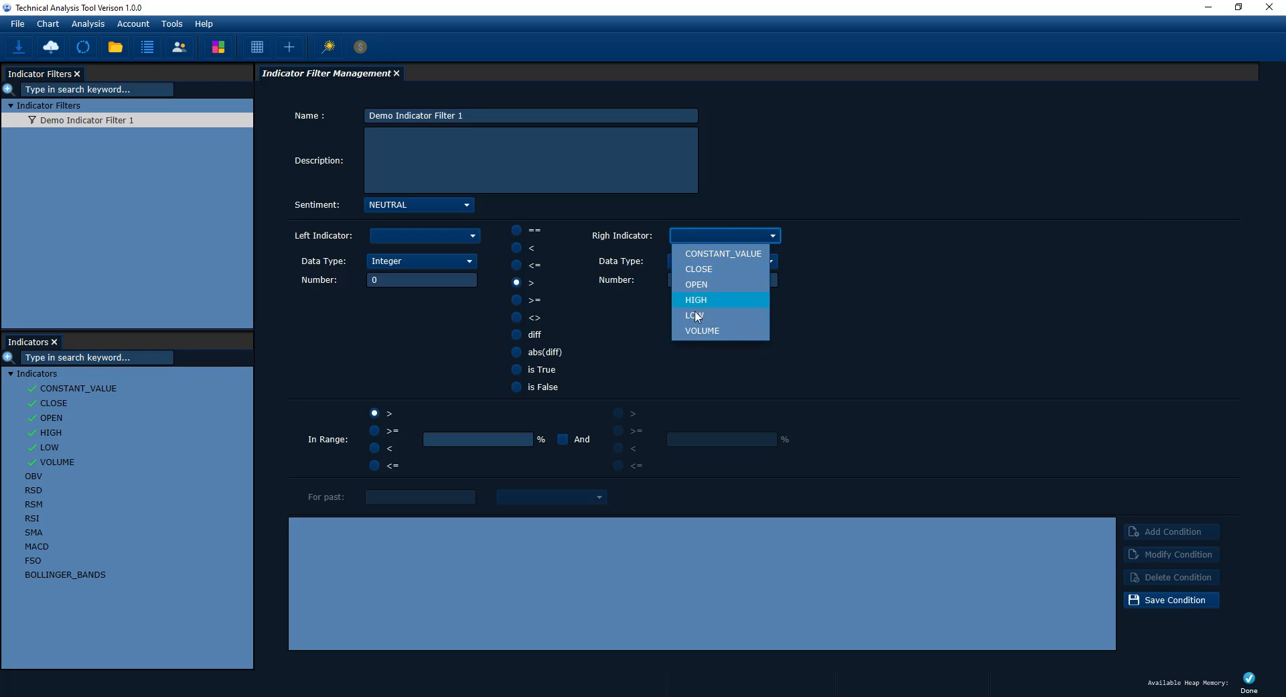
Step: Enable the remaining indicators OBV, RSD, RSM, RSI, SMA, MACD, FSO and BOLLINGER_BANDS, and check the left indicator choices
double_click(26, 476)
click(28, 491)
double_click(31, 494)
double_click(32, 506)
double_click(32, 520)
double_click(34, 535)
click(35, 549)
double_click(35, 553)
double_click(38, 565)
double_click(40, 579)
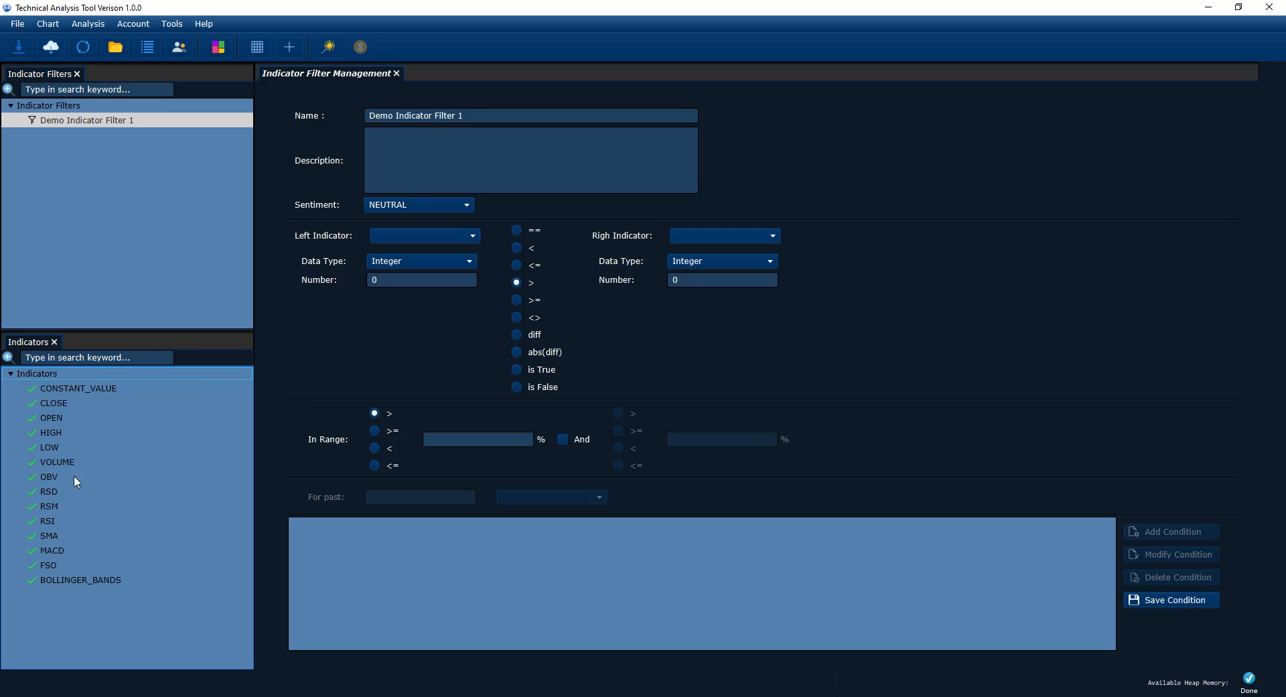
click(459, 239)
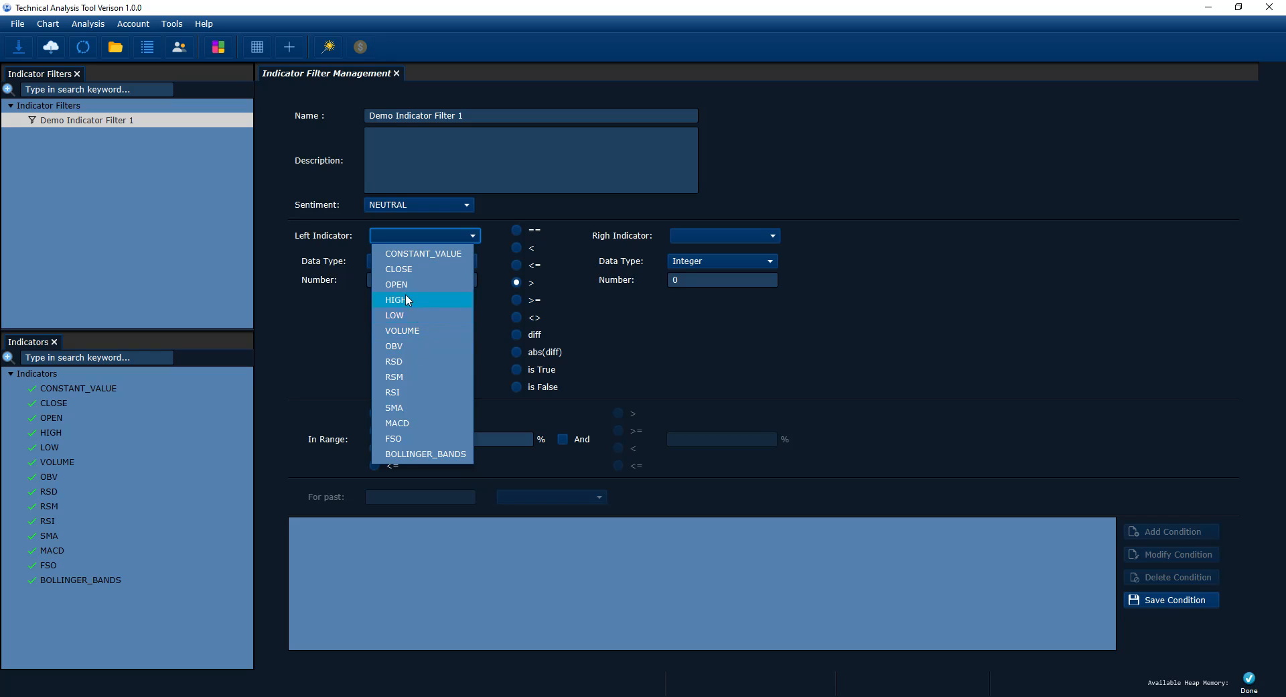
click(654, 332)
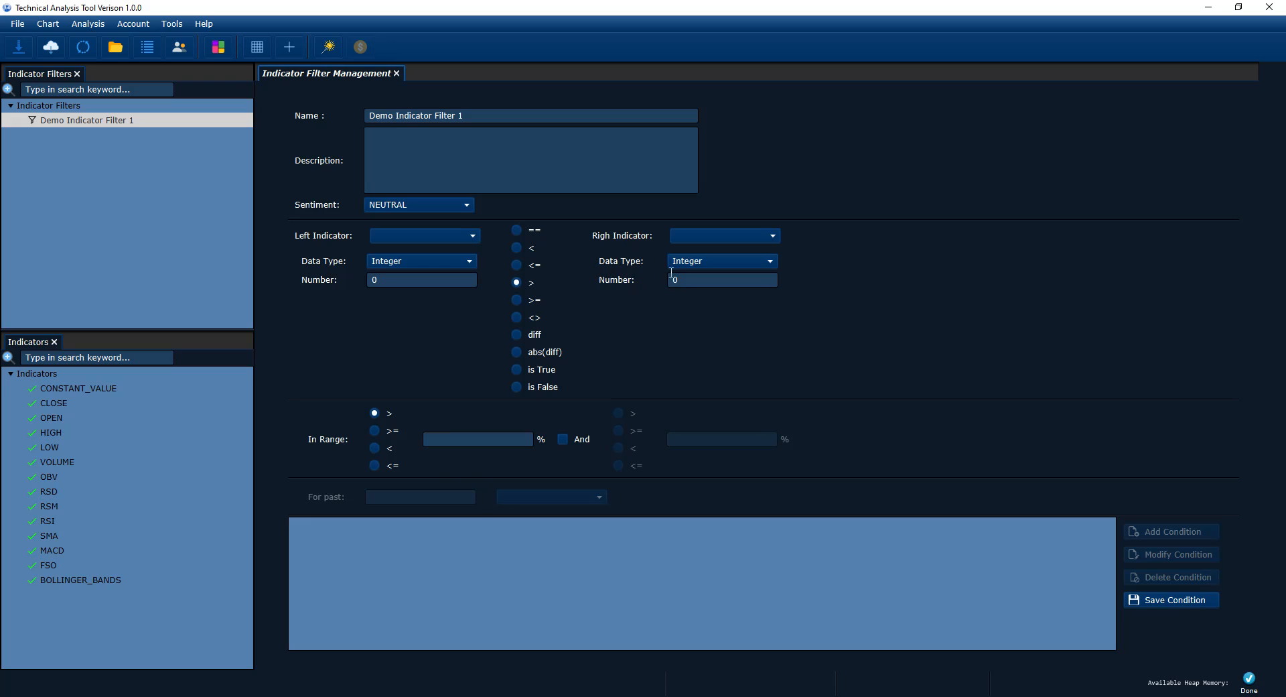
Step: Disable the VOLUME indicator, check the left and right indicator choices without it, and enable it again
click(46, 455)
click(418, 241)
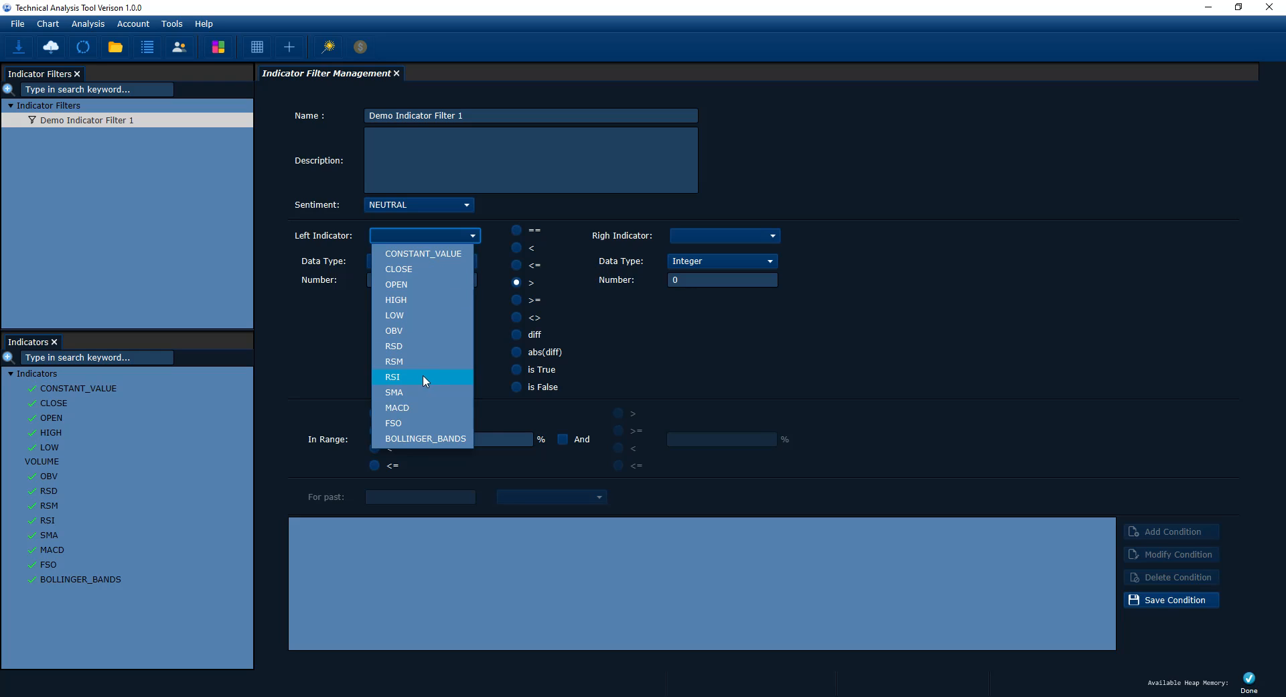
click(737, 236)
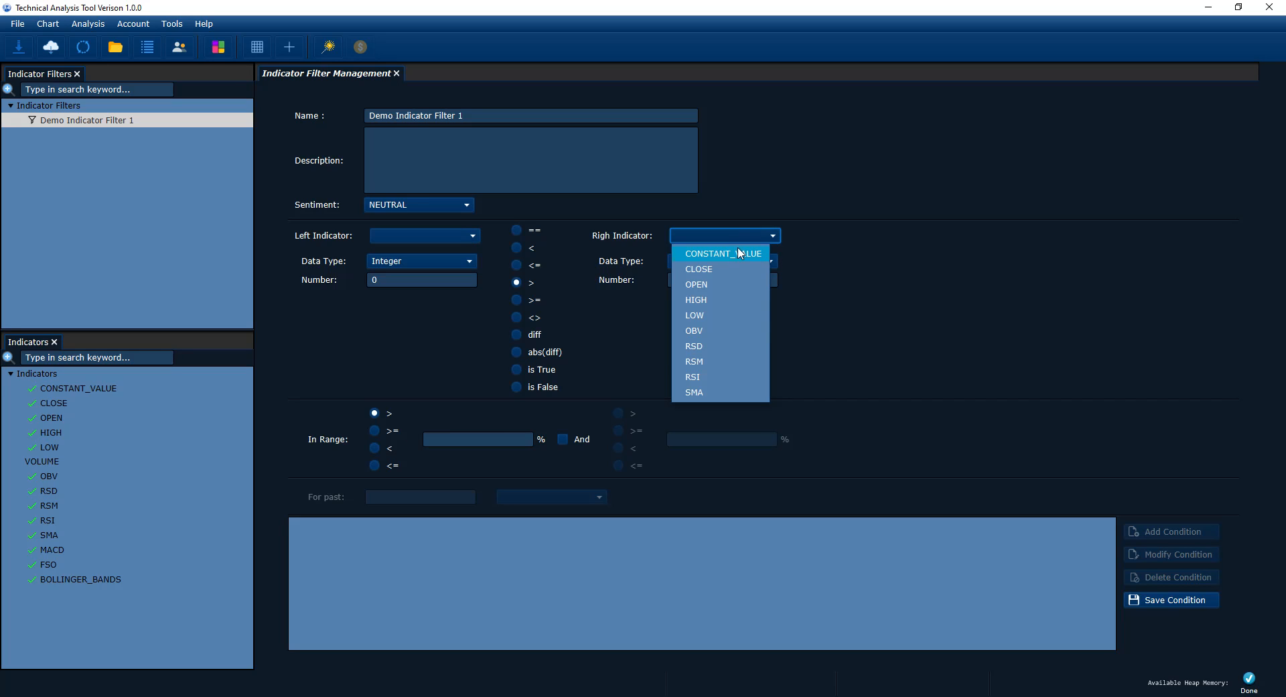
click(62, 460)
click(701, 384)
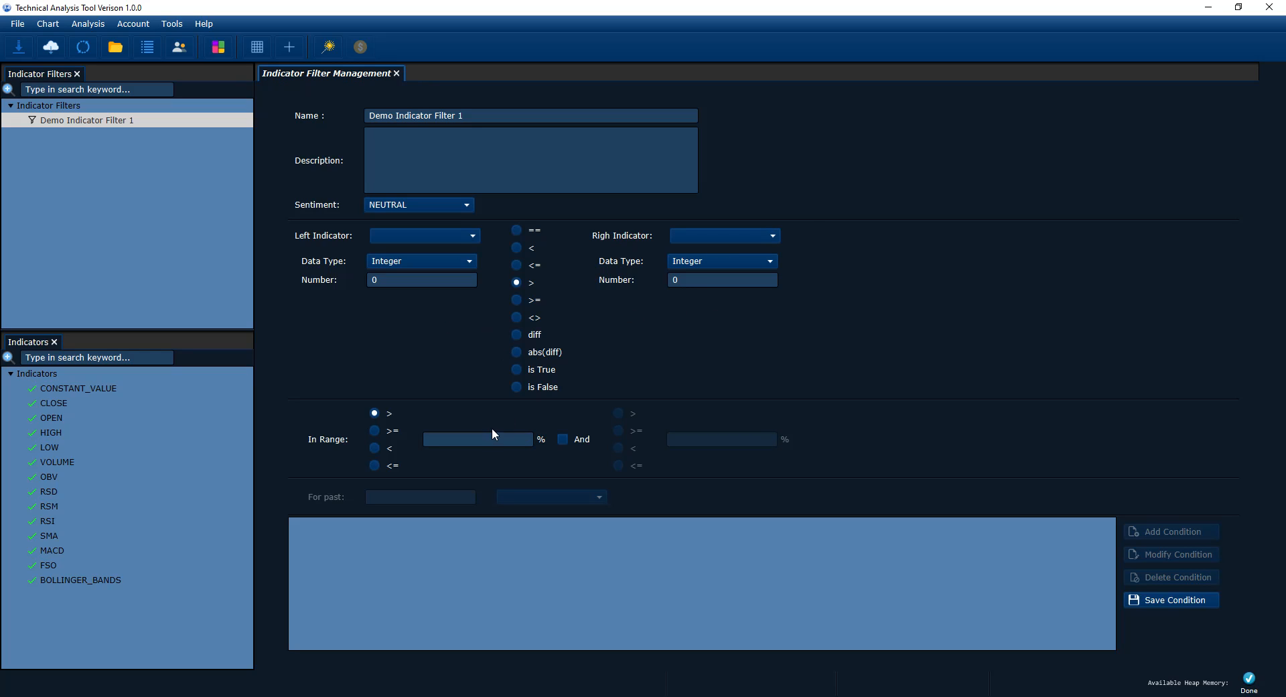
Step: Choose CLOSE as the condition's left indicator and check its chart type choices
click(400, 234)
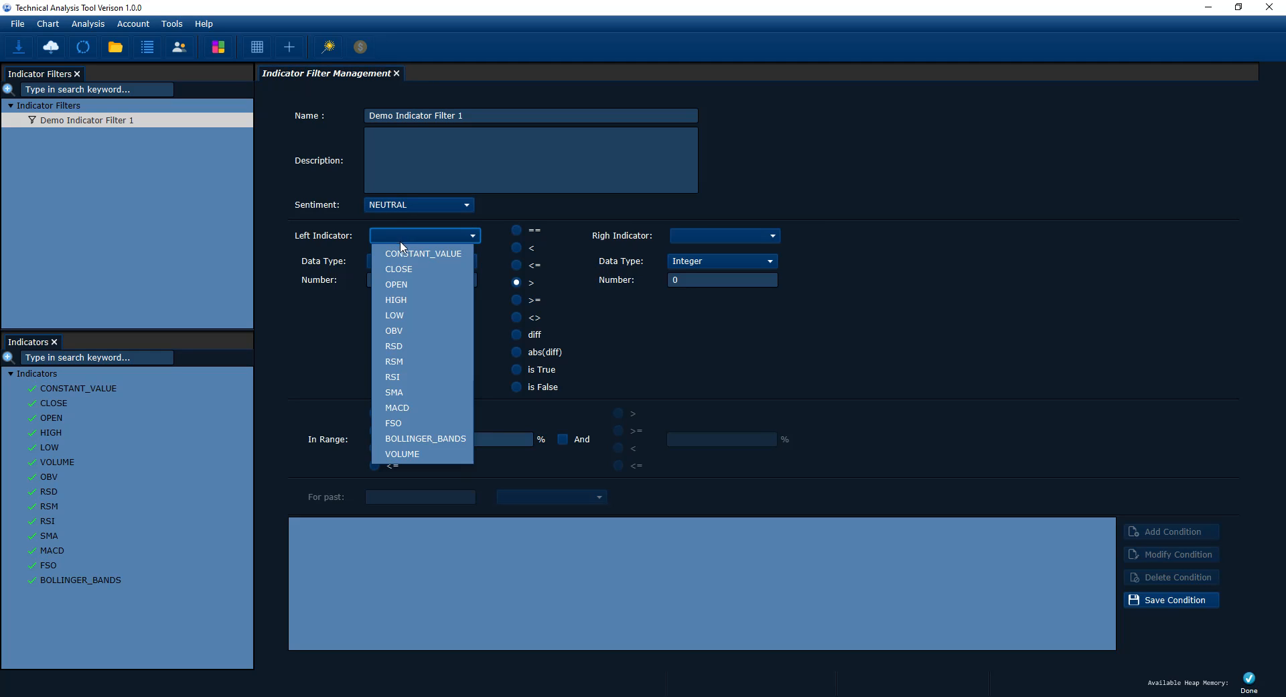
click(405, 279)
click(420, 259)
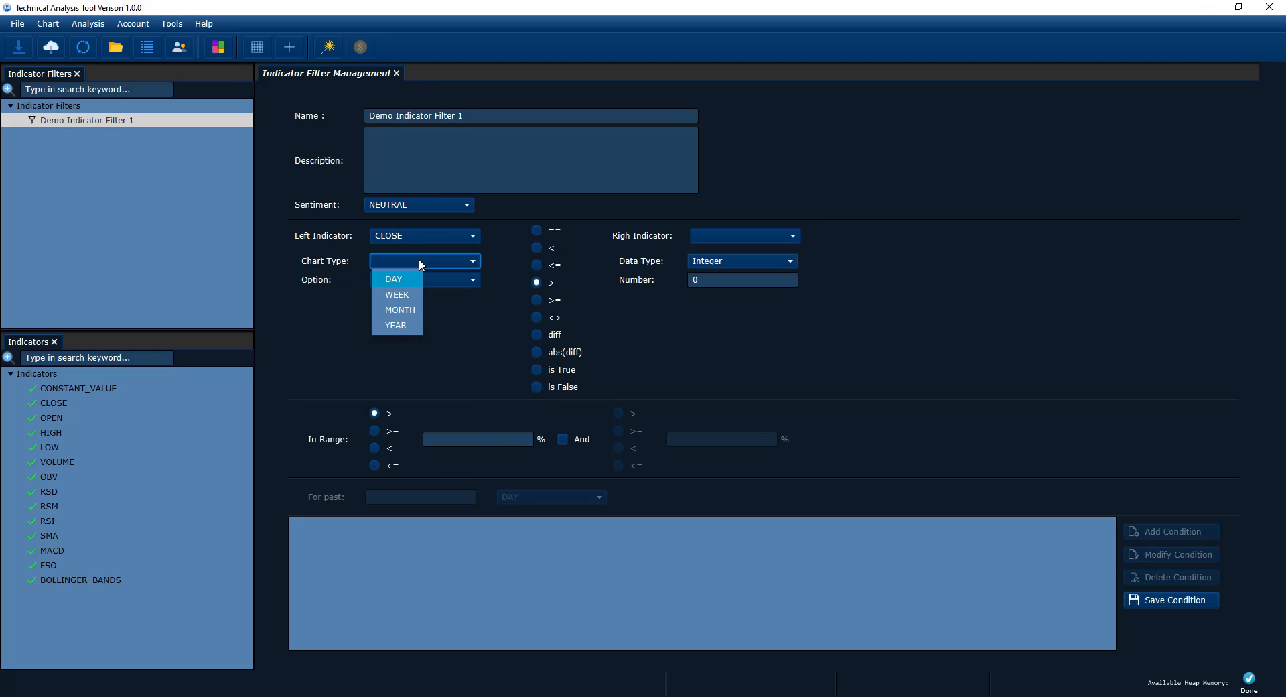
click(406, 283)
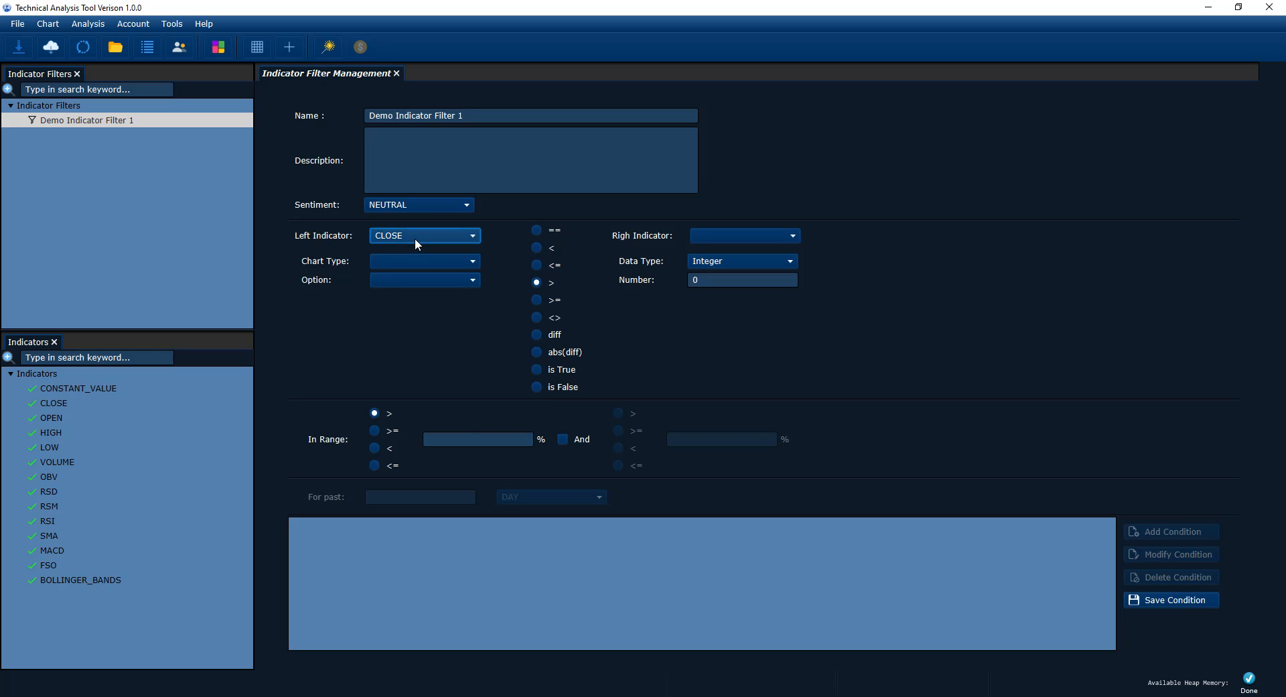
click(414, 237)
click(478, 295)
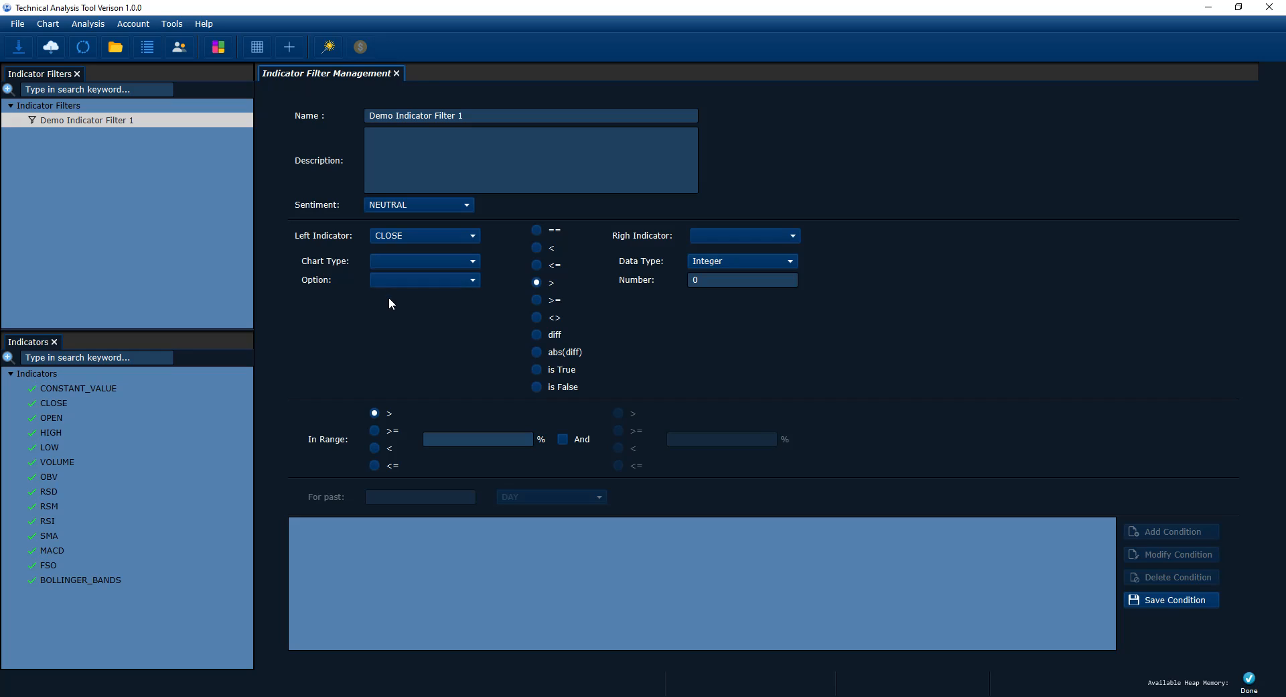
Step: Choose CLOSE as the condition's right indicator as well
click(410, 236)
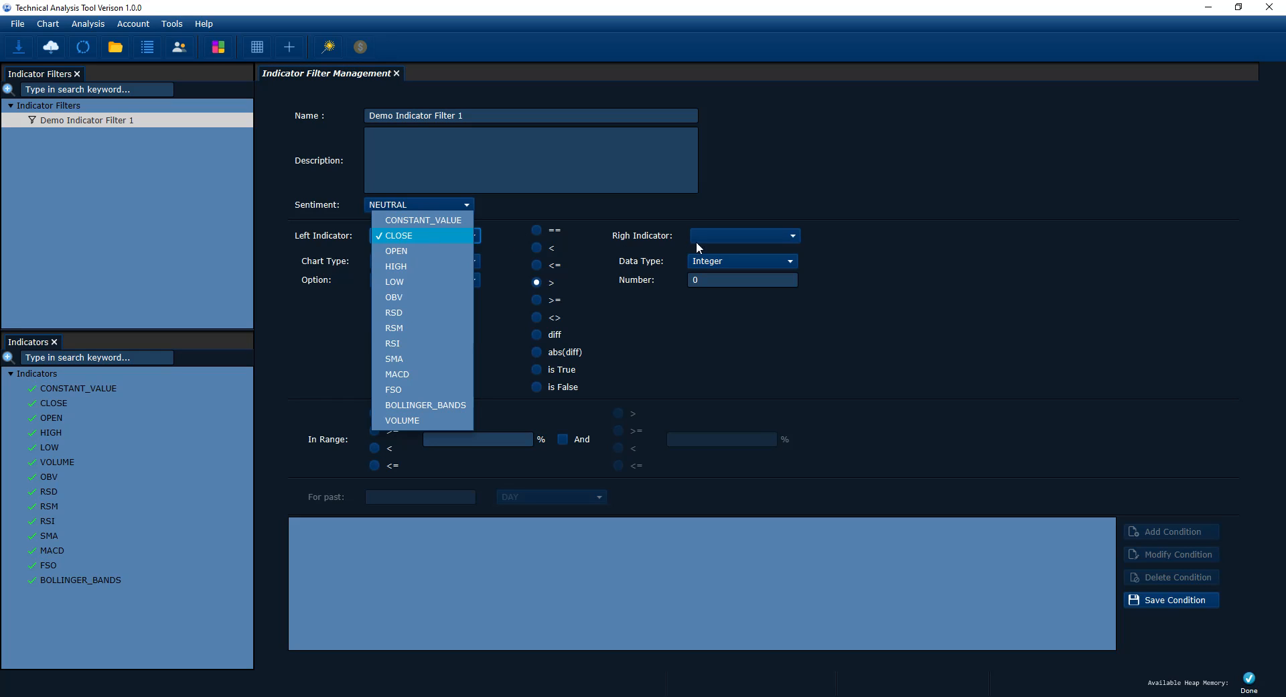
click(737, 239)
click(743, 240)
click(707, 266)
click(385, 240)
click(323, 258)
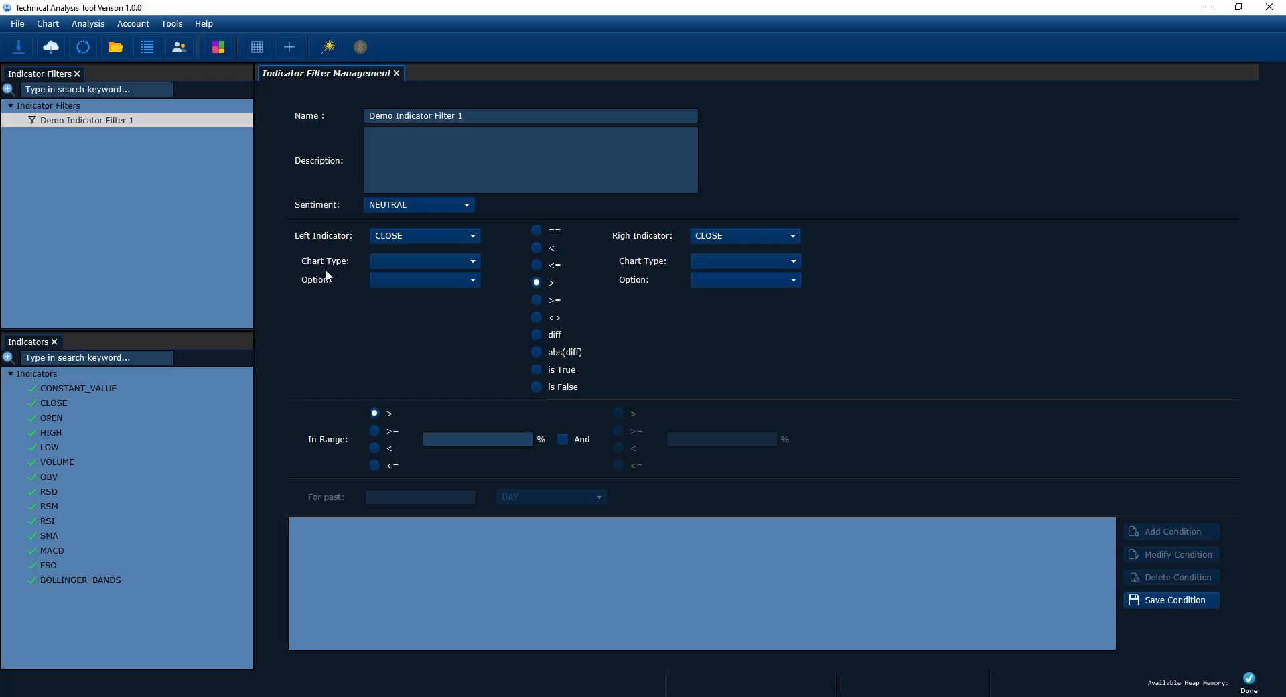
Step: Switch the left indicator to OBV and check its chart type choices
click(389, 238)
click(392, 235)
click(391, 235)
click(393, 236)
click(392, 236)
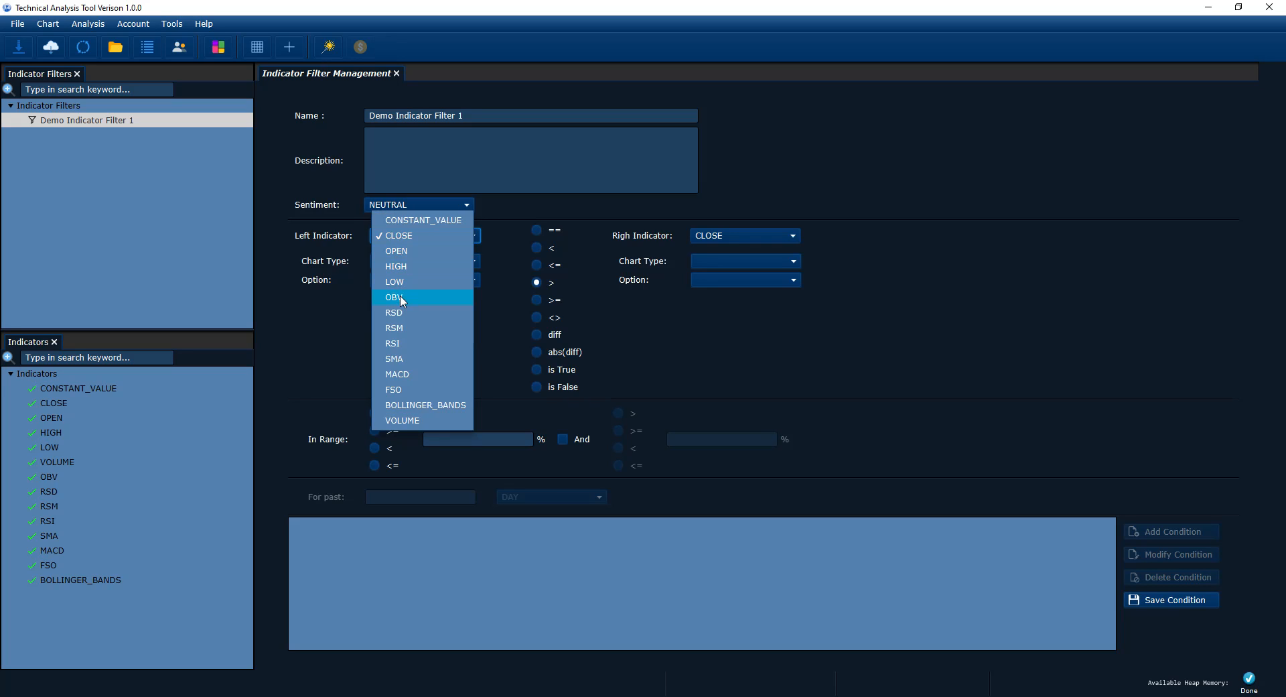
click(402, 299)
click(389, 263)
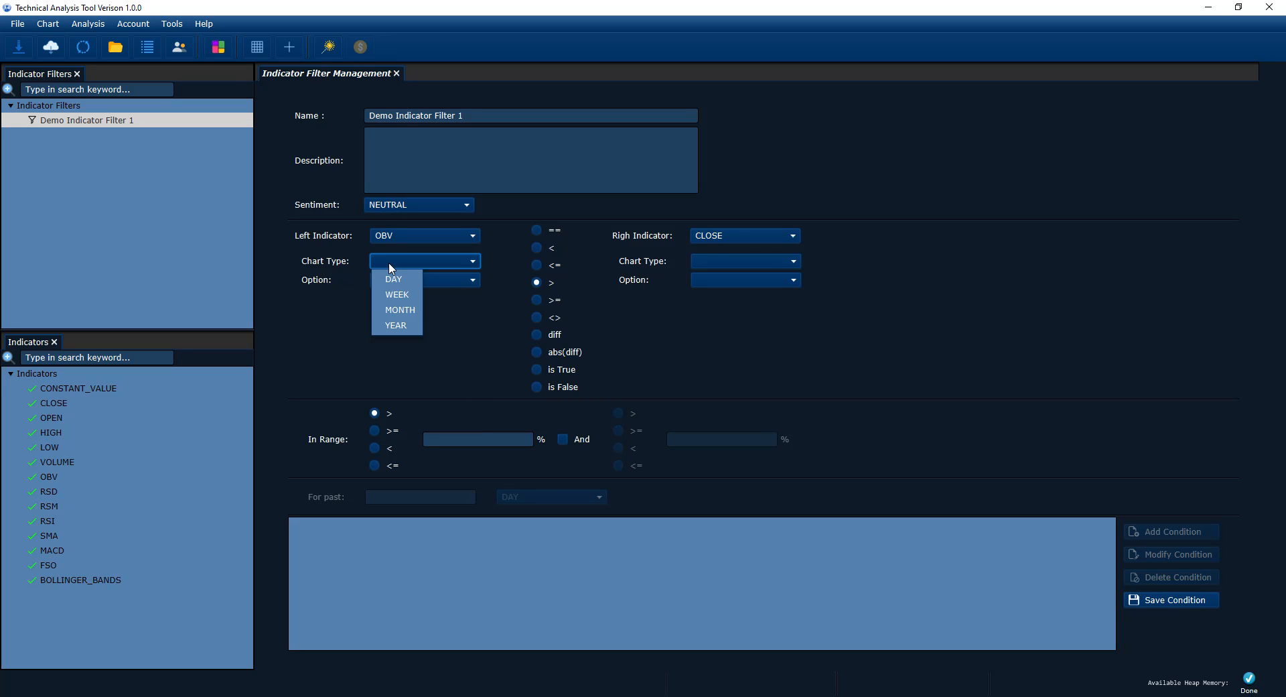
click(343, 280)
Step: Switch the left indicator to RSM, SMA and FSO in turn to examine the settings each one offers
click(397, 237)
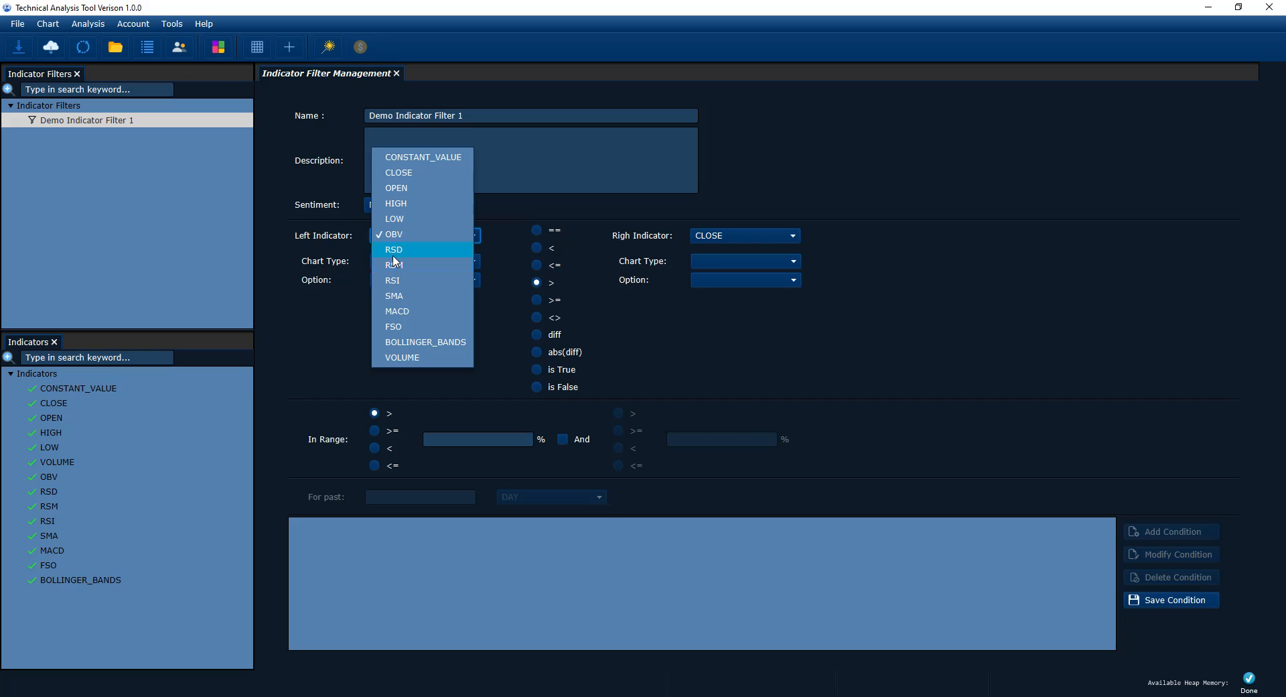
click(394, 265)
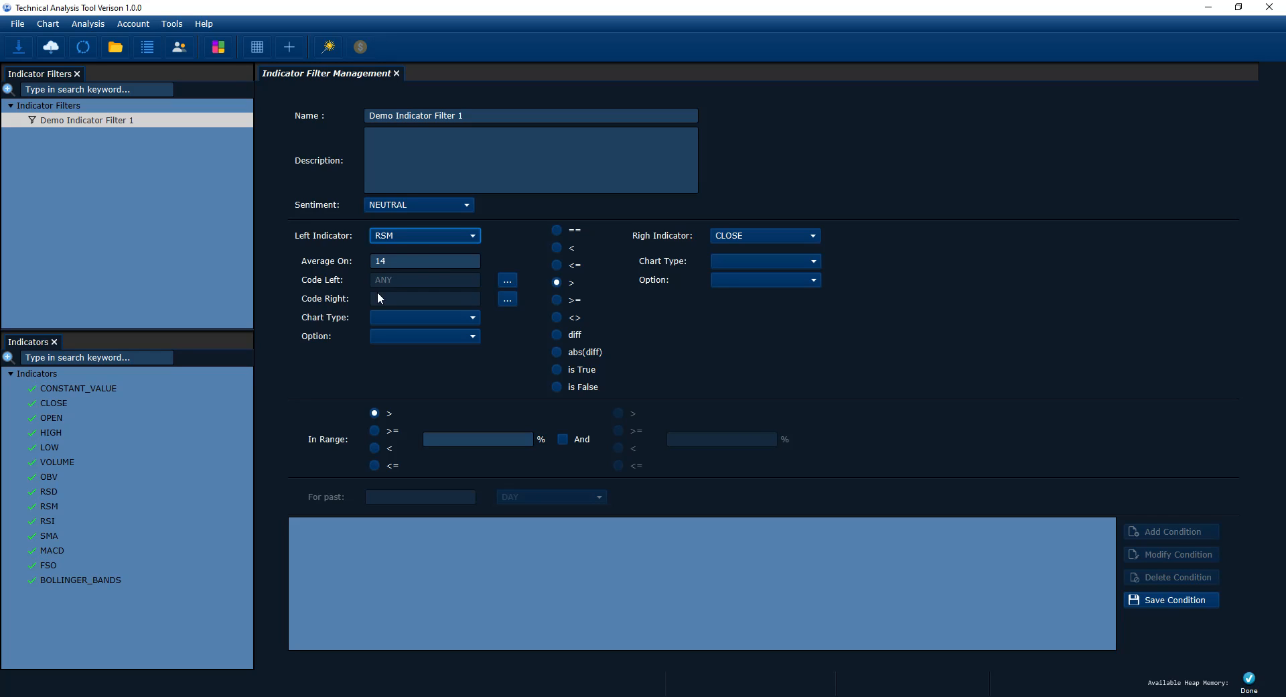
click(420, 238)
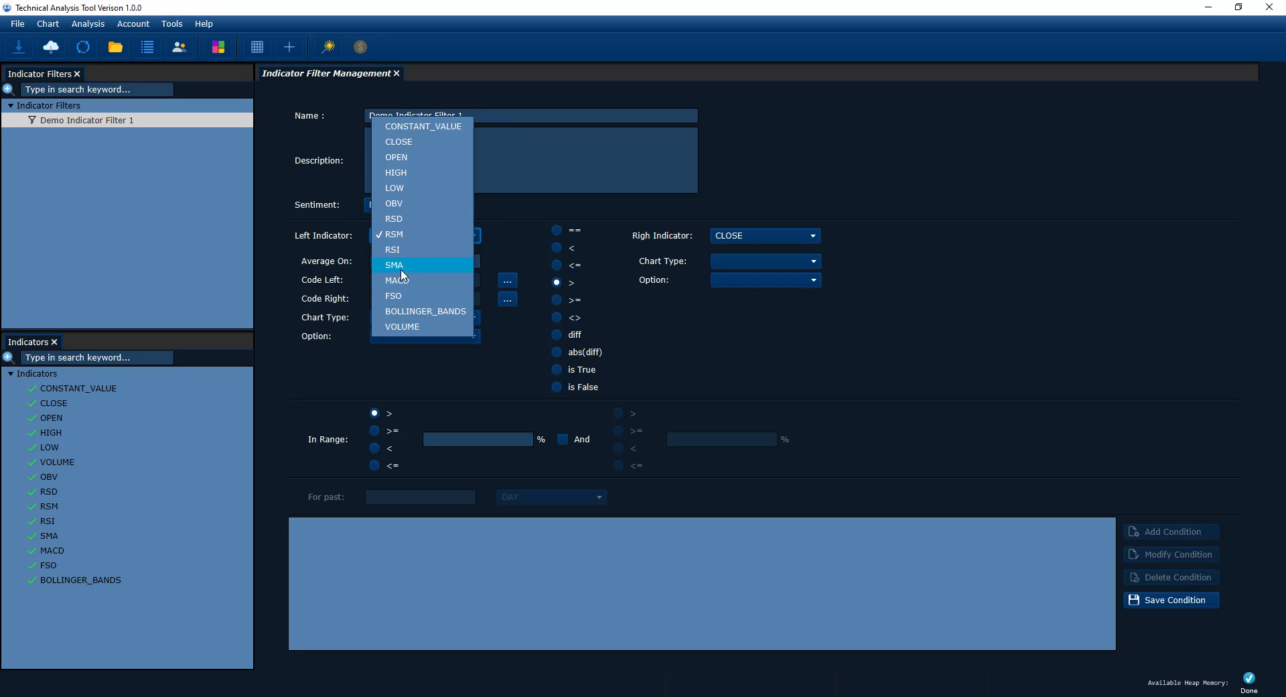
click(400, 266)
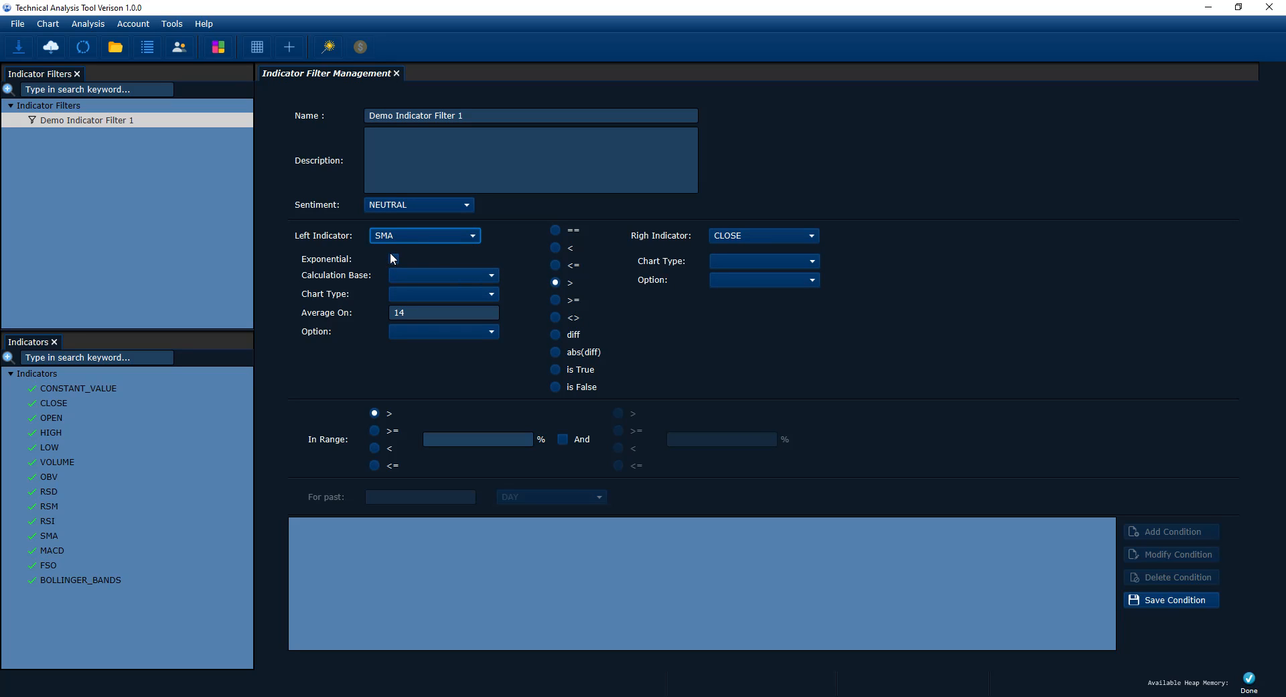
click(394, 259)
click(408, 234)
click(403, 265)
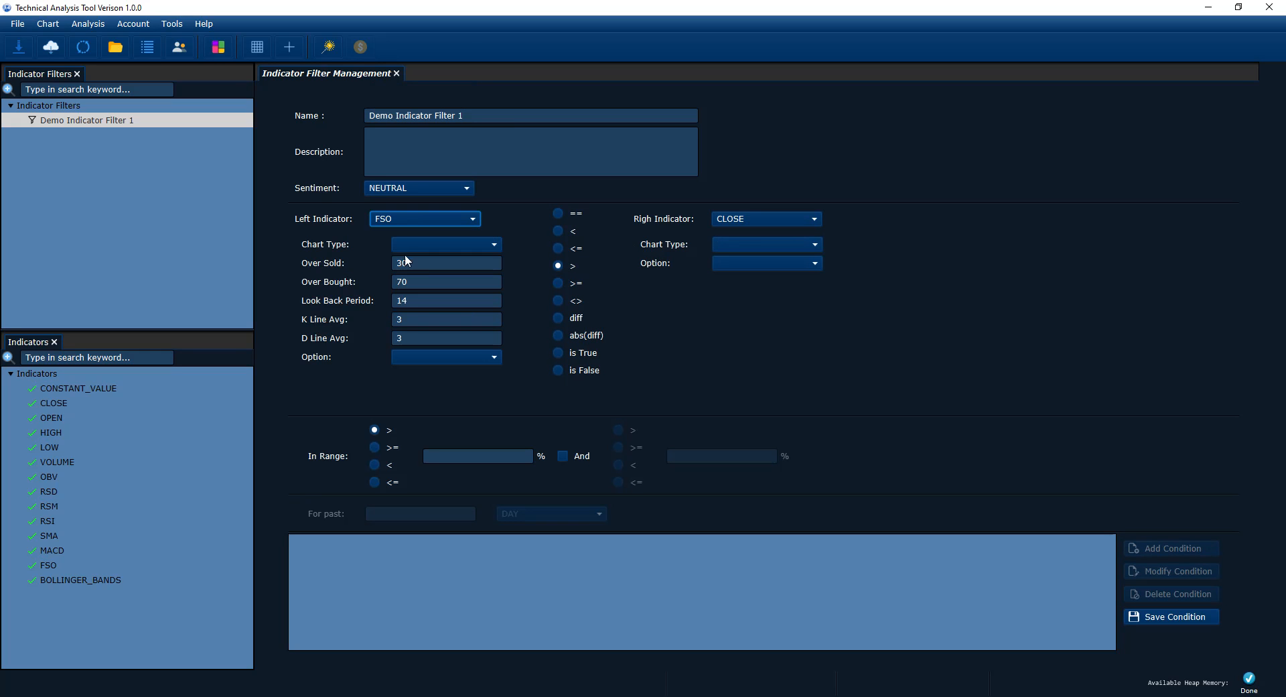
click(404, 223)
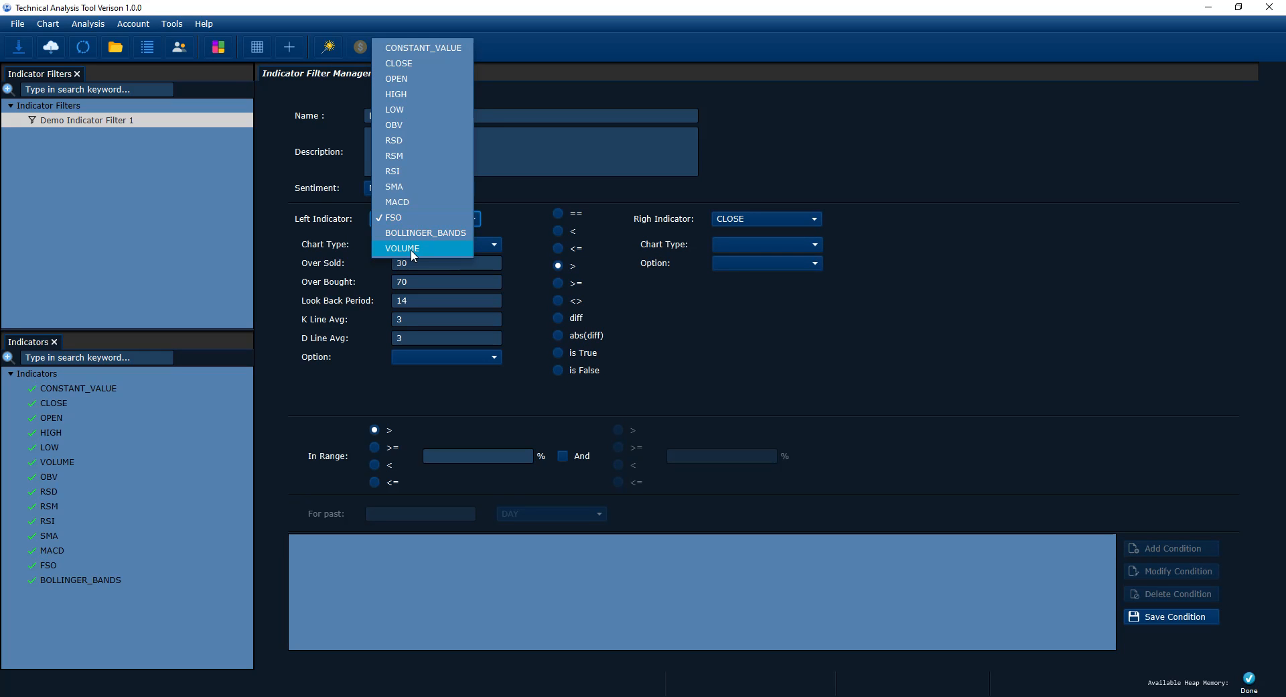
click(521, 271)
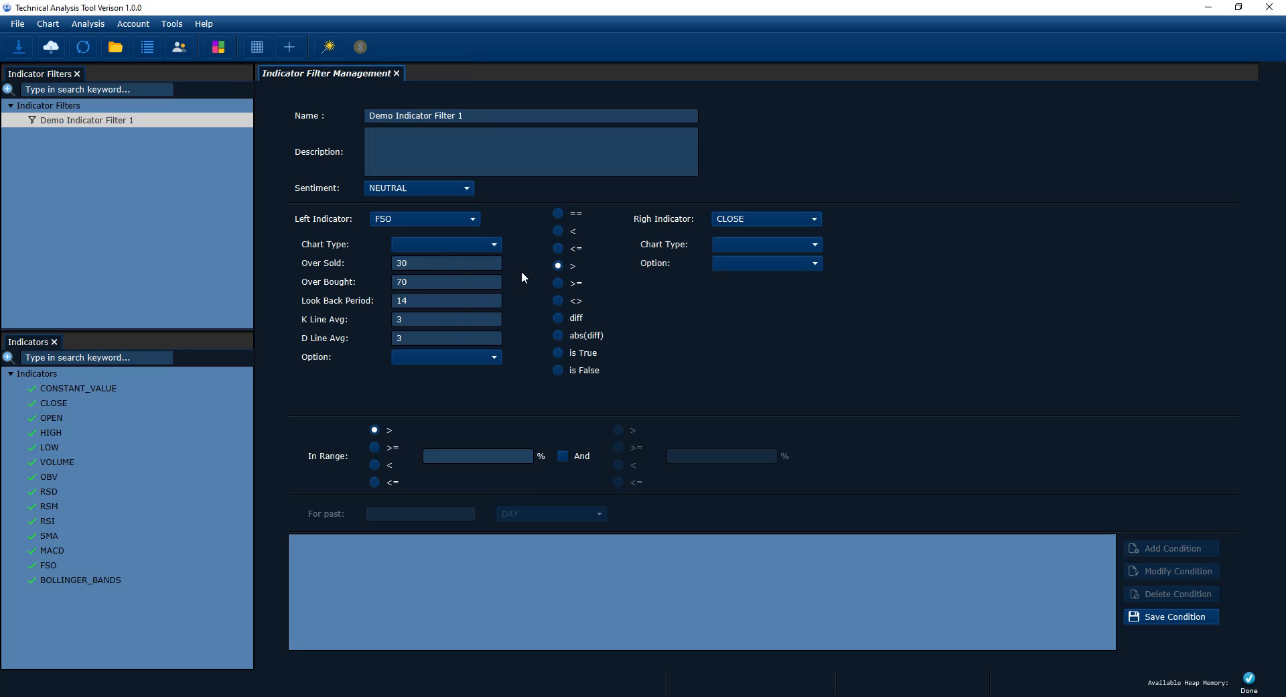
Step: Set the left indicator to CLOSE with the WEEK chart type and the value option
click(401, 219)
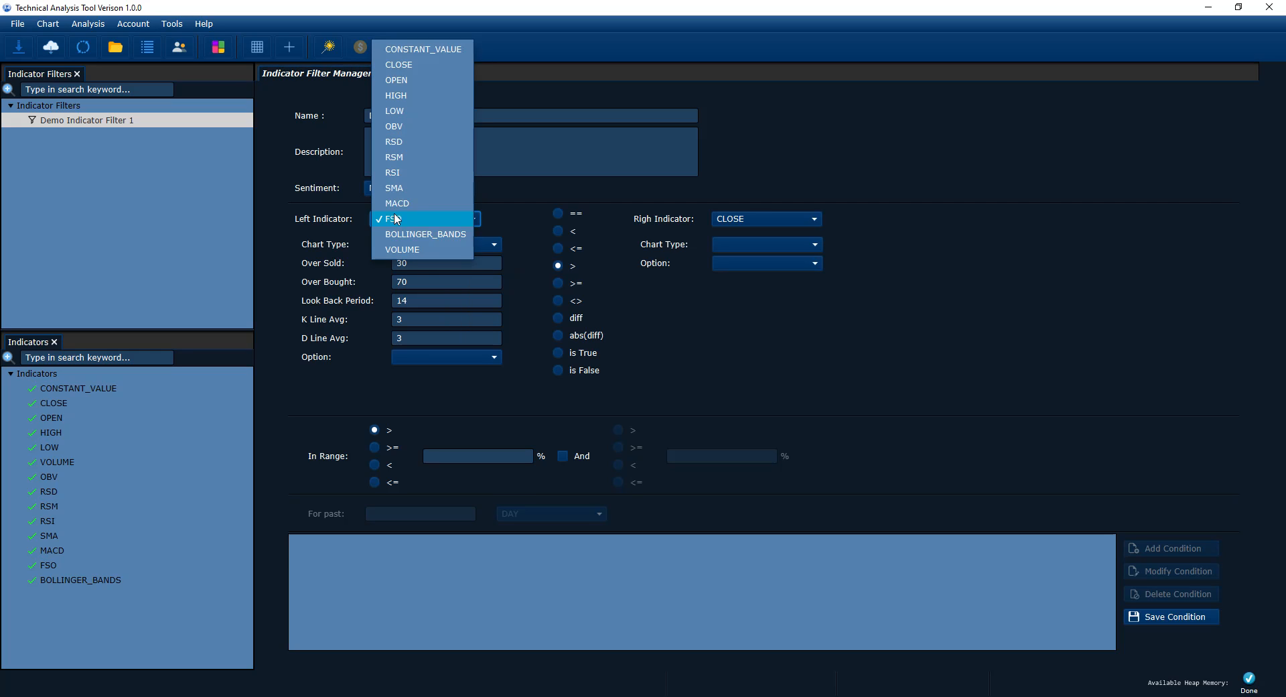
click(397, 67)
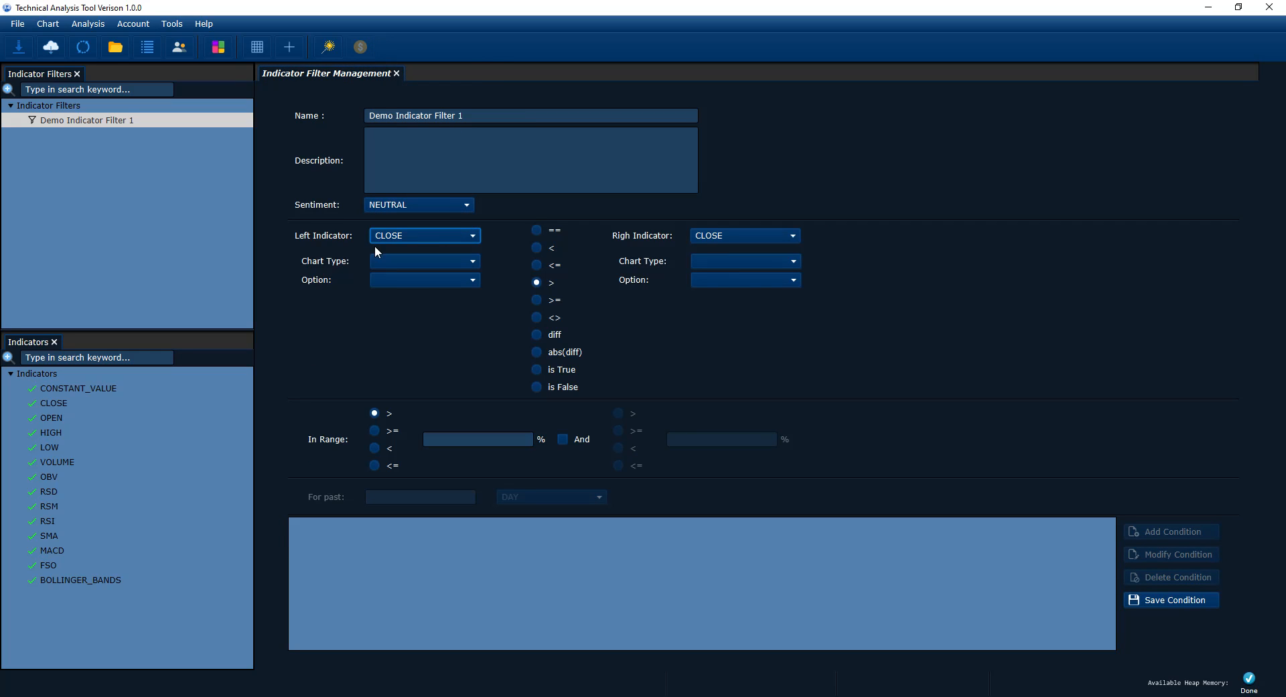
click(400, 258)
click(396, 299)
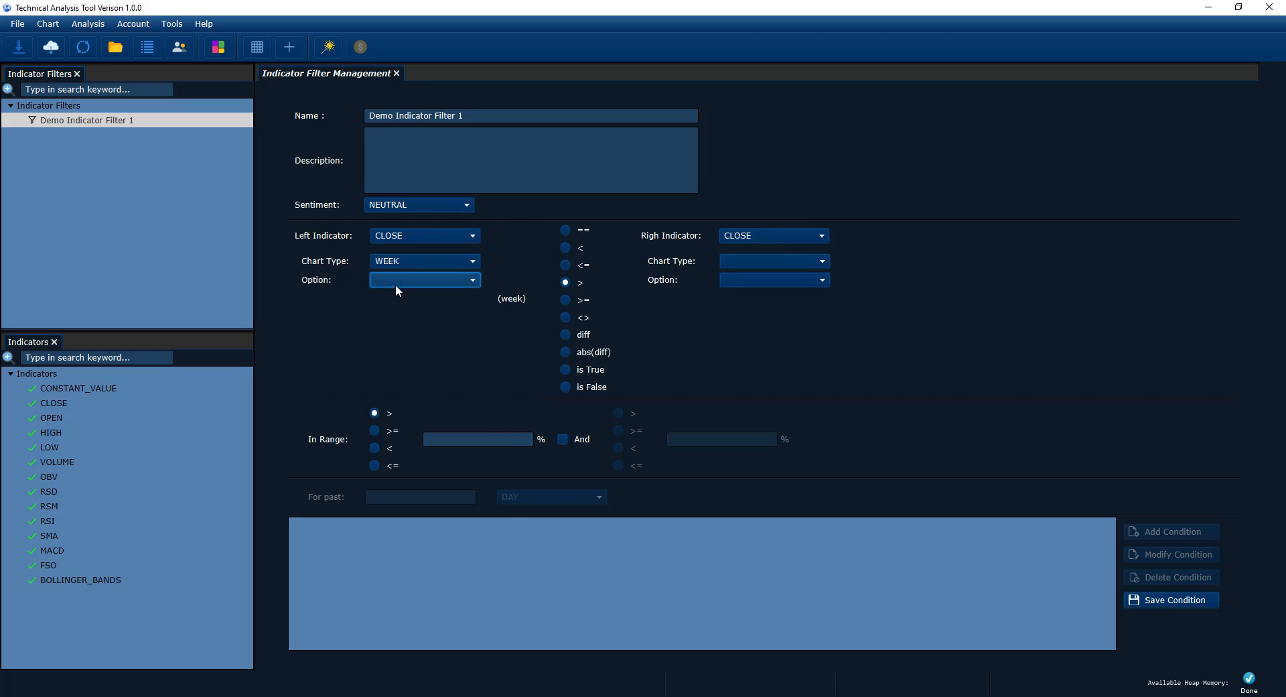
click(396, 283)
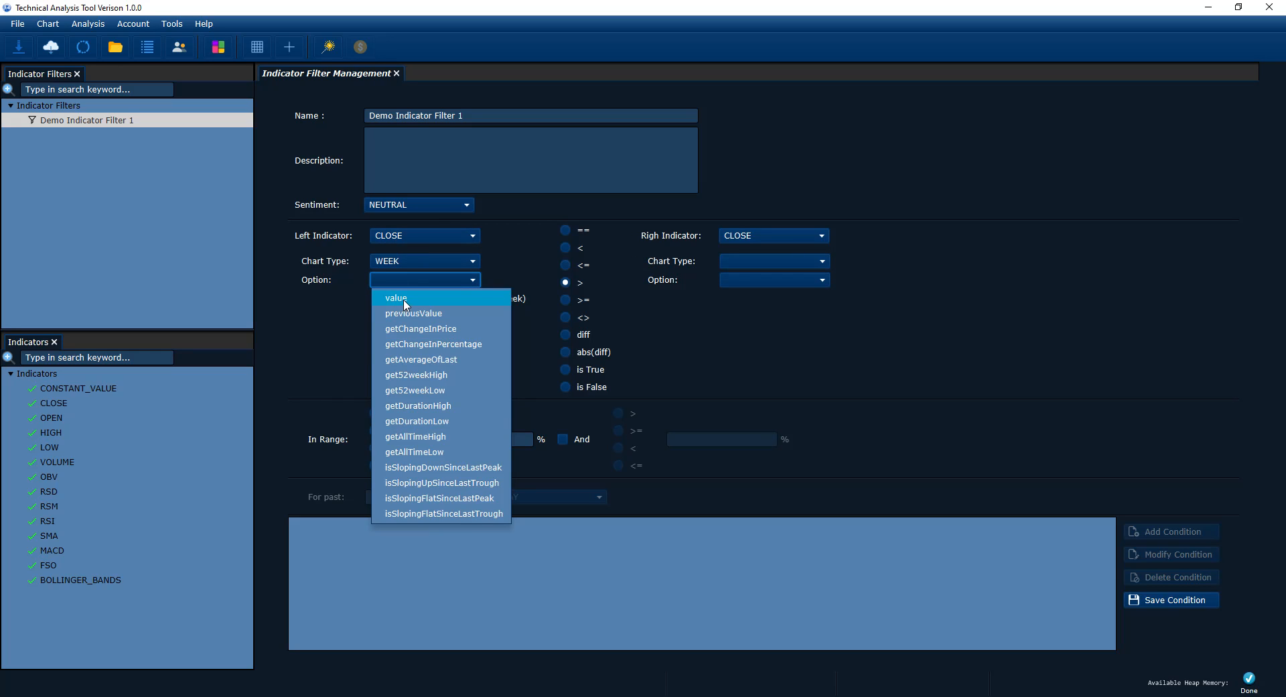
click(405, 303)
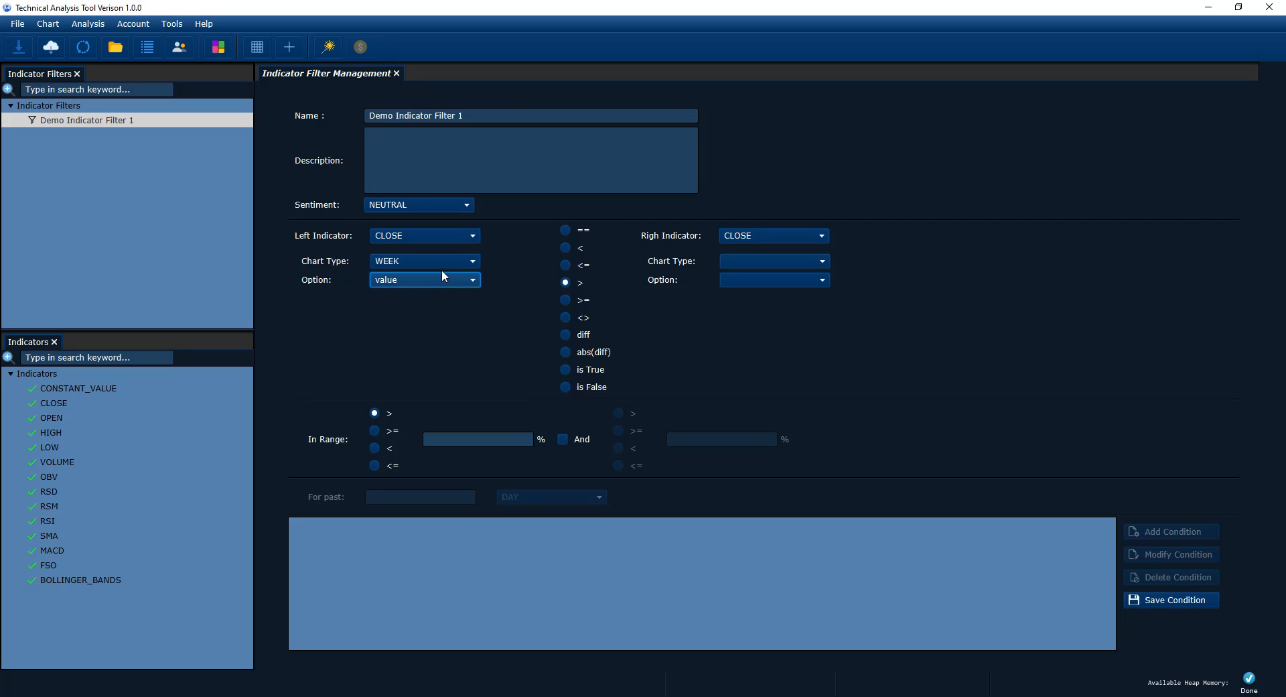
Step: Set the right CLOSE indicator to the WEEK chart type and previousValue option, and save the condition with the > operator
click(748, 263)
click(688, 266)
click(748, 238)
click(749, 240)
click(746, 260)
click(737, 294)
click(758, 284)
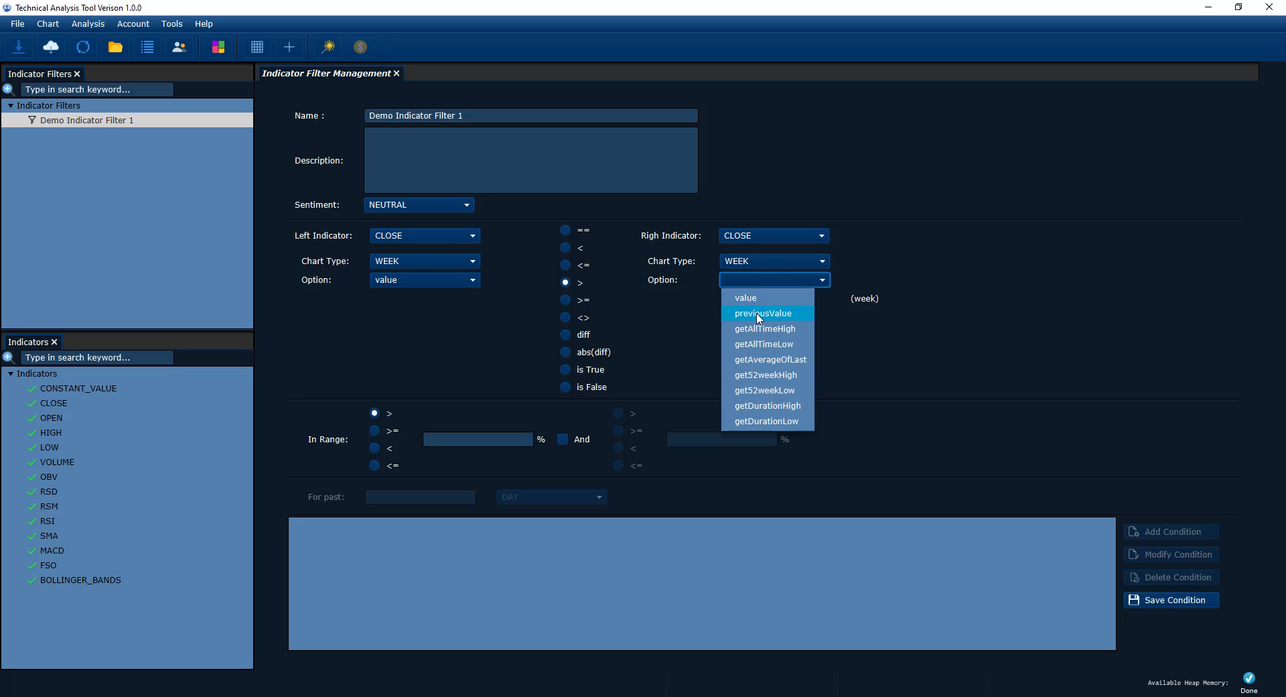
click(758, 308)
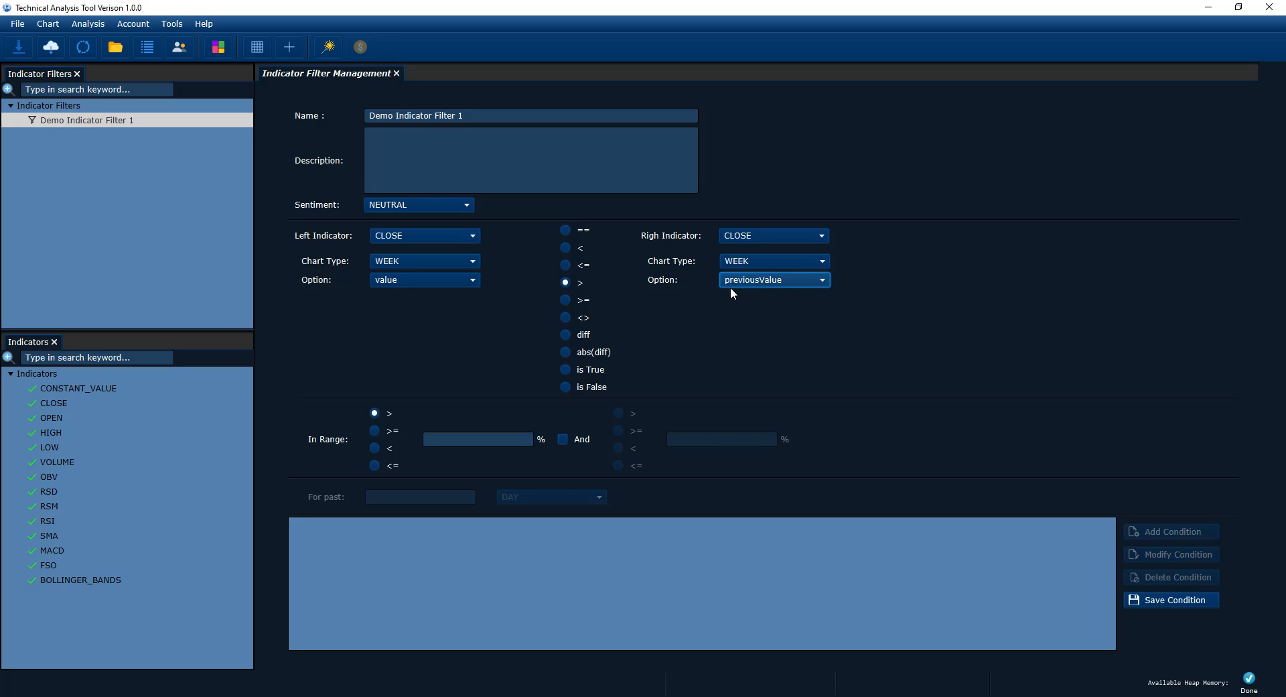
click(565, 282)
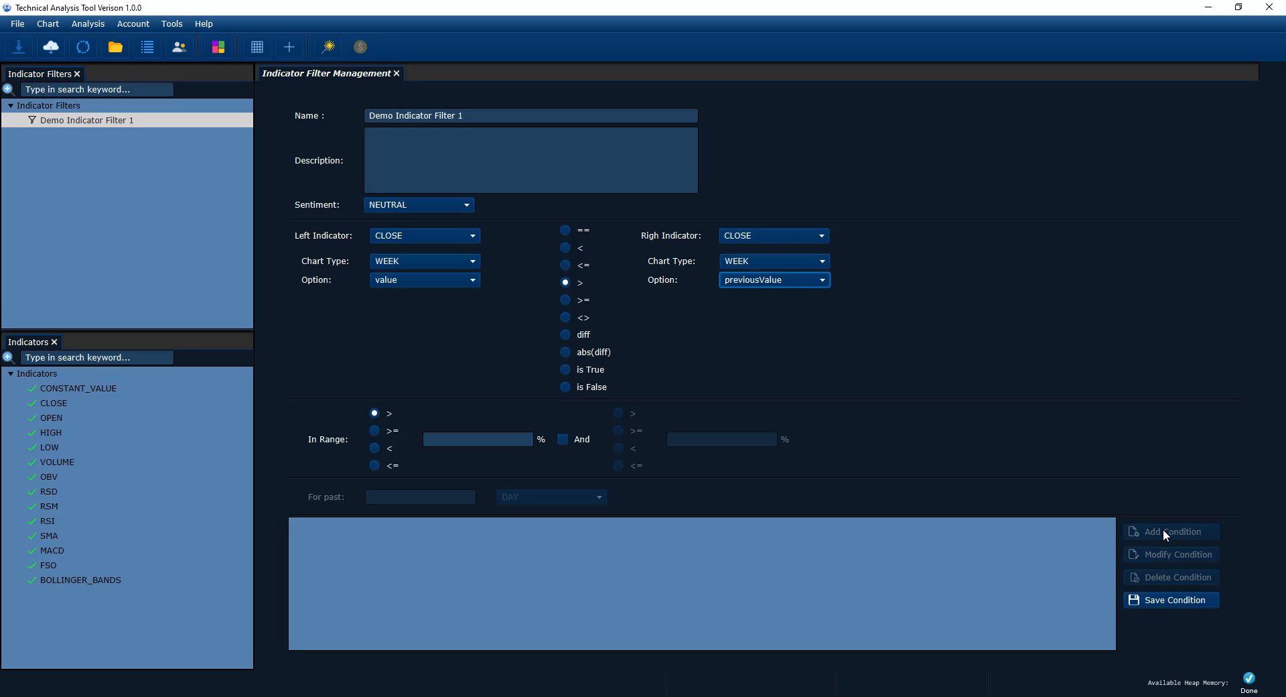
click(1149, 601)
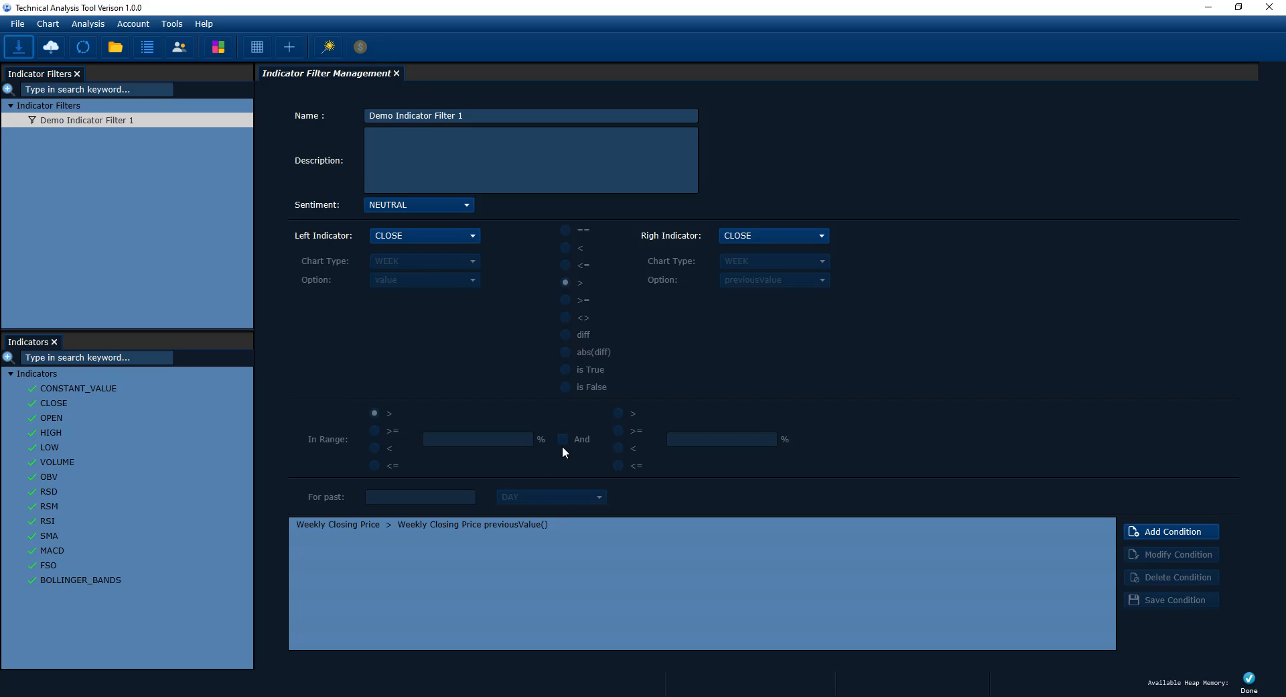
Step: Modify the weekly closing price condition to use the diff operator with an in-range limit of >= 2%, and save it
click(527, 525)
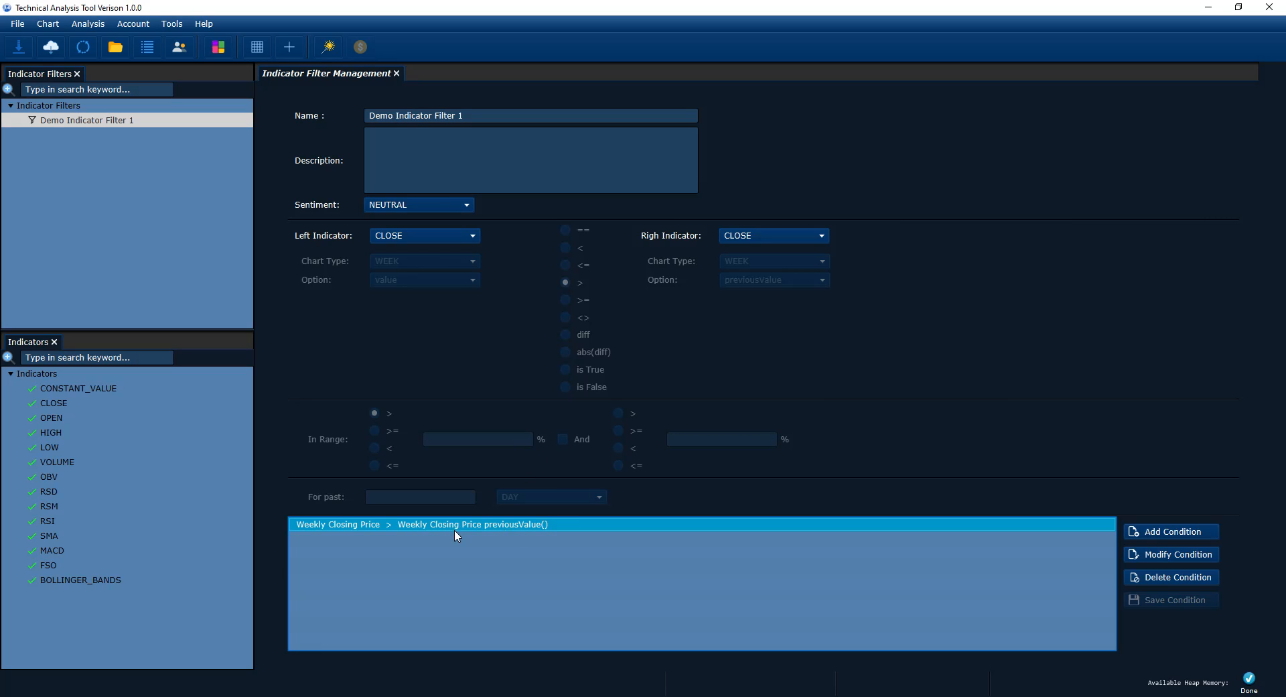
click(1185, 554)
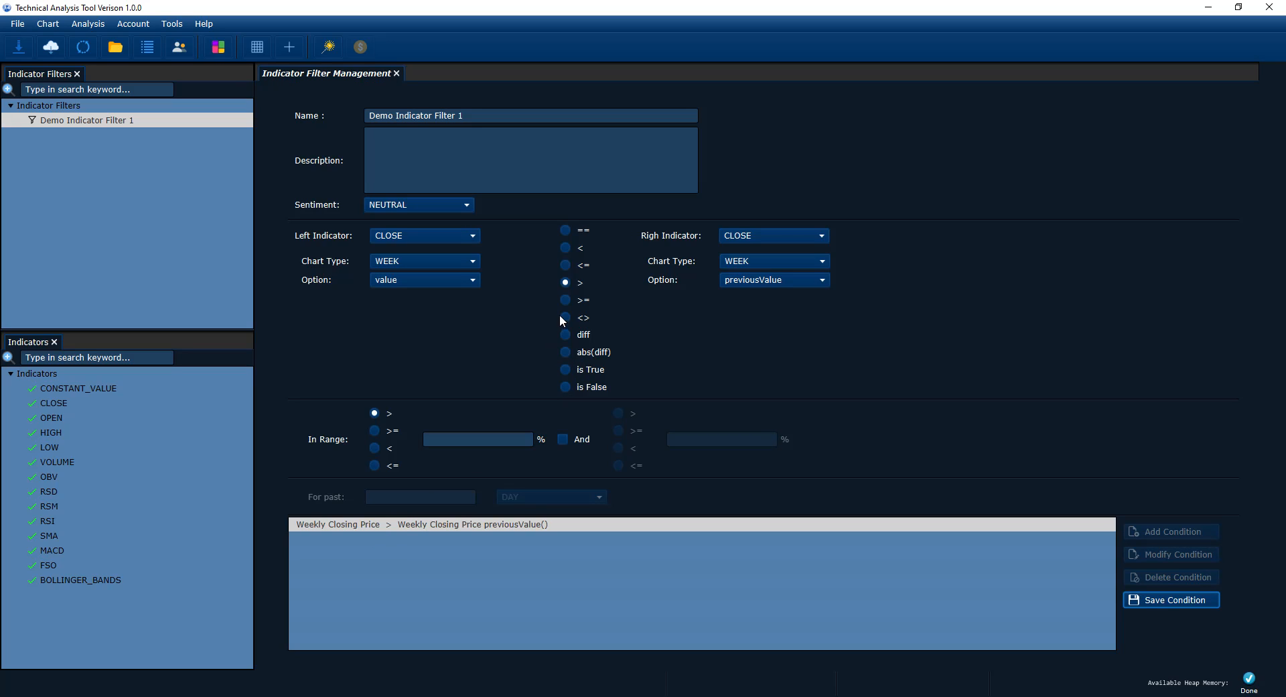
click(566, 334)
click(373, 431)
click(454, 444)
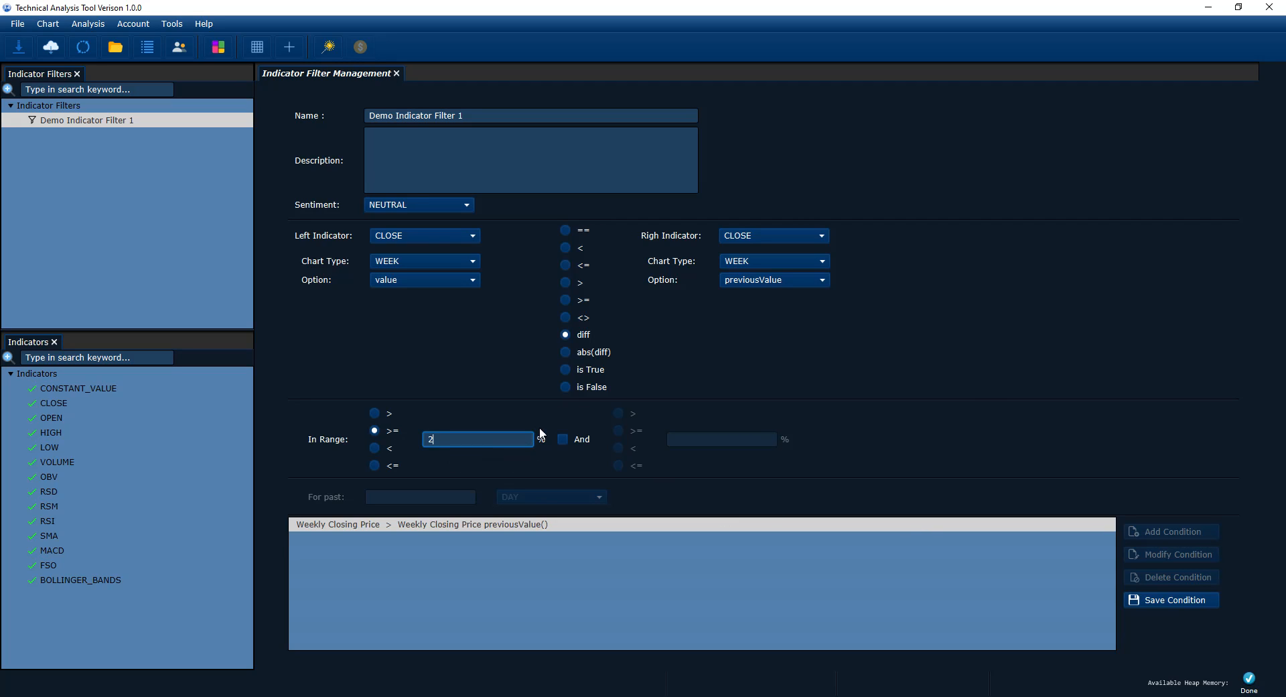
click(1146, 599)
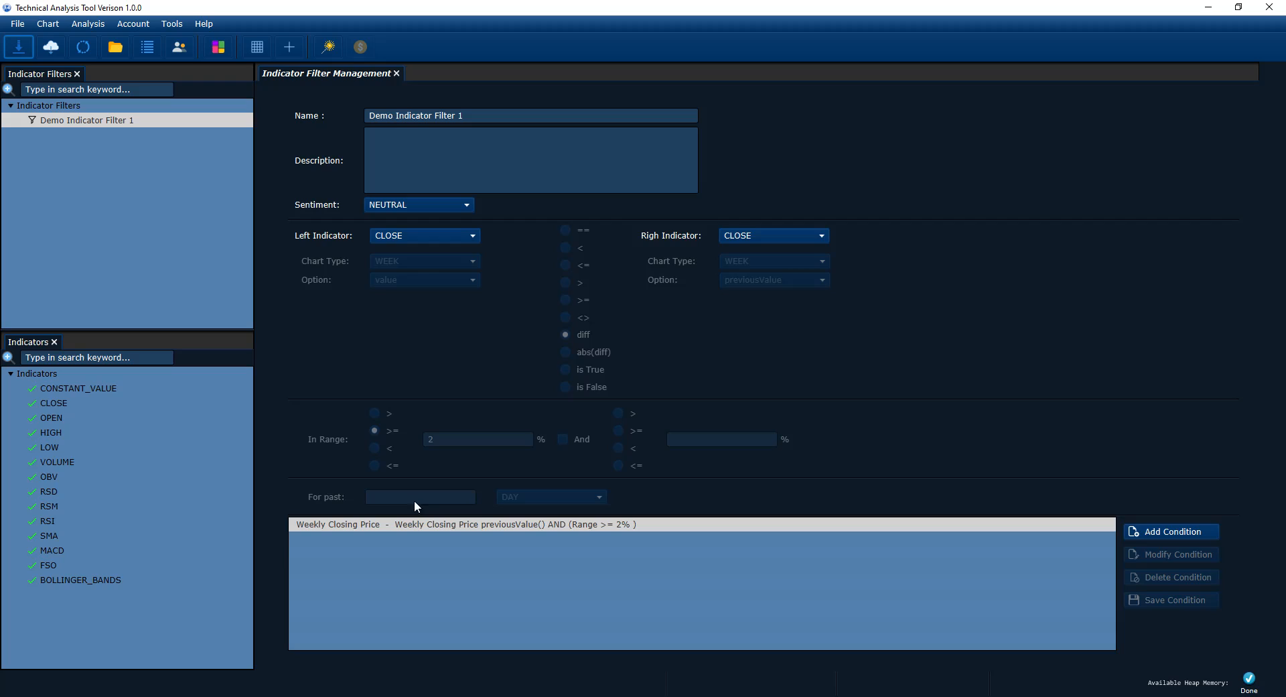
Step: Try to save the weekly closing price condition with the > operator while keeping its >= 2% range
click(386, 528)
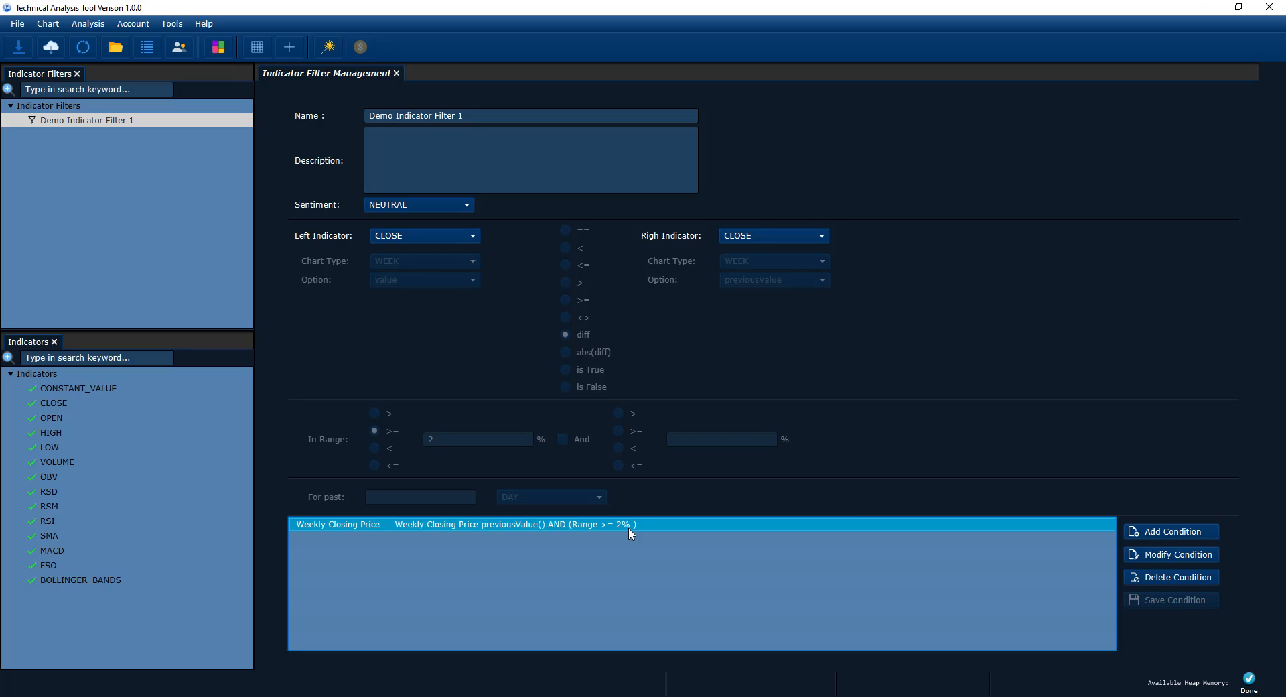
click(1194, 559)
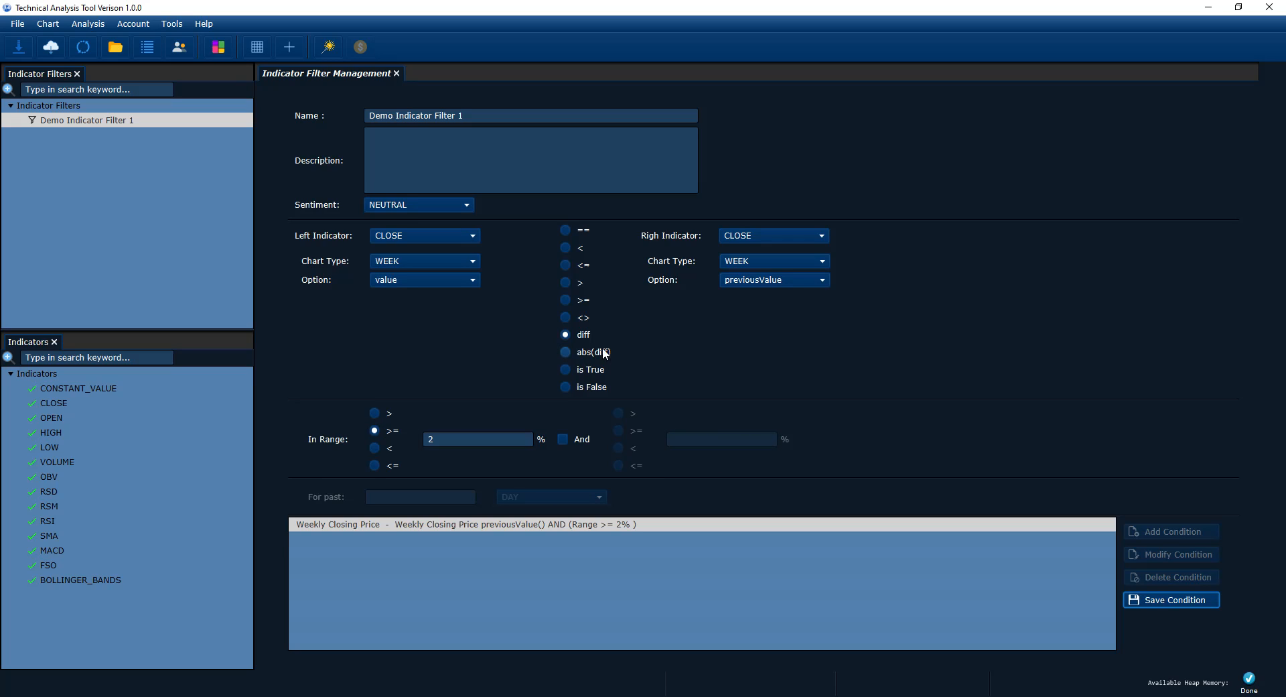
click(564, 282)
click(565, 333)
click(565, 284)
click(1159, 598)
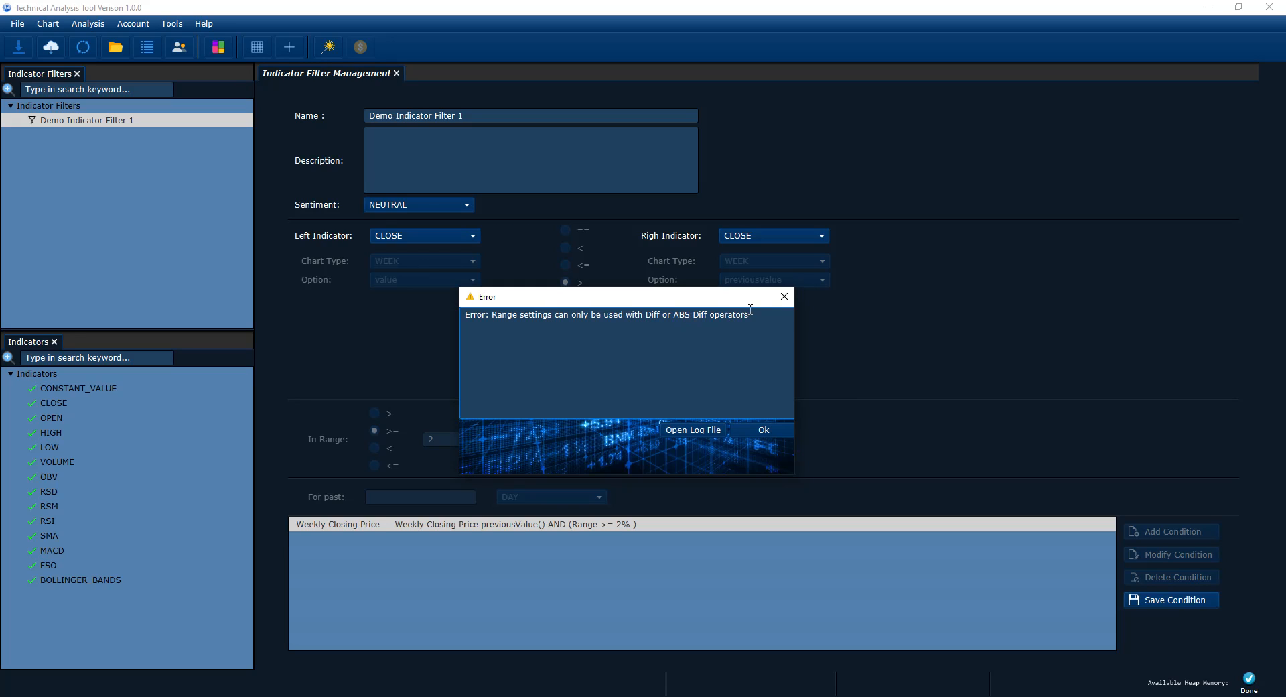
click(764, 430)
click(1069, 534)
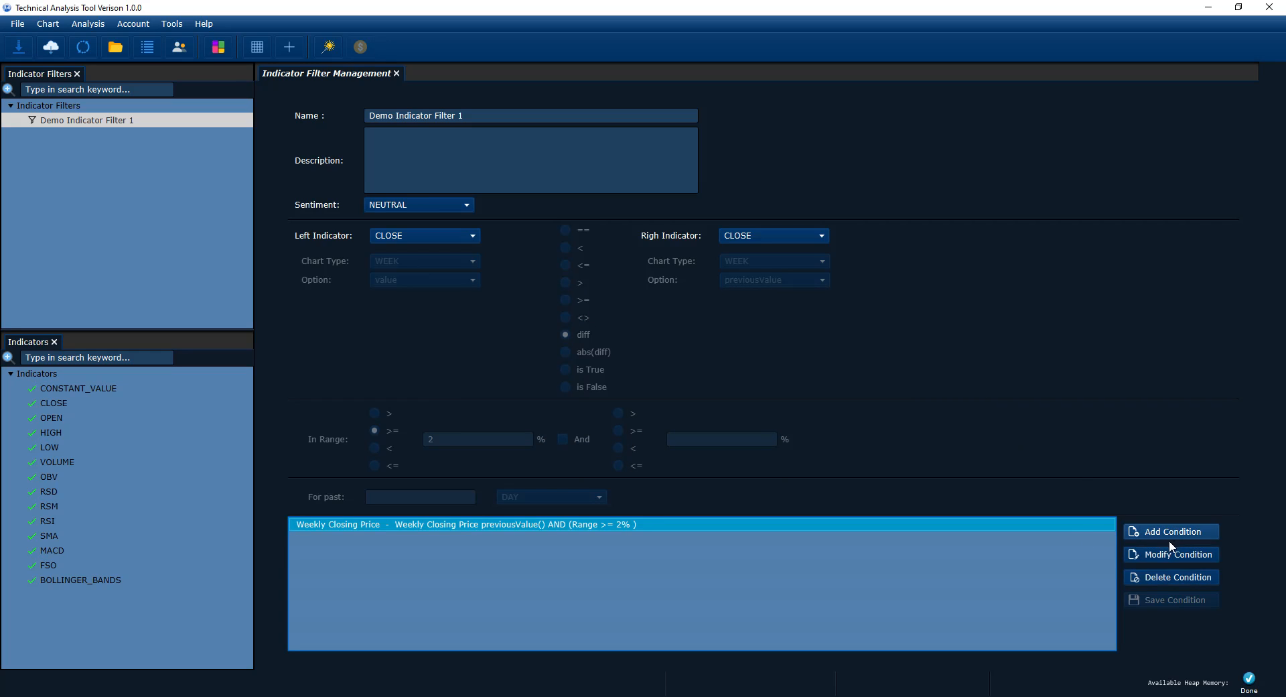
Step: Modify the weekly closing price condition, keeping the diff operator with the >= 2% range, and save it
click(1171, 557)
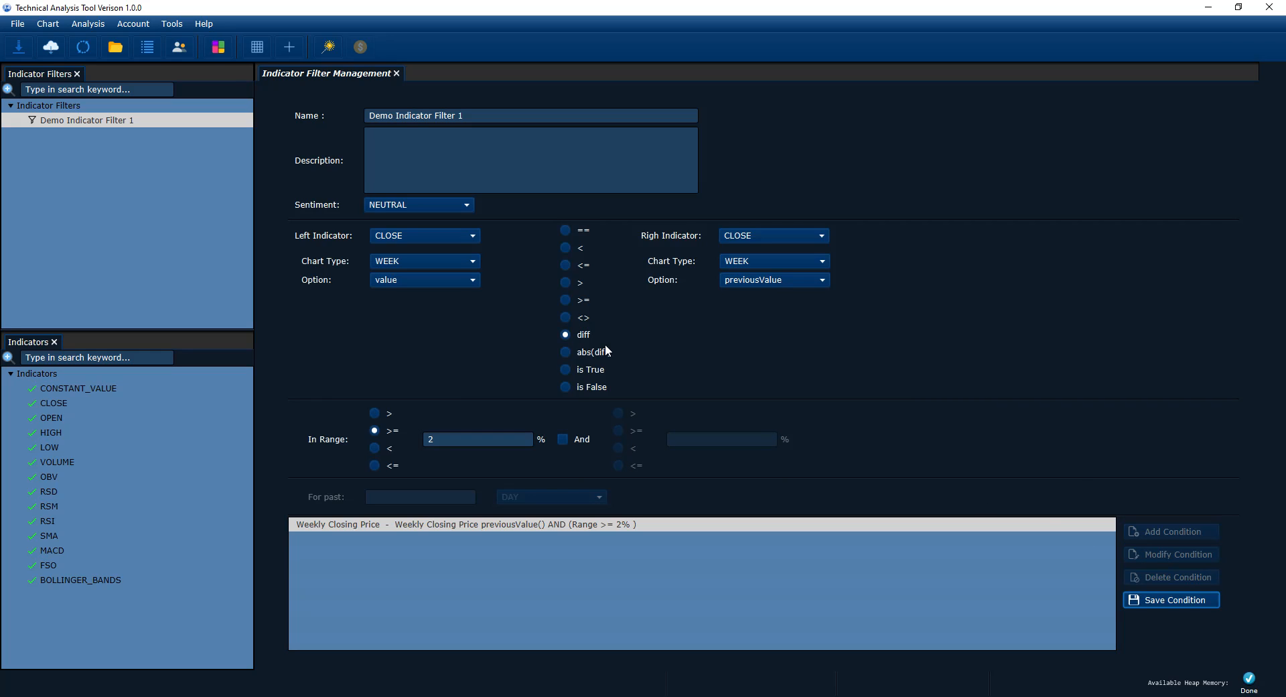
click(567, 334)
click(1174, 600)
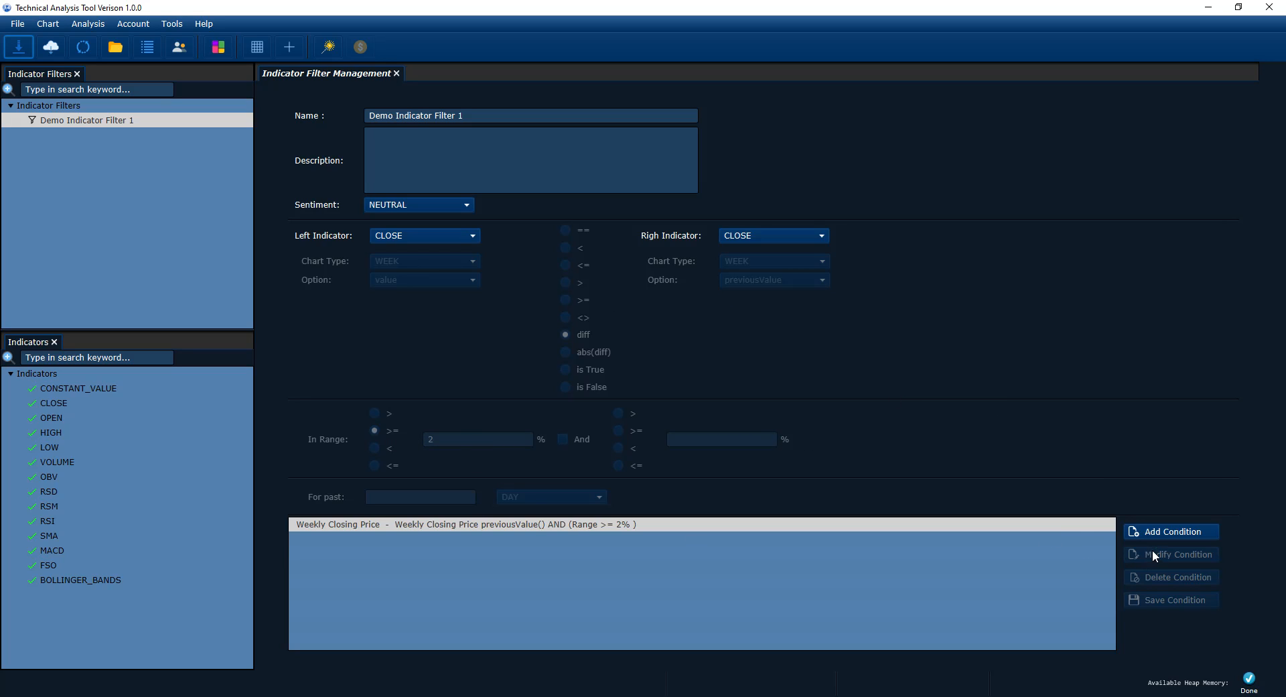
Step: Delete the weekly closing price condition from the filter's condition list
click(764, 526)
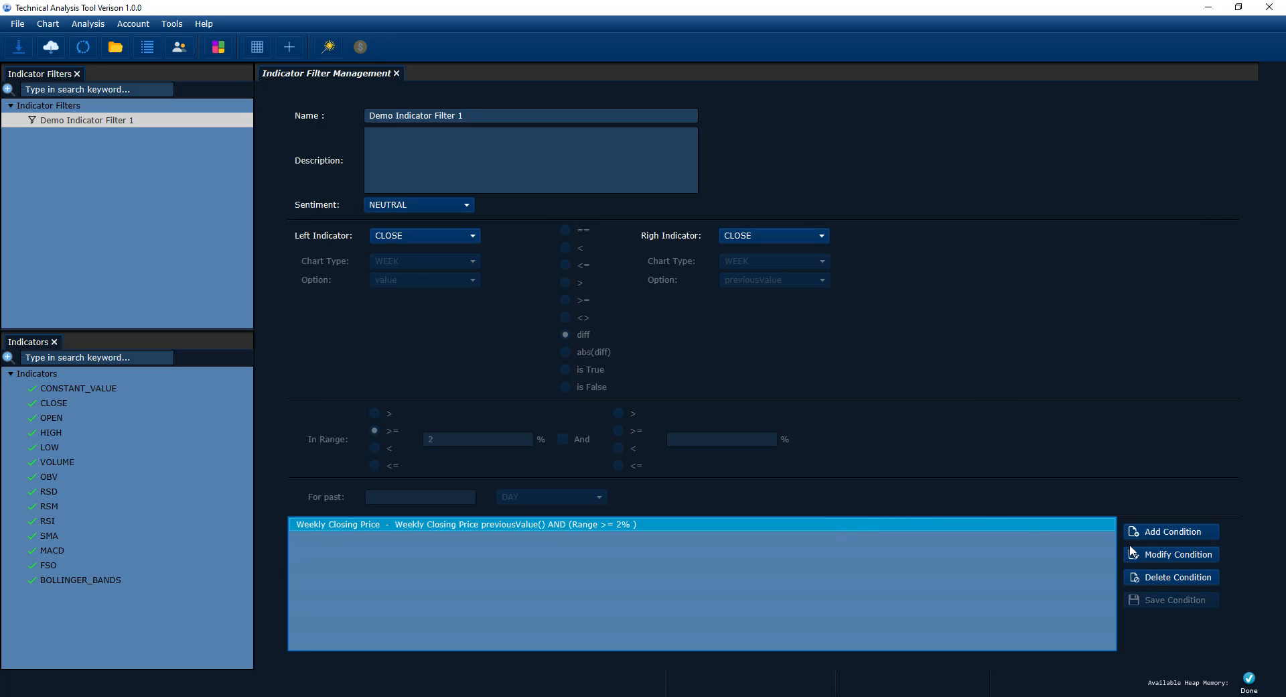
click(1200, 577)
click(1199, 574)
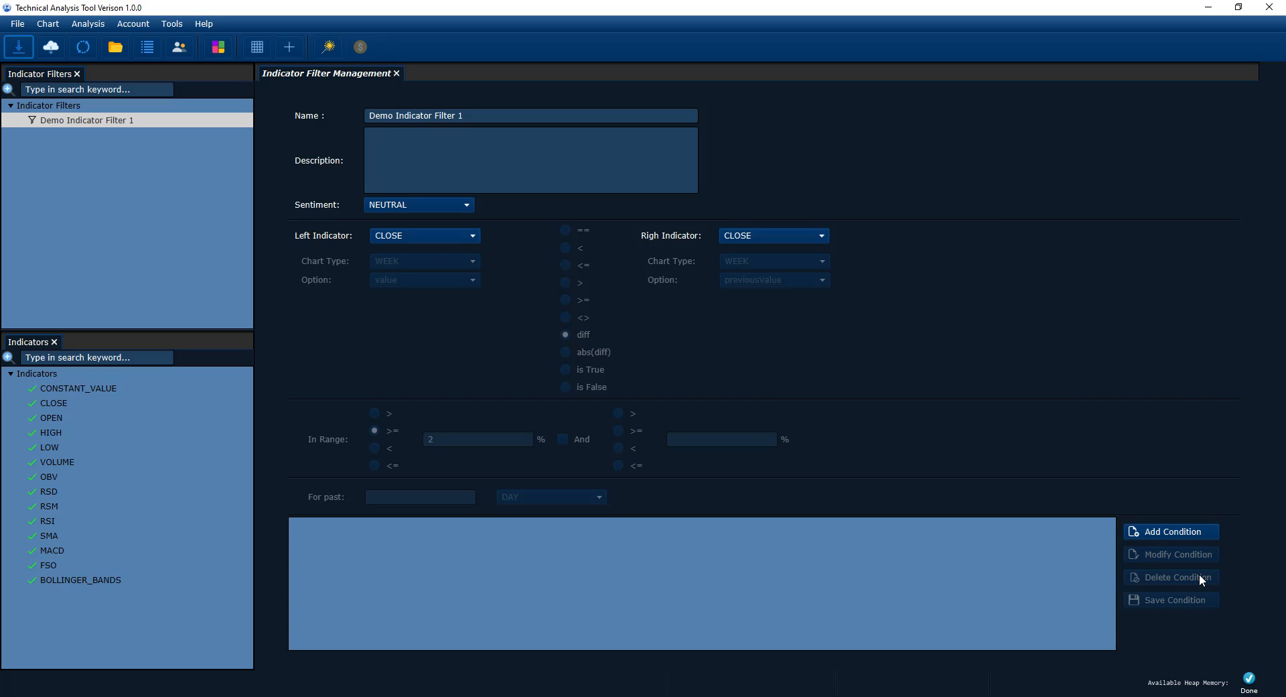
click(228, 249)
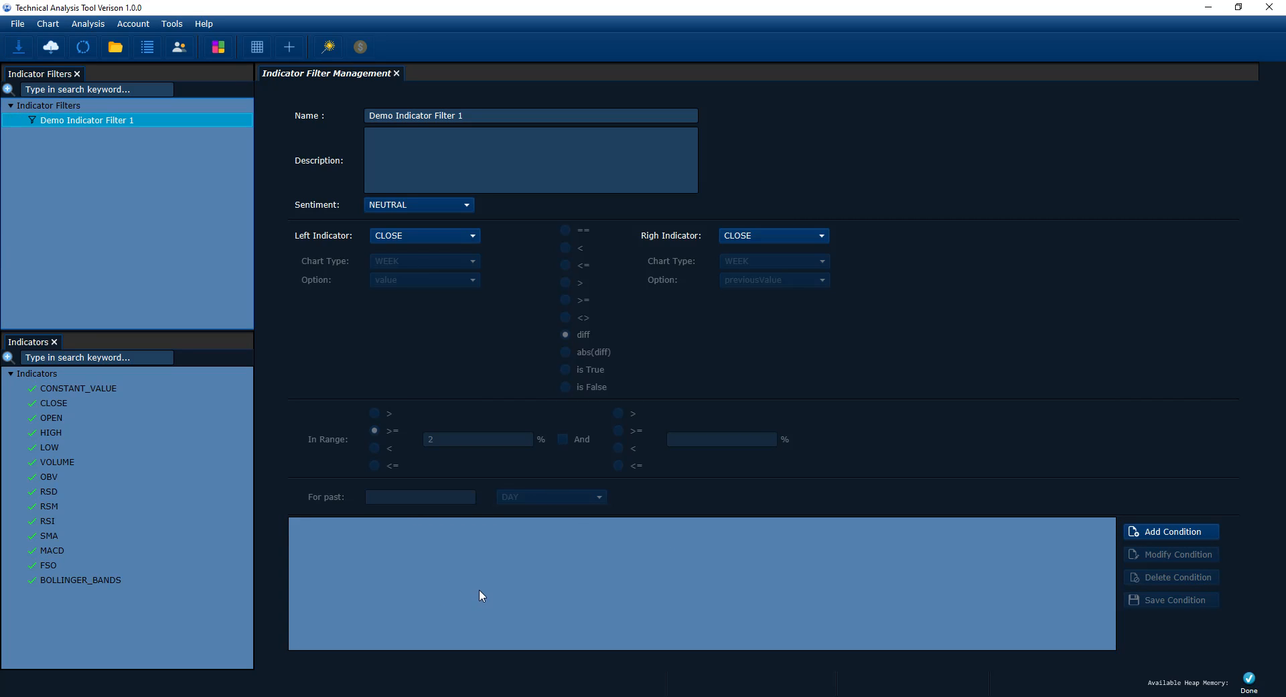
Step: Start a new condition with SMA as both the left and right indicator
click(1165, 532)
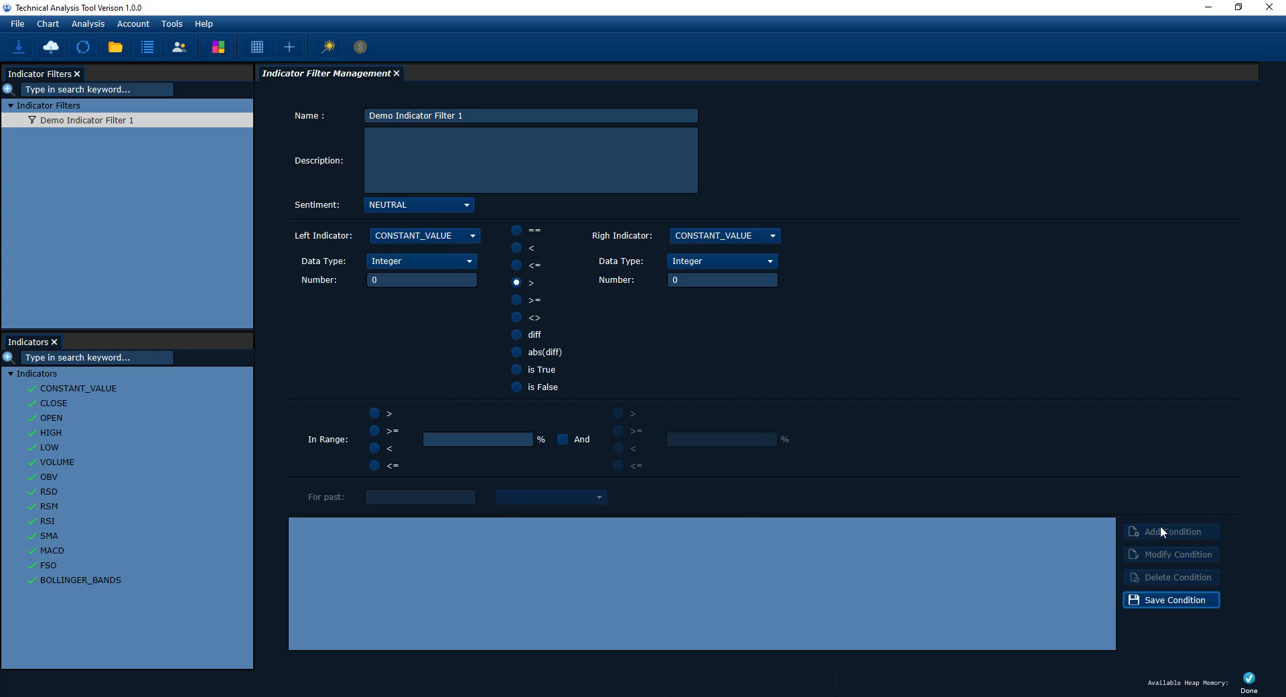
click(417, 235)
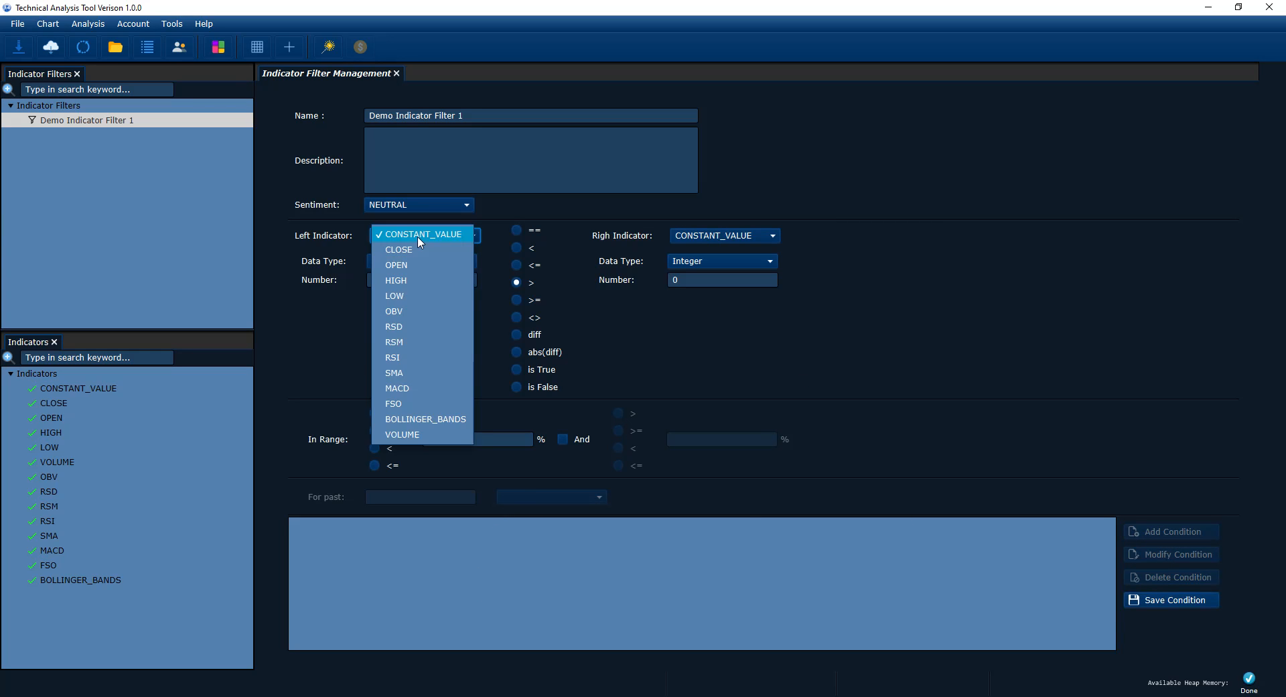
click(407, 374)
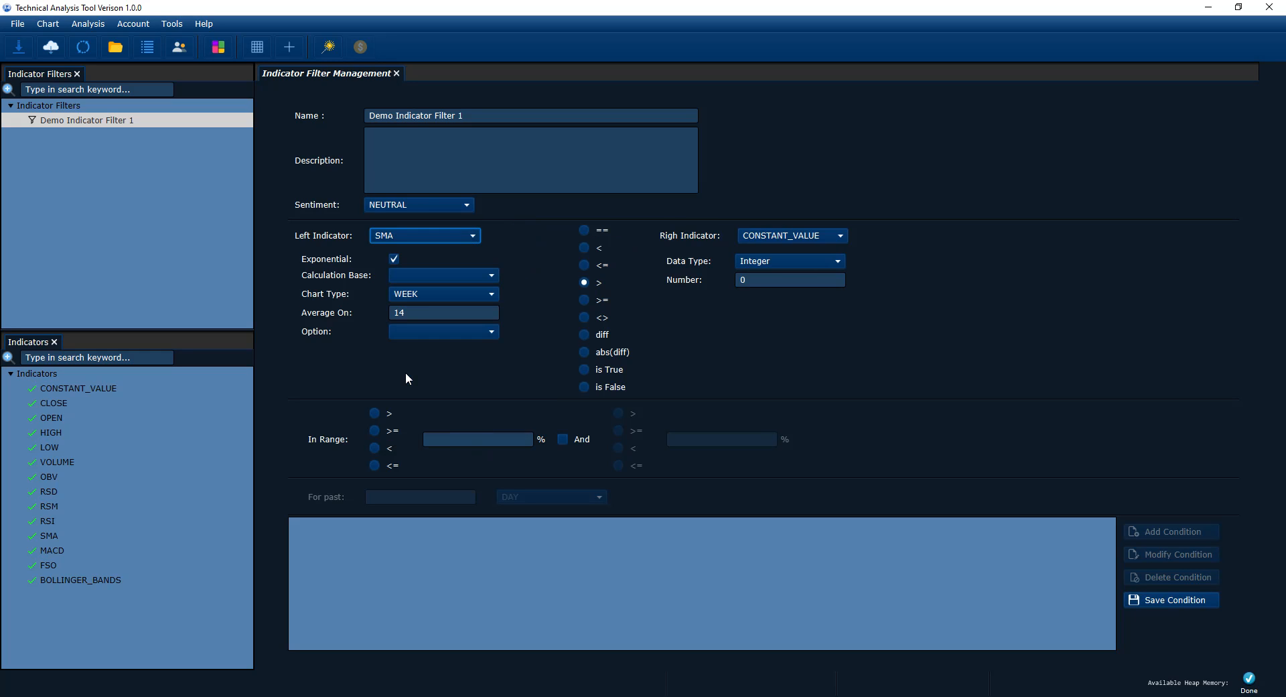
click(740, 235)
click(759, 367)
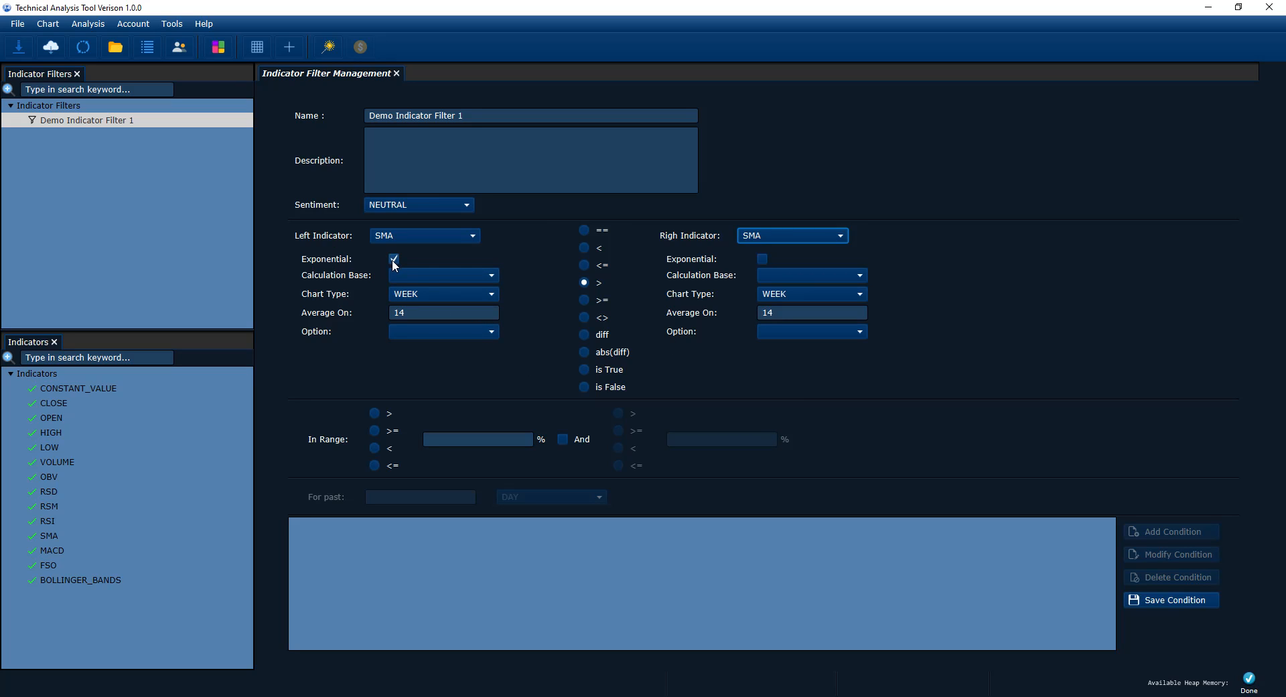
Step: Configure the left exponential SMA with CLOSE as calculation base, an average on 5 and the value option
click(406, 274)
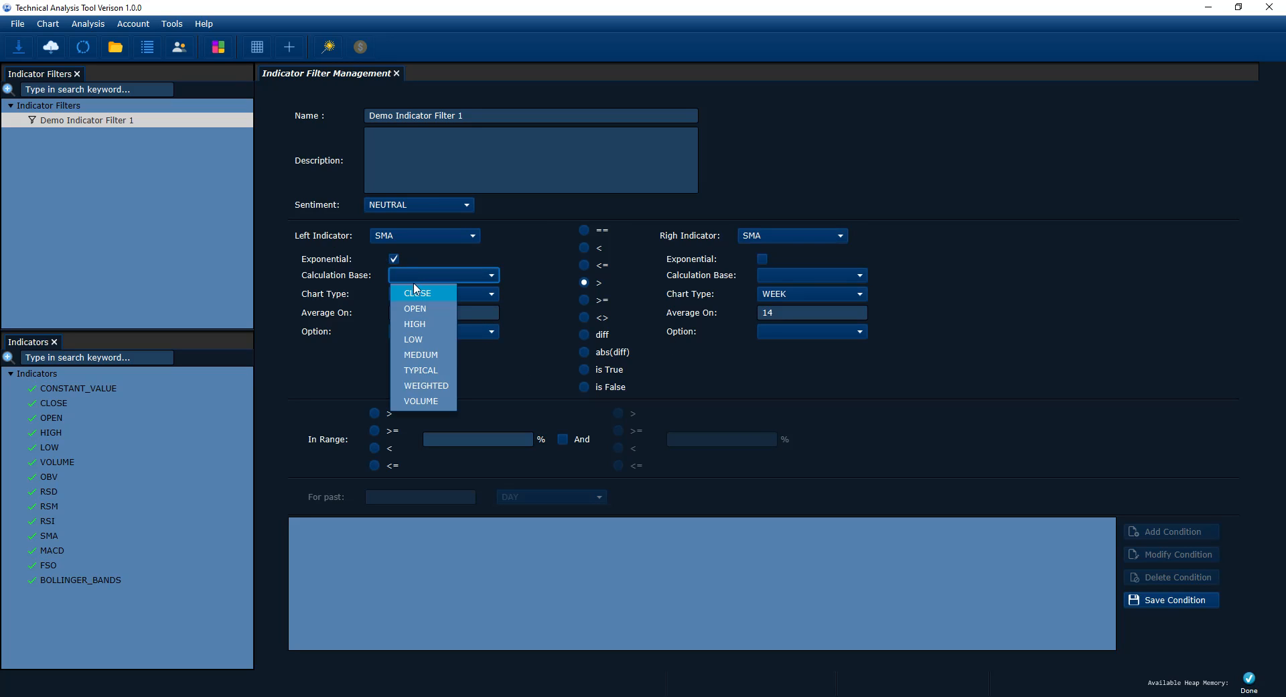
click(422, 296)
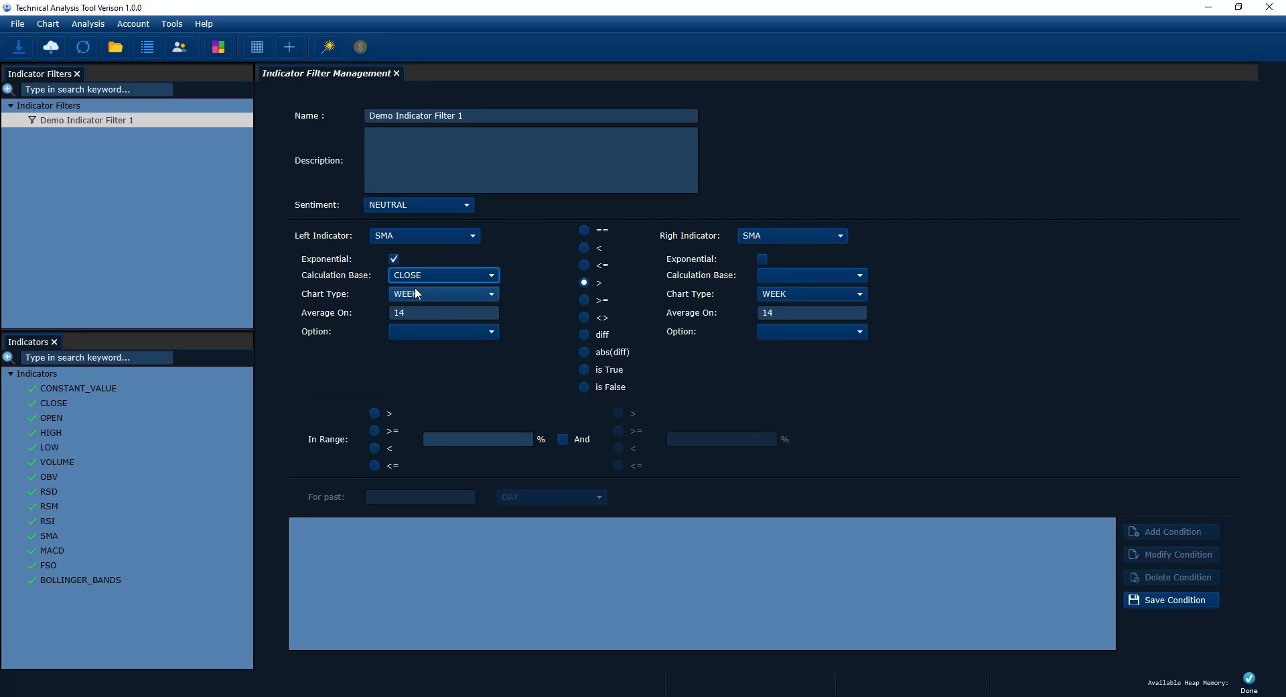
click(422, 272)
click(422, 274)
key(Tab)
text(5)
click(432, 329)
click(428, 344)
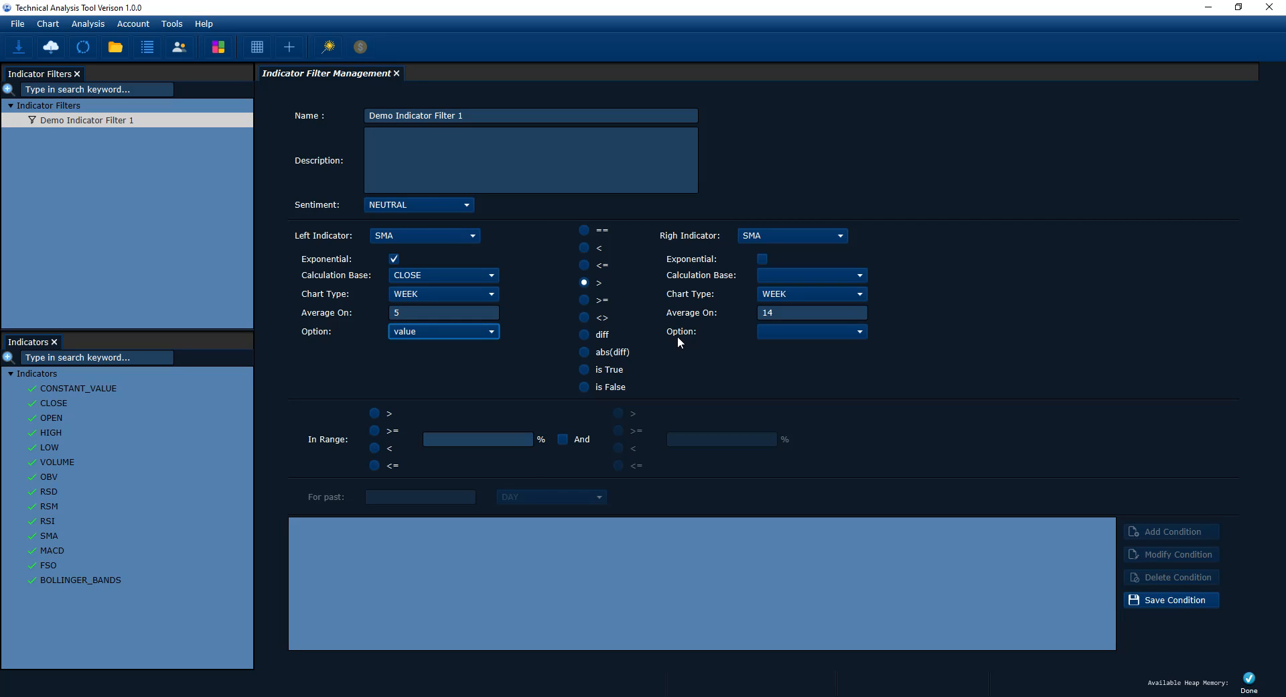
Step: Choose the abs(diff) operator and make the right SMA exponential with CLOSE base, average on 10 and the value option
click(585, 353)
click(763, 260)
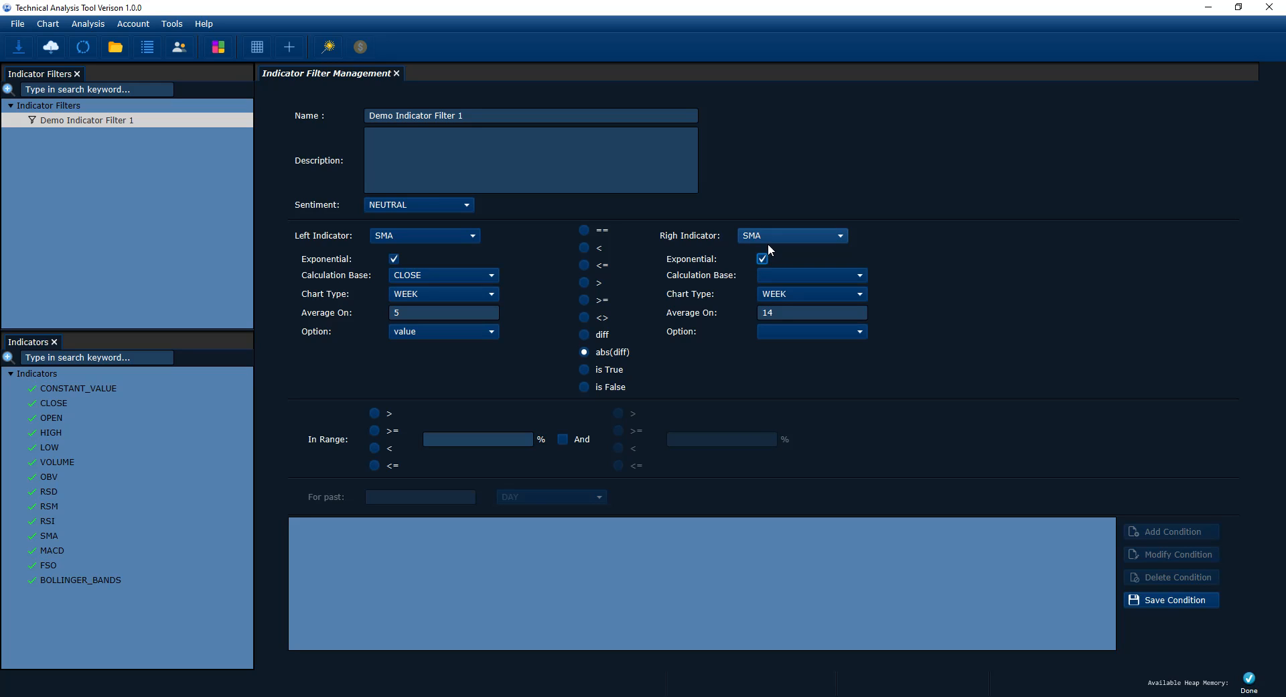
click(780, 276)
click(778, 292)
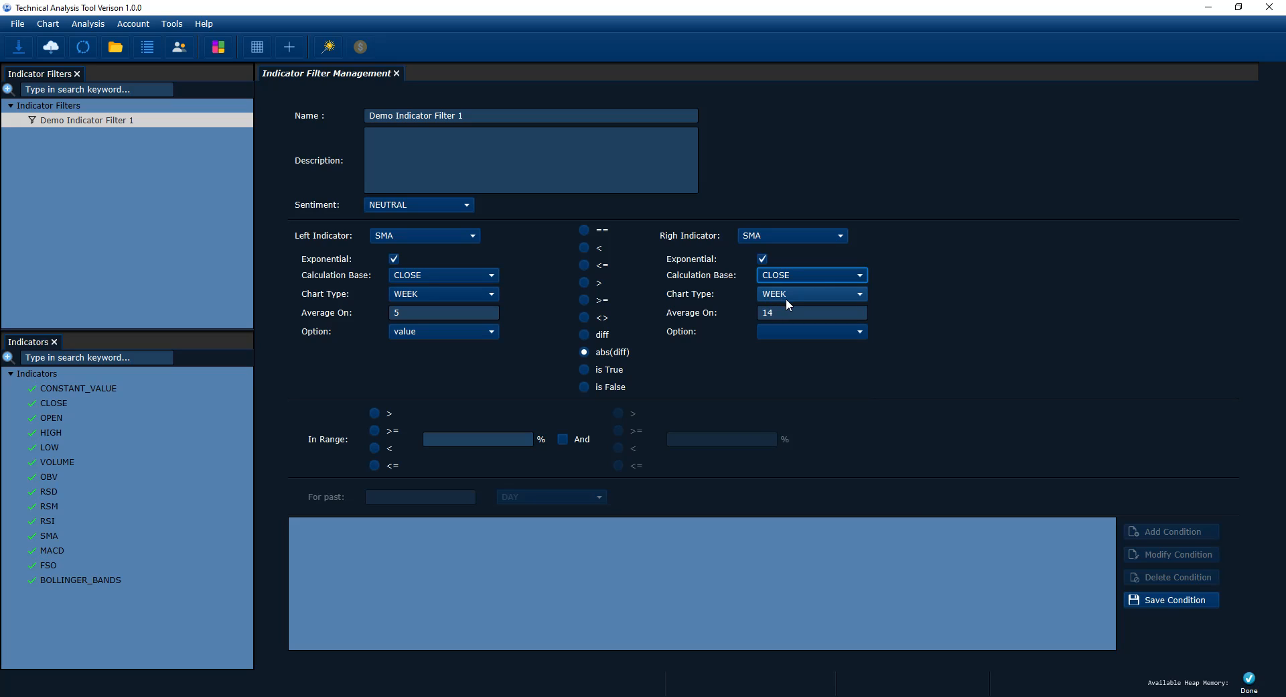
click(789, 322)
double_click(761, 313)
text(10)
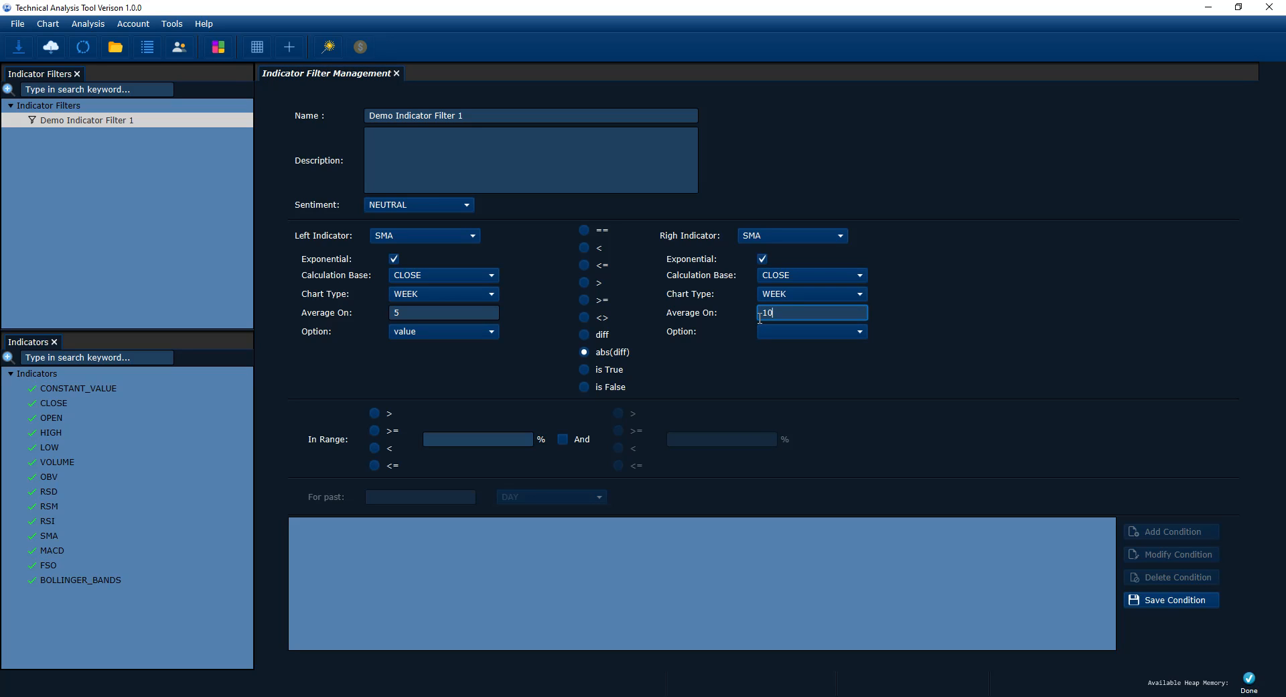
click(824, 332)
click(822, 328)
click(819, 344)
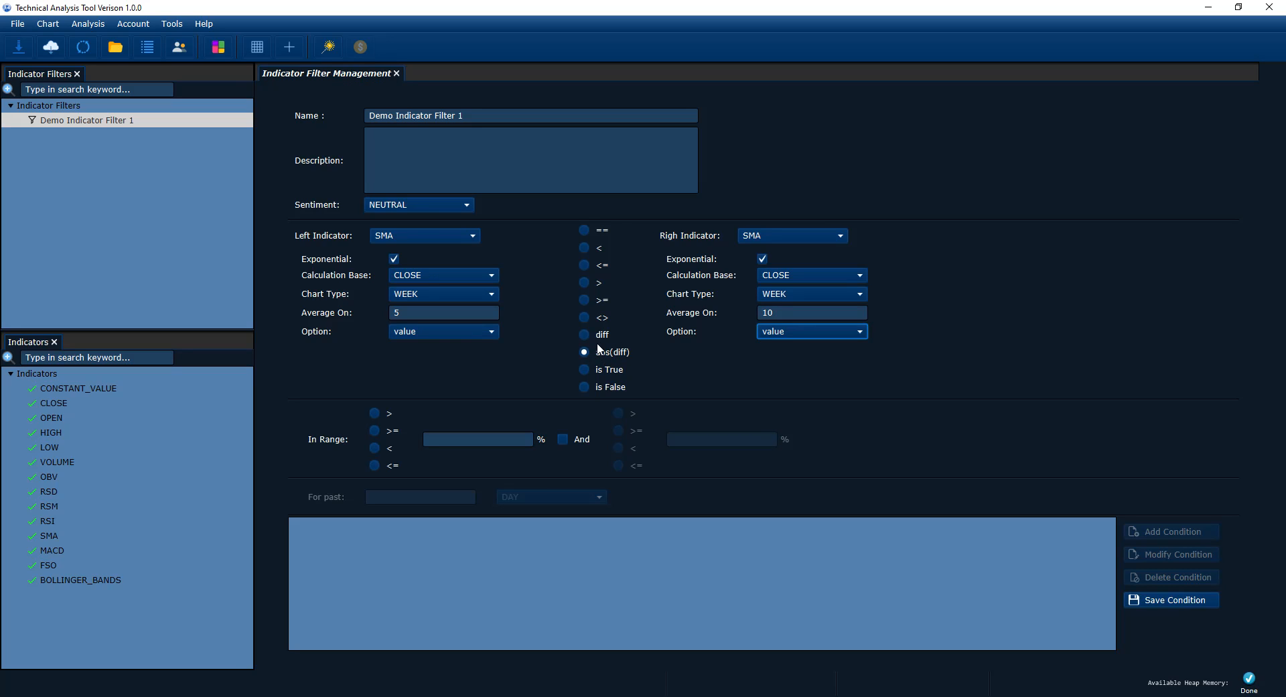
Step: Limit the EMA 5 and EMA 10 difference to >= 2% and <= 5%, and save the condition
click(375, 431)
click(451, 441)
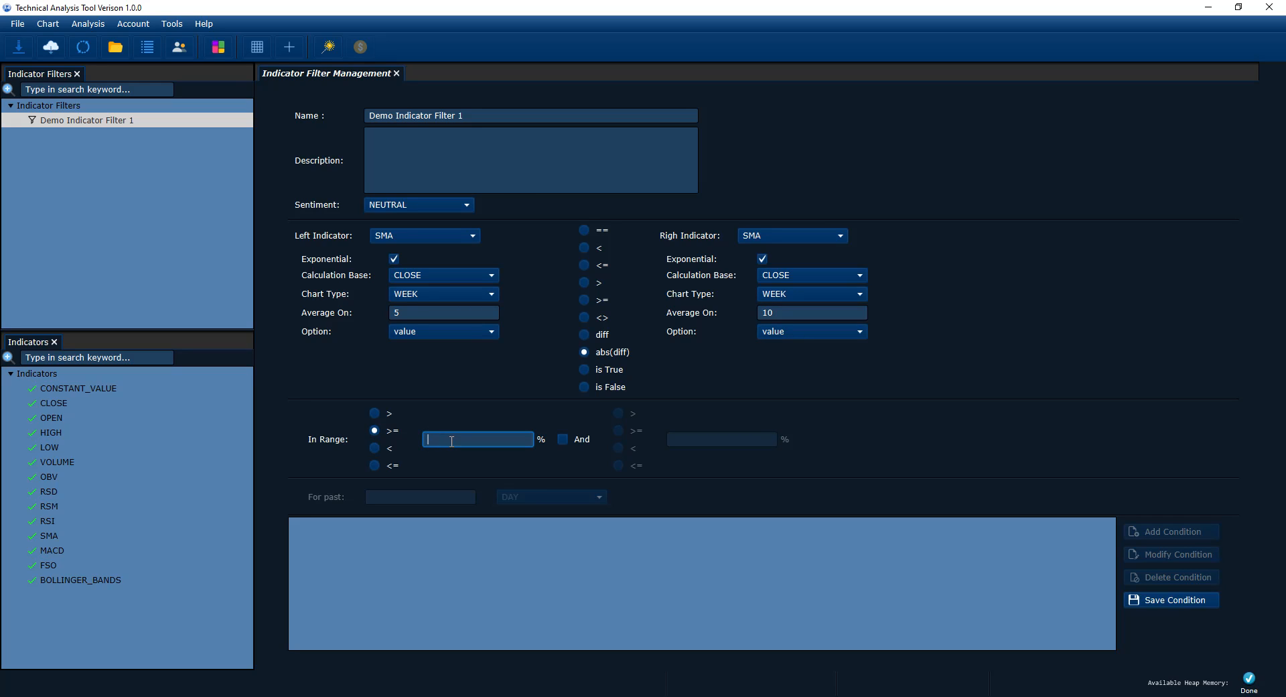
text(2)
click(563, 439)
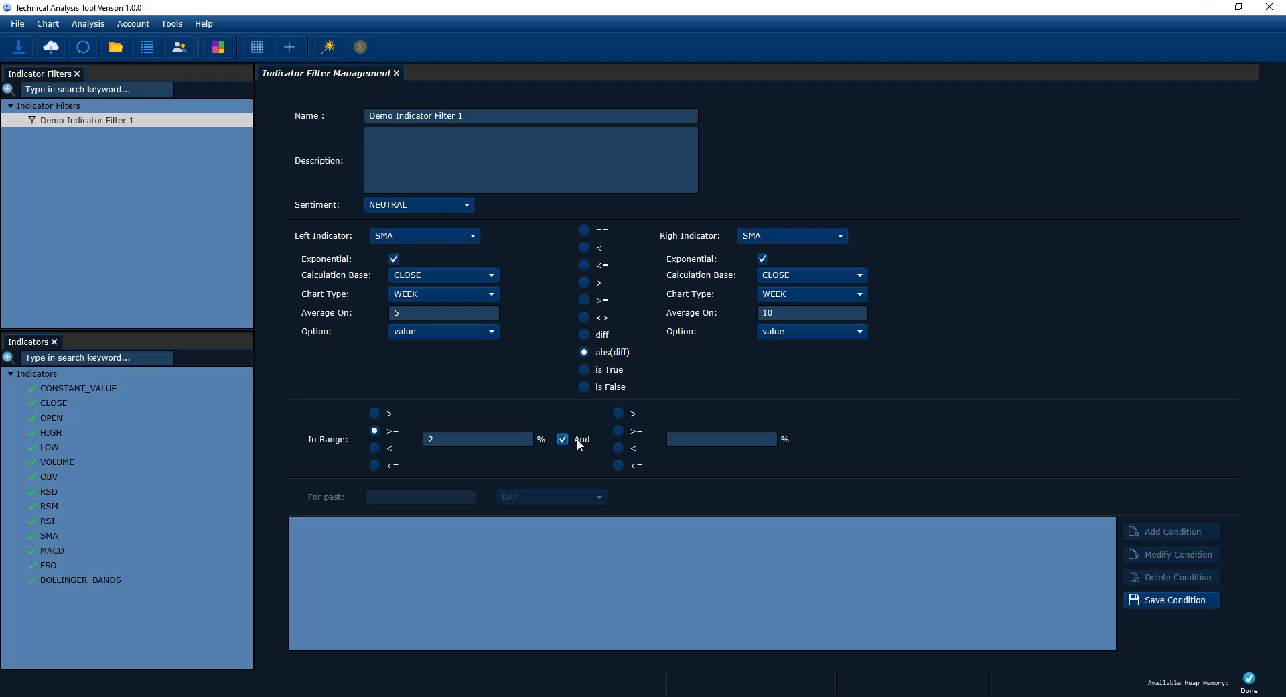
click(618, 465)
click(722, 441)
text(5)
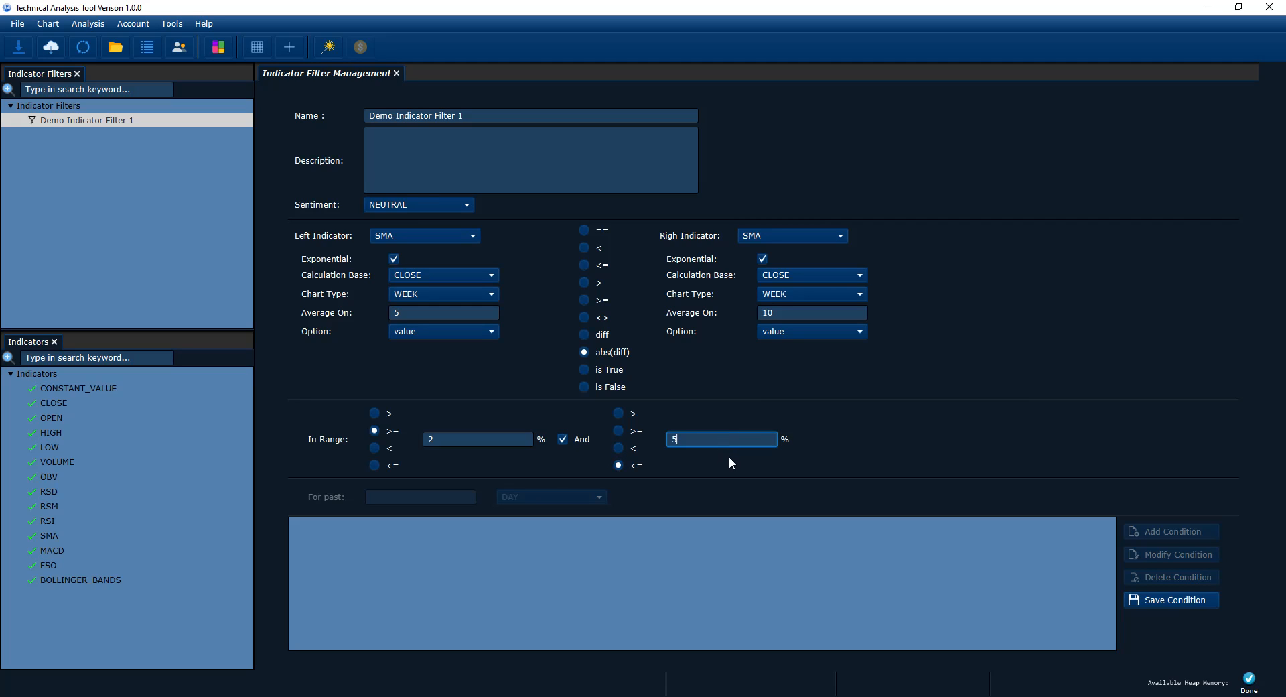
click(1146, 598)
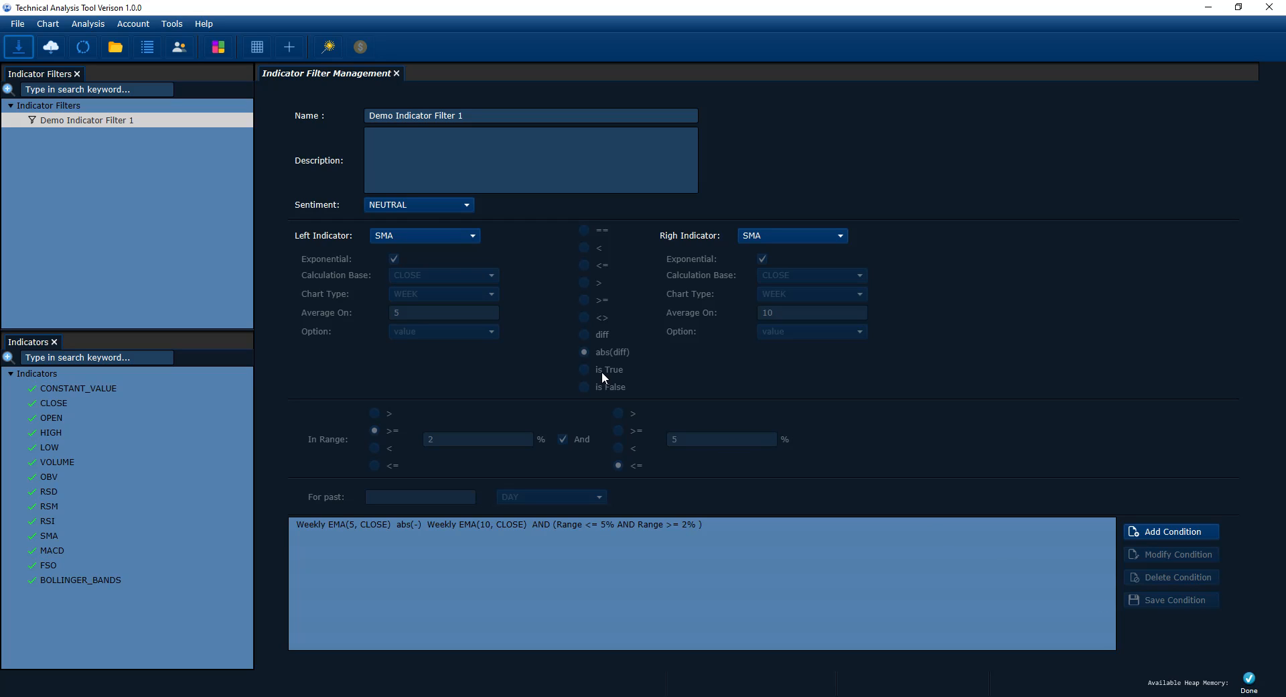
Step: Select the saved weekly EMA(5) and EMA(10) condition to review its indicators and range
click(572, 526)
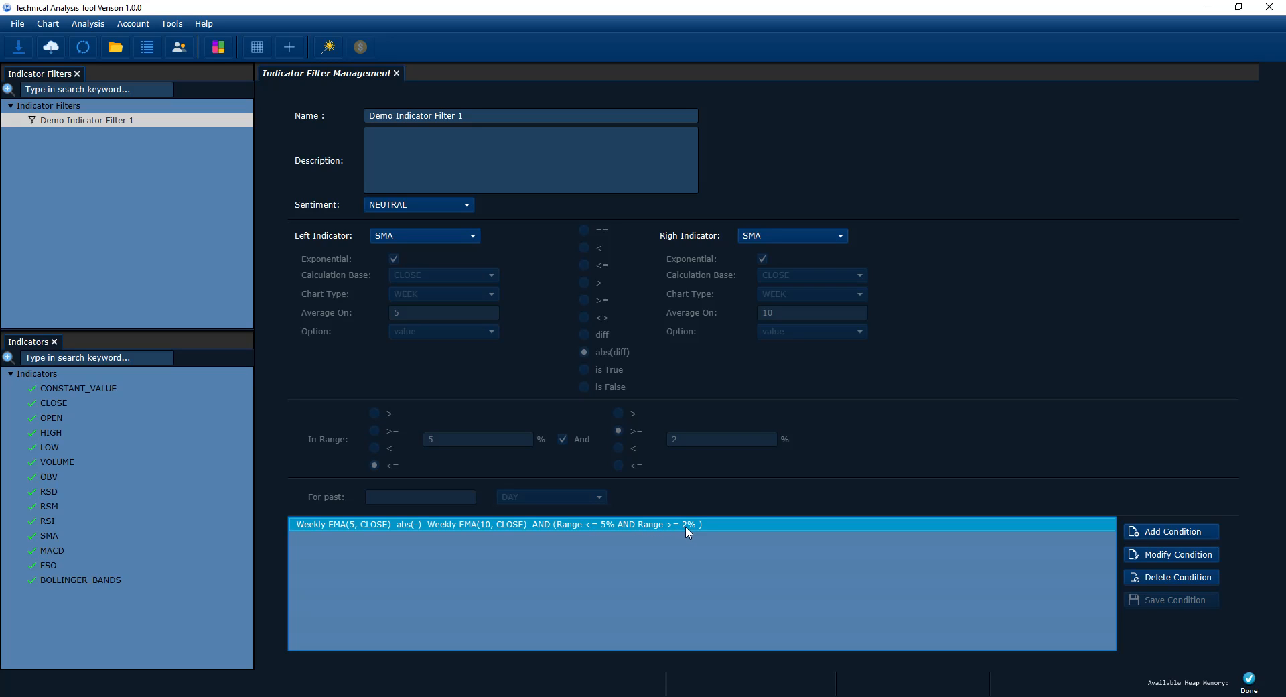
click(926, 441)
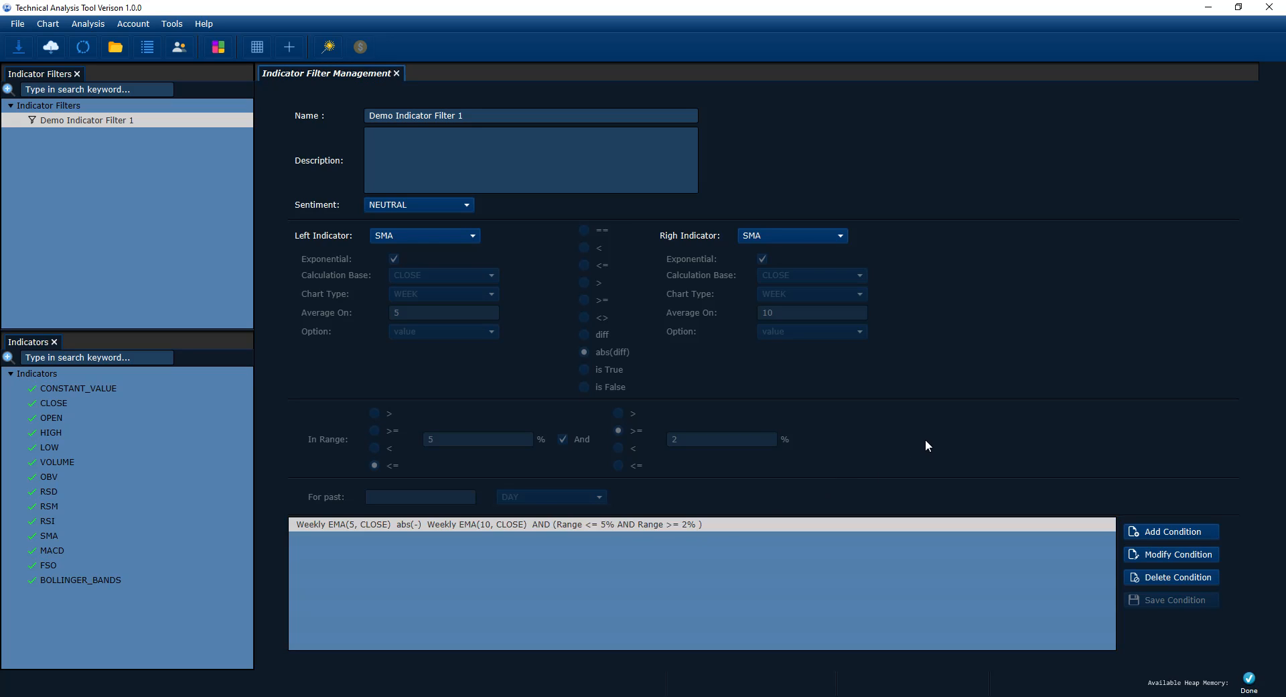
click(637, 525)
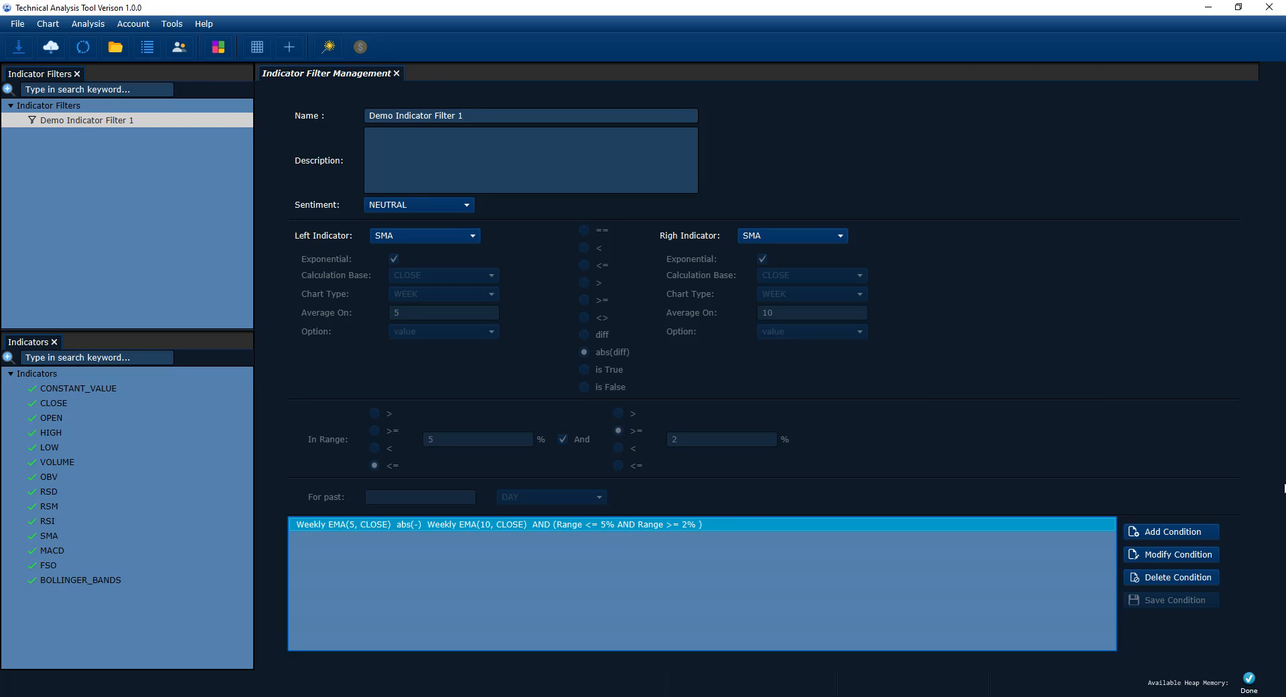
Step: Add a second condition that uses SMA for both the left and right indicators
click(1211, 533)
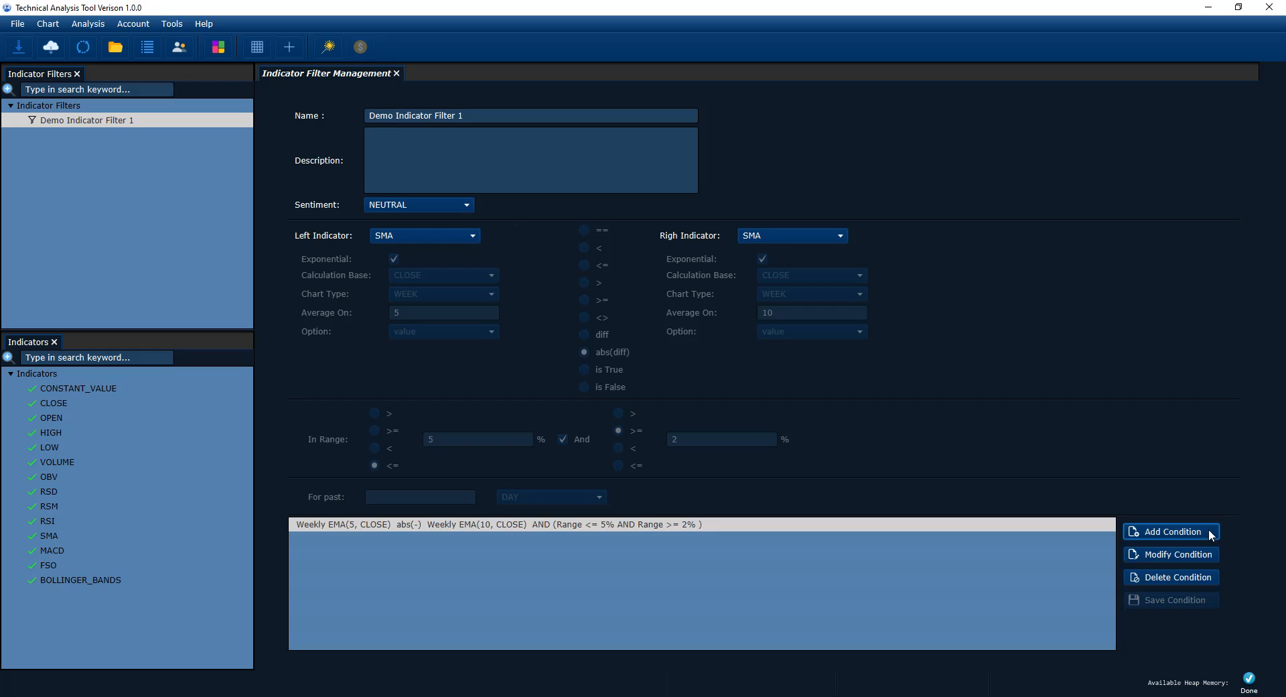
click(421, 231)
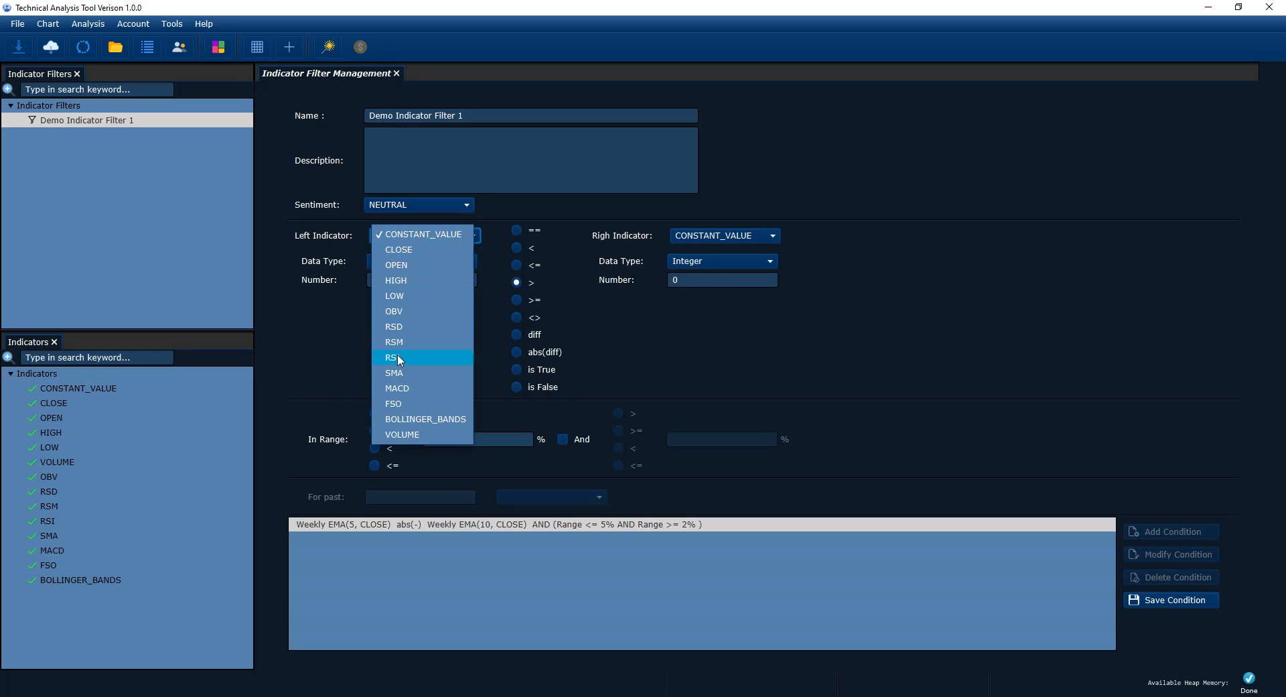
click(401, 388)
click(790, 238)
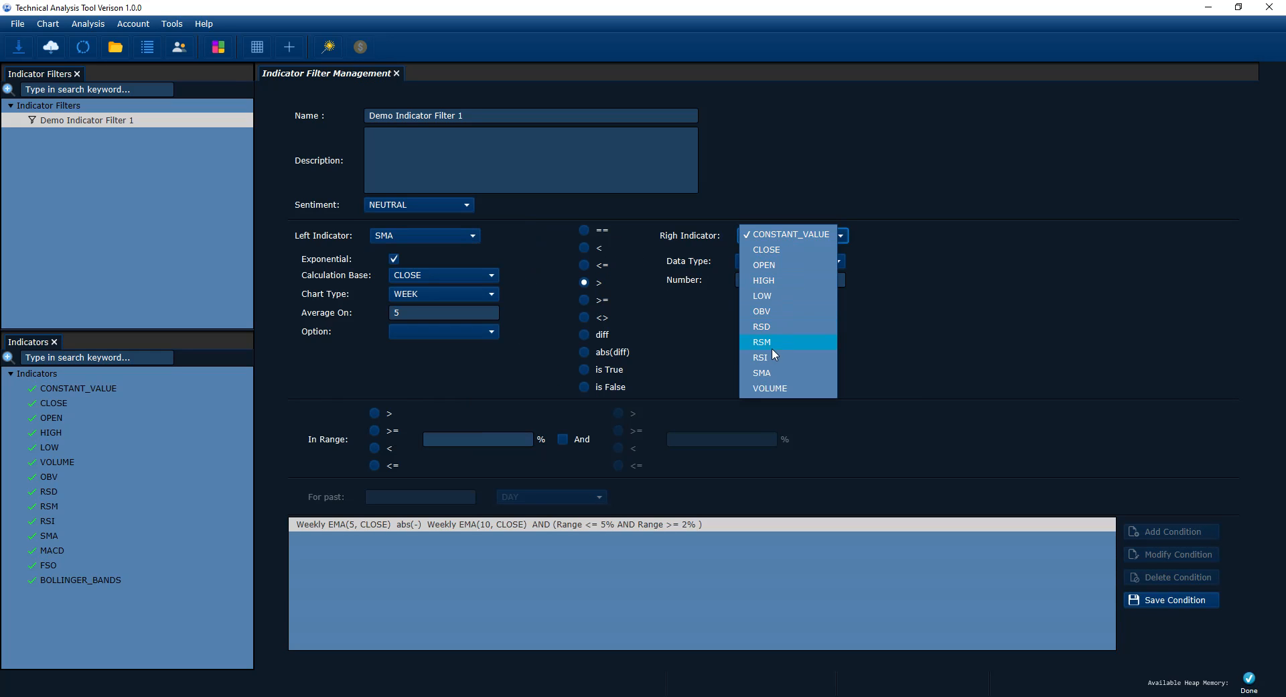
click(768, 376)
Step: Set the left SMA's average to 10 with the value option, keeping it exponential
click(414, 312)
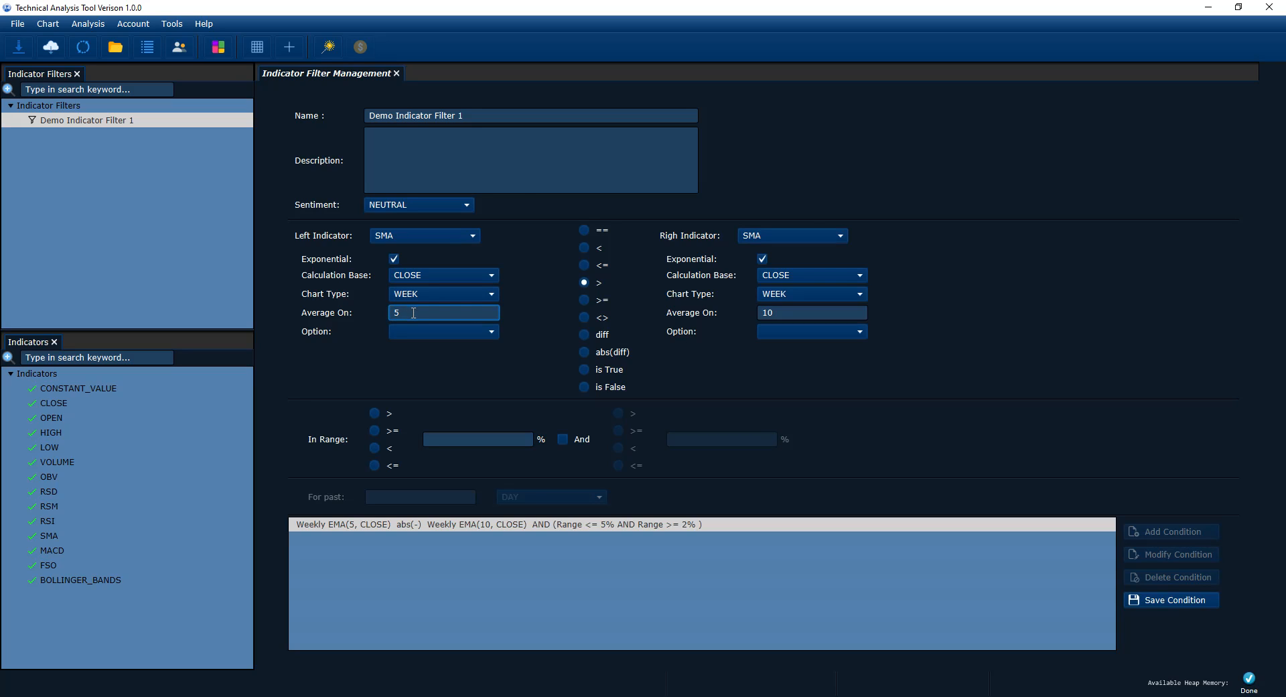
text(10)
key(BackSpace)
click(407, 330)
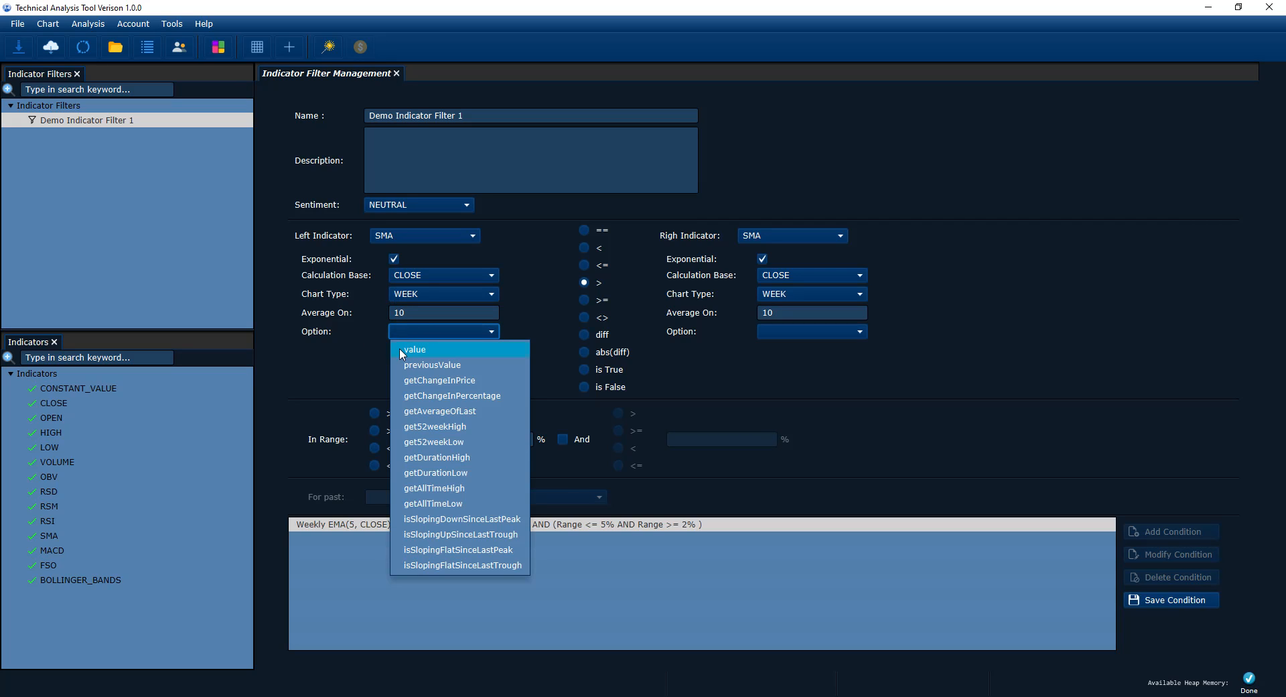
click(409, 349)
click(392, 258)
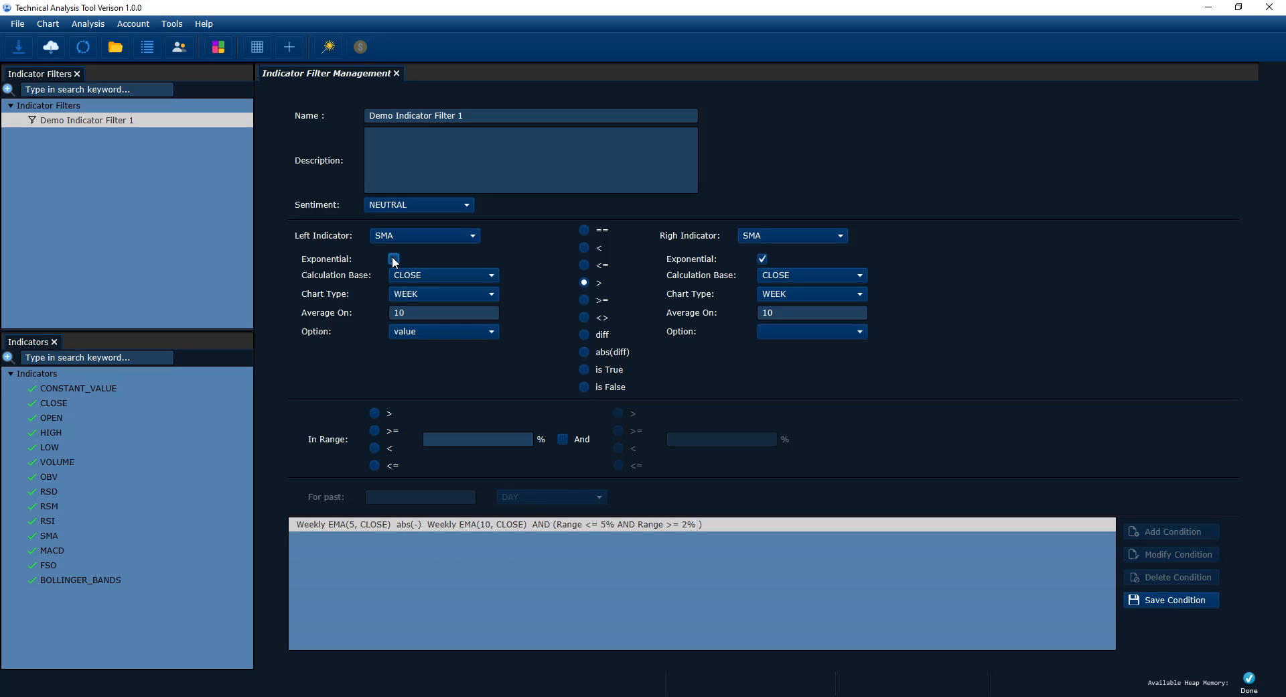
click(393, 258)
Step: Choose the abs(diff) operator and set the right exponential SMA's average to 20 with the value option
click(597, 353)
double_click(770, 312)
text(20)
click(810, 335)
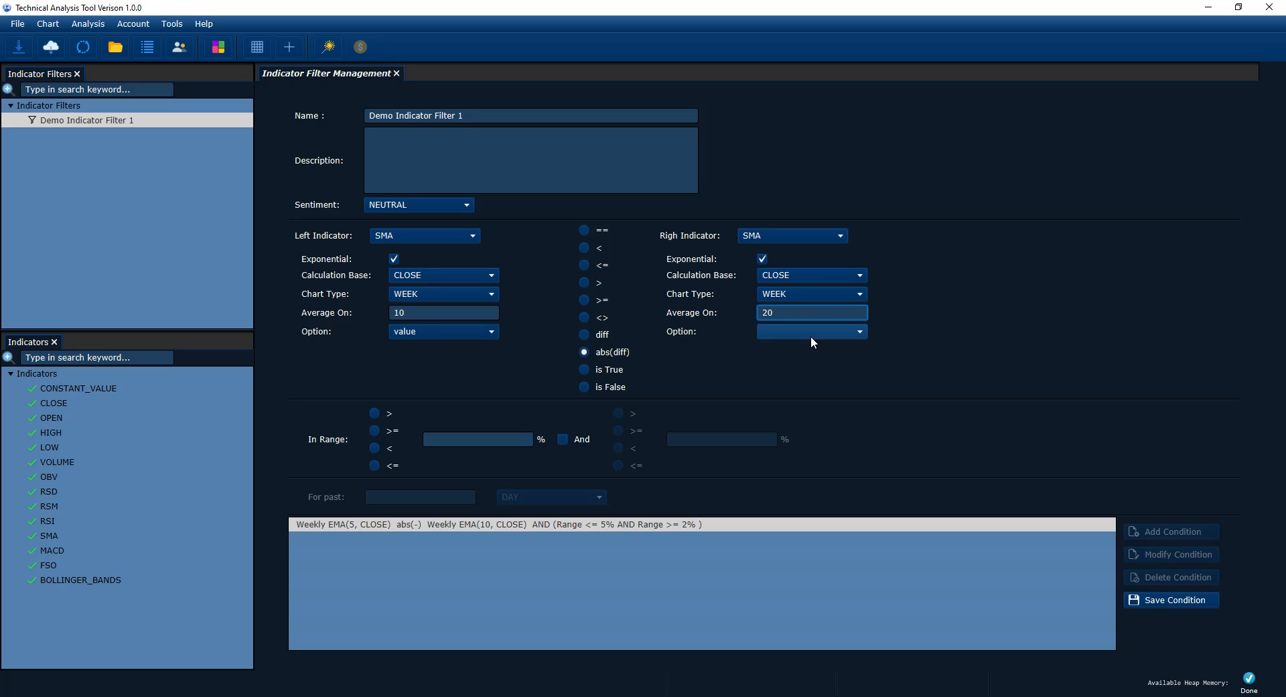
click(807, 344)
Step: Limit the EMA 10 and EMA 20 difference to >= 2% and <= 5%, and save the condition
click(374, 431)
click(451, 442)
text(2)
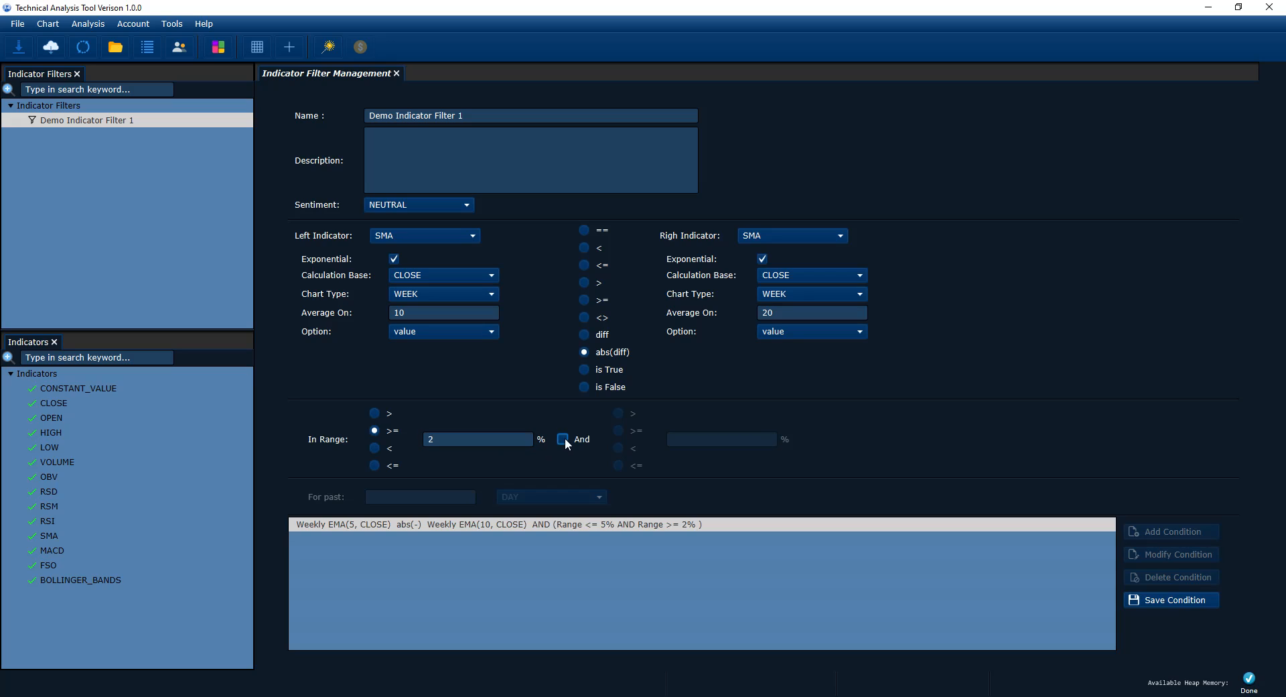
click(562, 439)
click(700, 439)
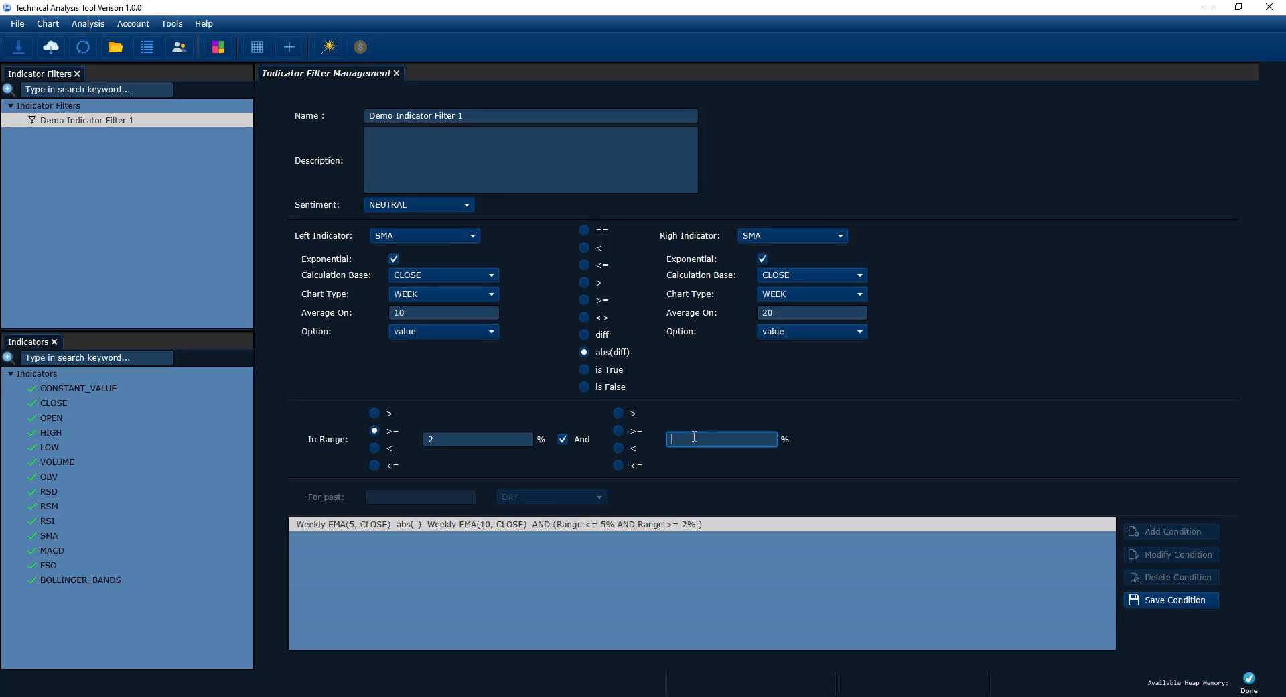
click(616, 464)
text(5)
click(1187, 601)
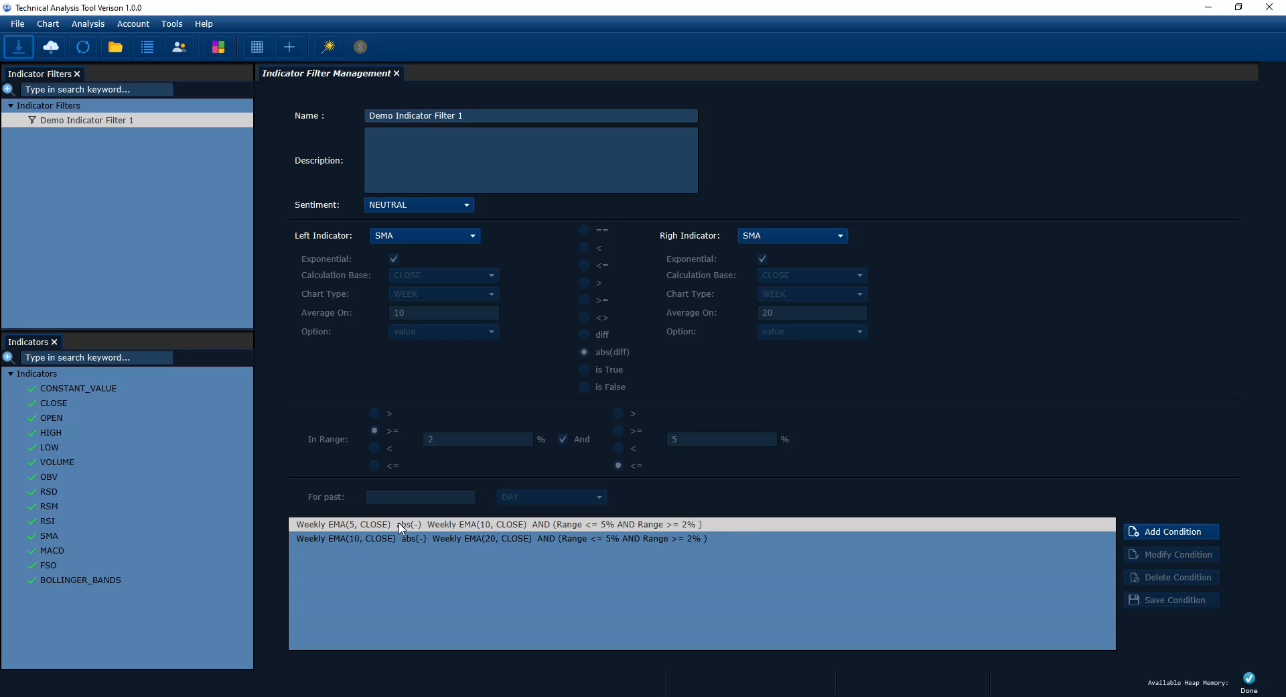
Step: Review the two saved weekly EMA conditions by selecting each one in the condition list
click(383, 540)
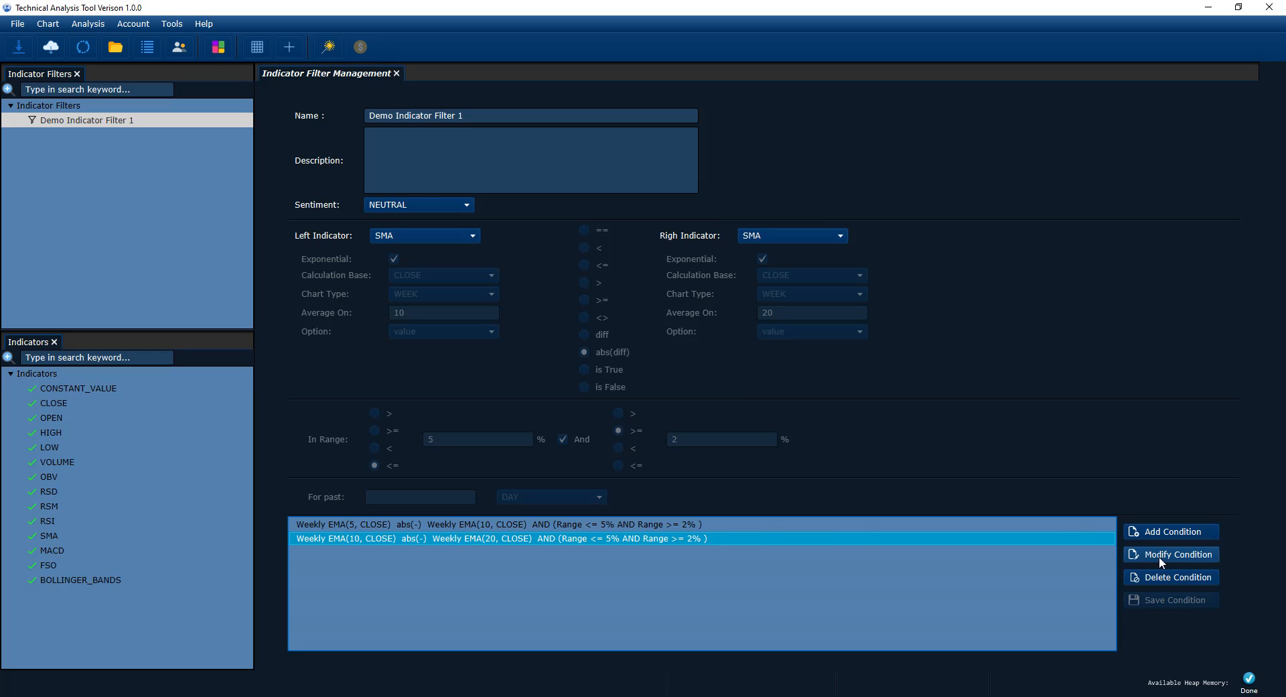
click(853, 524)
click(721, 538)
Step: Rename the filter to "Weekly EMA (5, 10) Clustering inside [ 2% - 5% ]"
drag(475, 119, 354, 116)
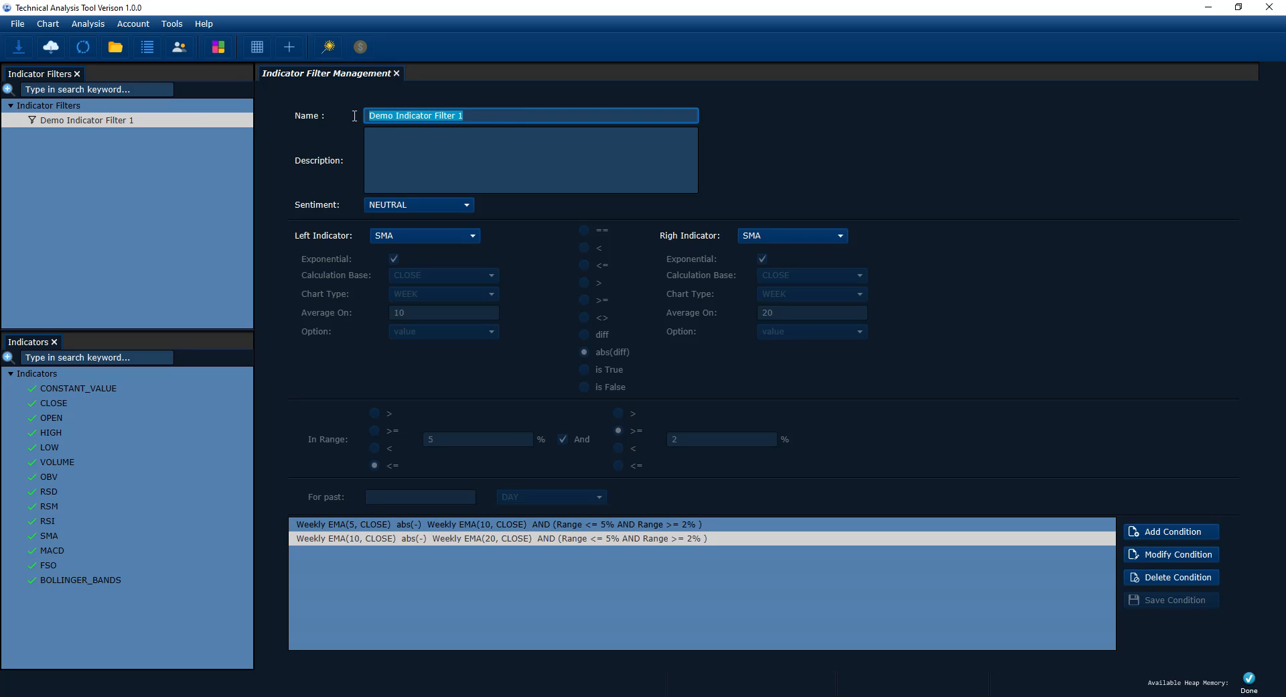
text(Wee)
key(BackSpace)
key(BackSpace)
key(BackSpace)
text(Weekly E)
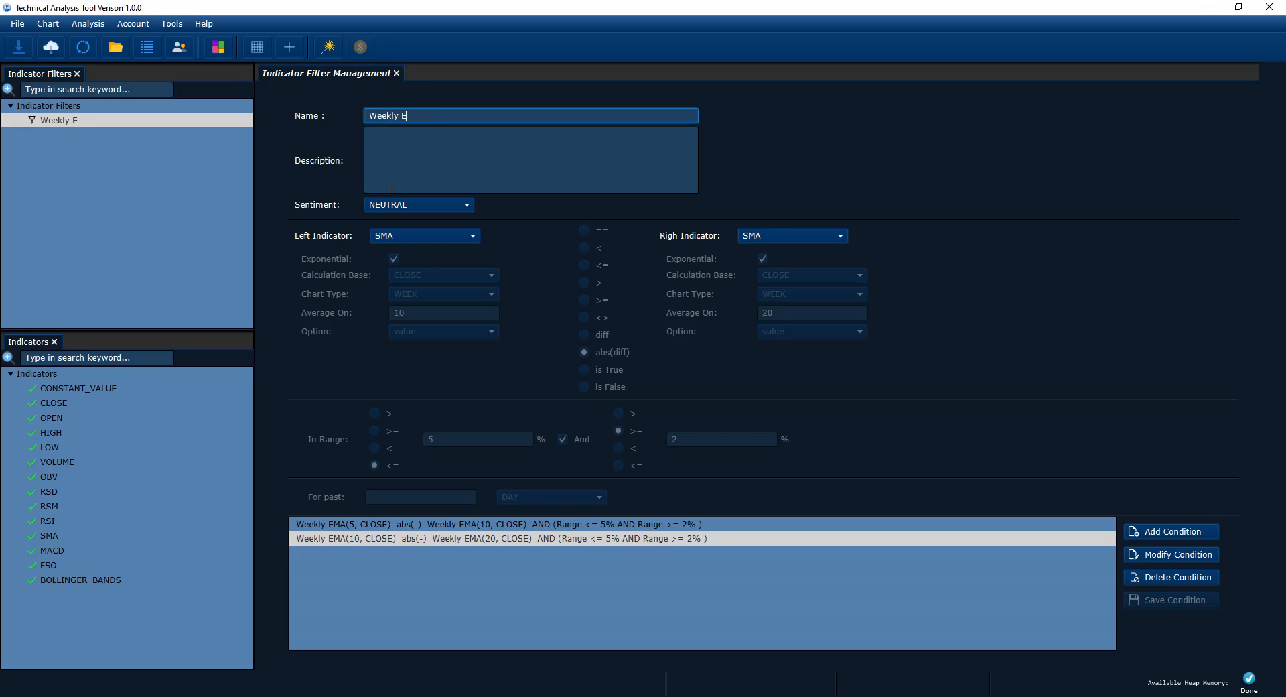
text(MA (5, 10) Clustering)
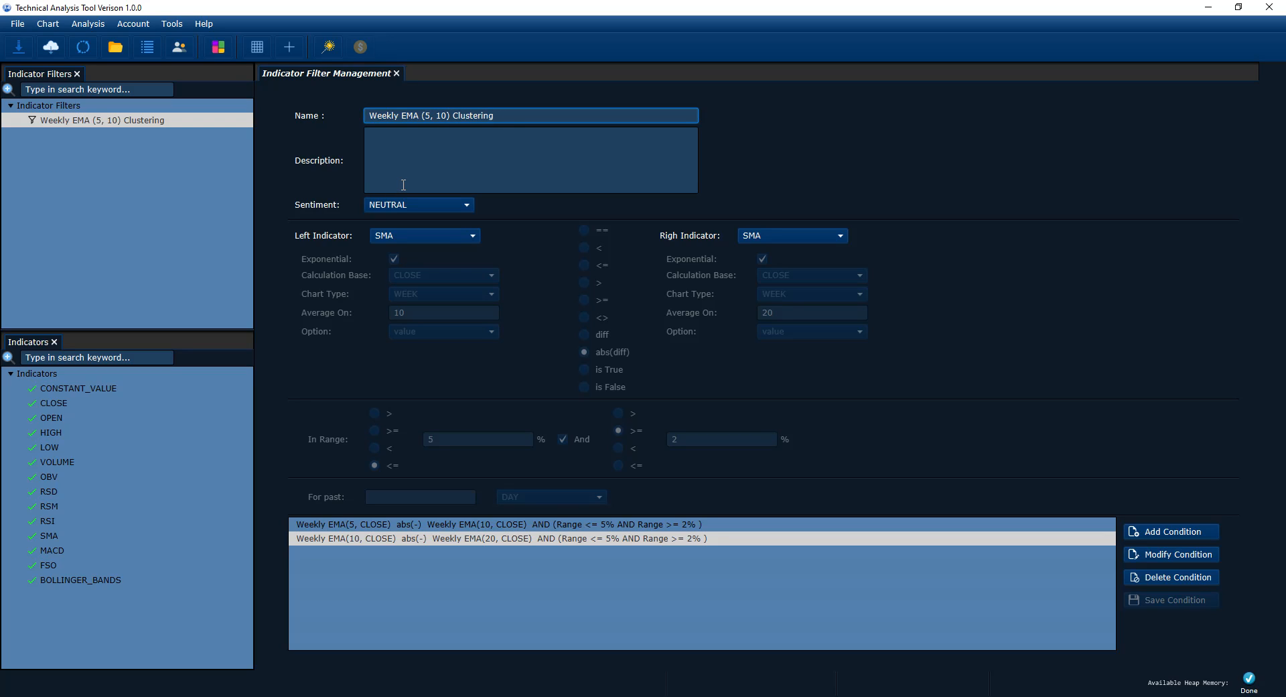
text(inside)
text( (2% - 5%)
text())
text(})
key(BackSpace)
text(])
click(523, 116)
key(Delete)
text([)
Step: Copy the filter's full name into its description
drag(586, 118, 240, 119)
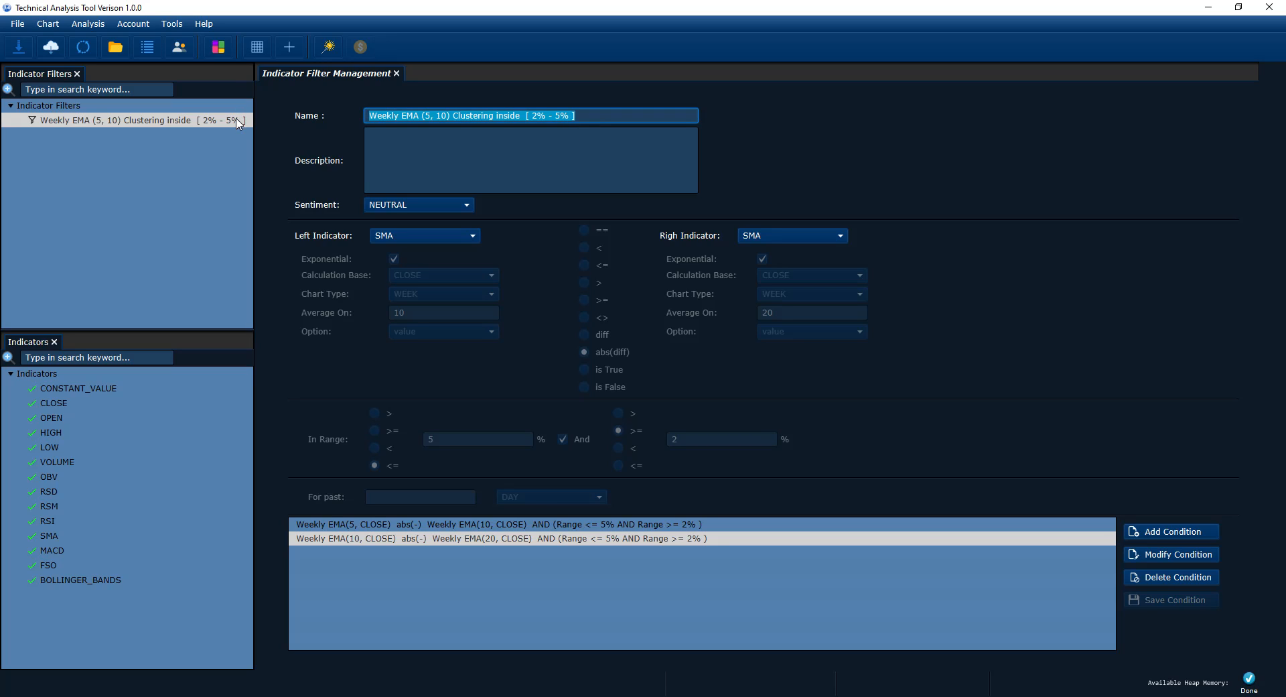
key(ctrl+c)
click(441, 161)
key(ctrl+v)
click(913, 193)
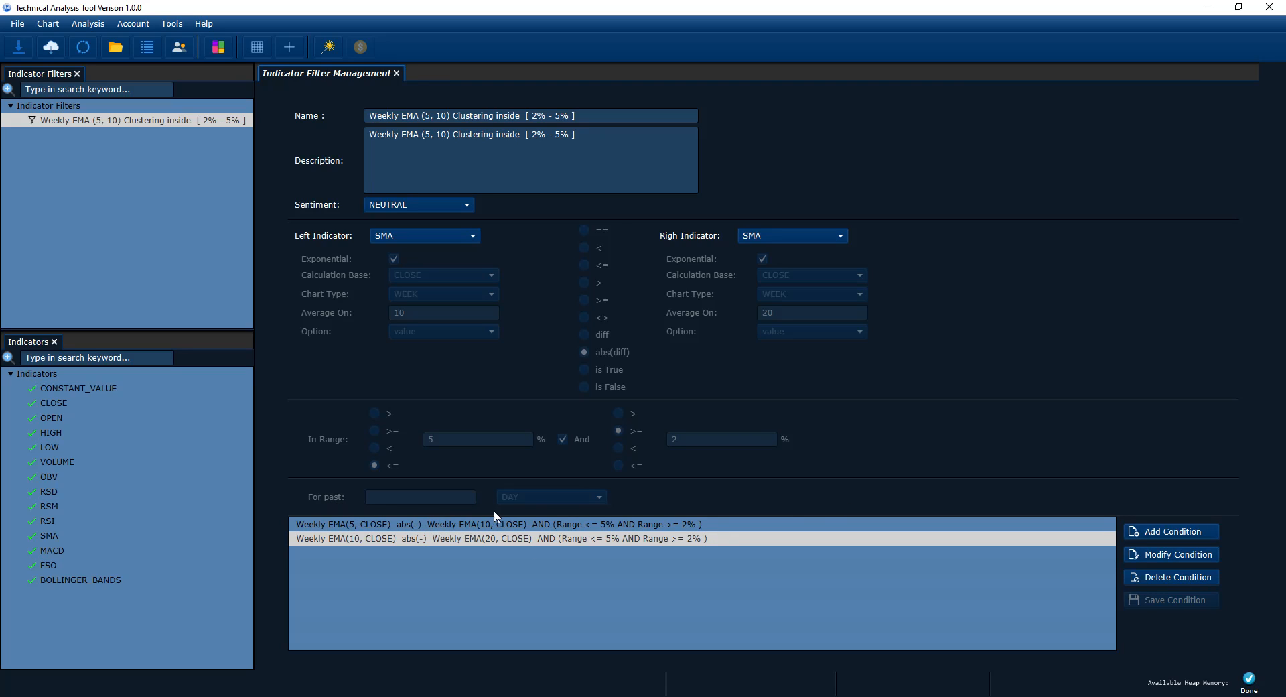
Step: Modify the weekly EMA 5 and EMA 10 condition to apply for the past 20 WEEK, and save it
click(718, 525)
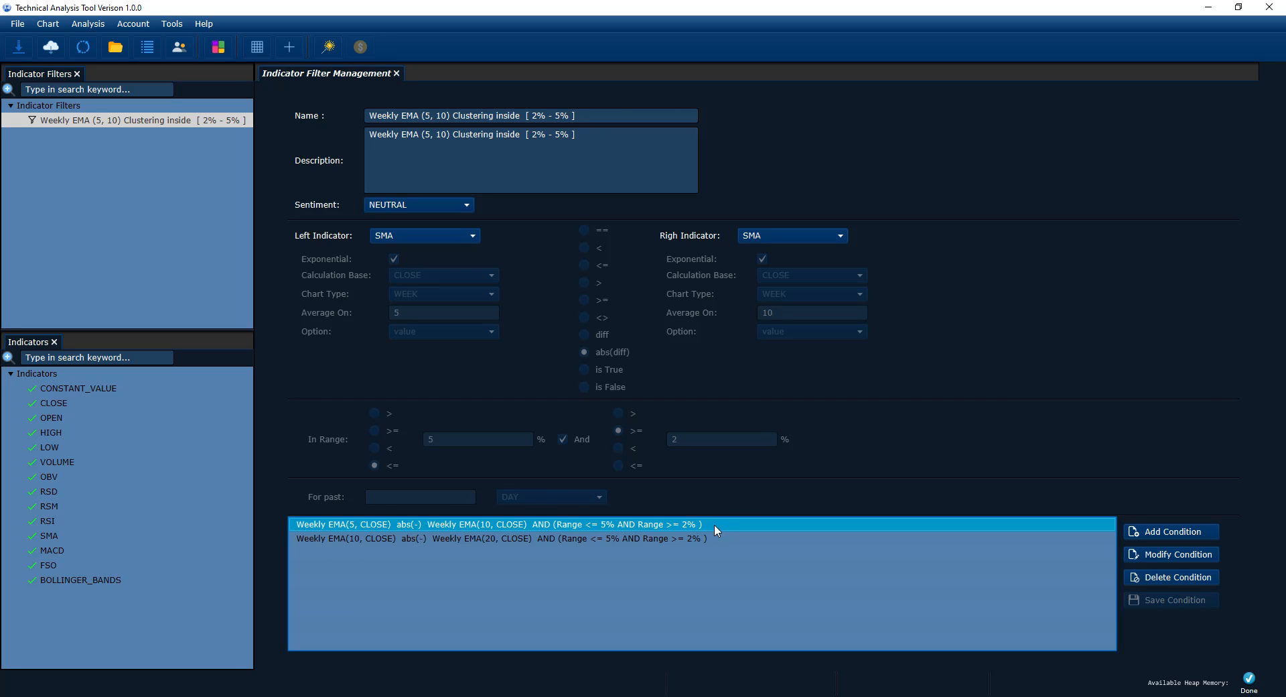
click(1175, 555)
click(665, 532)
click(1164, 555)
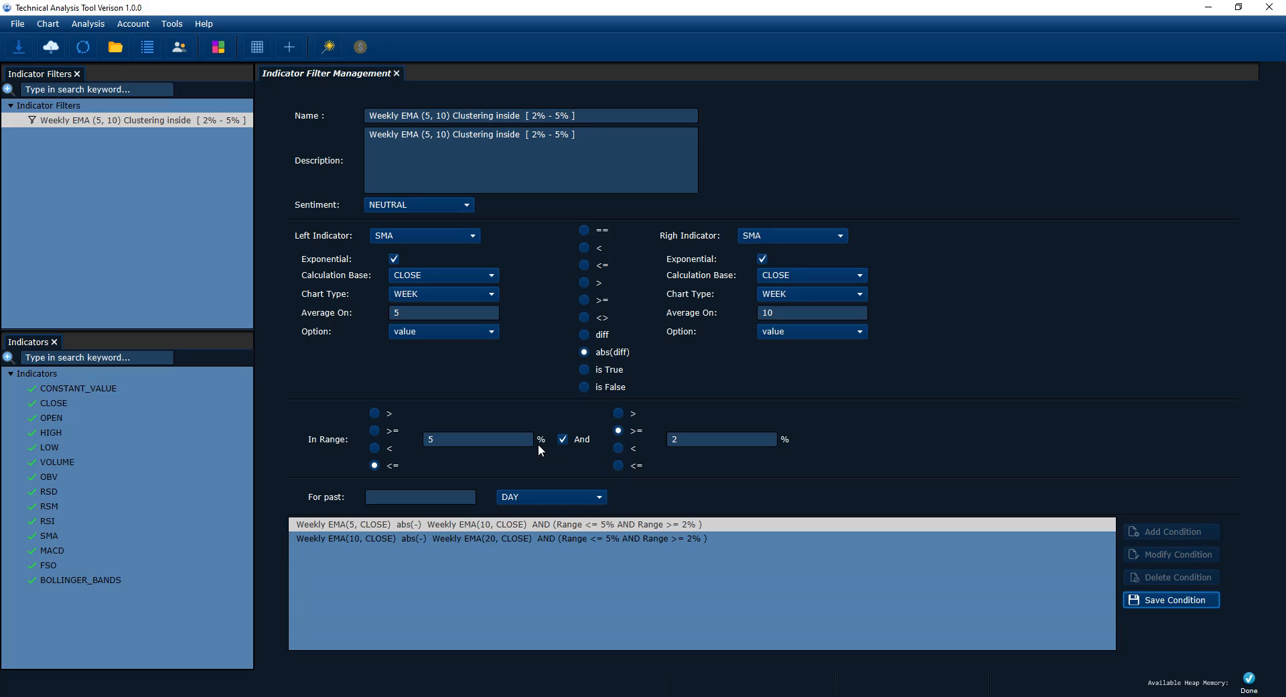
click(384, 499)
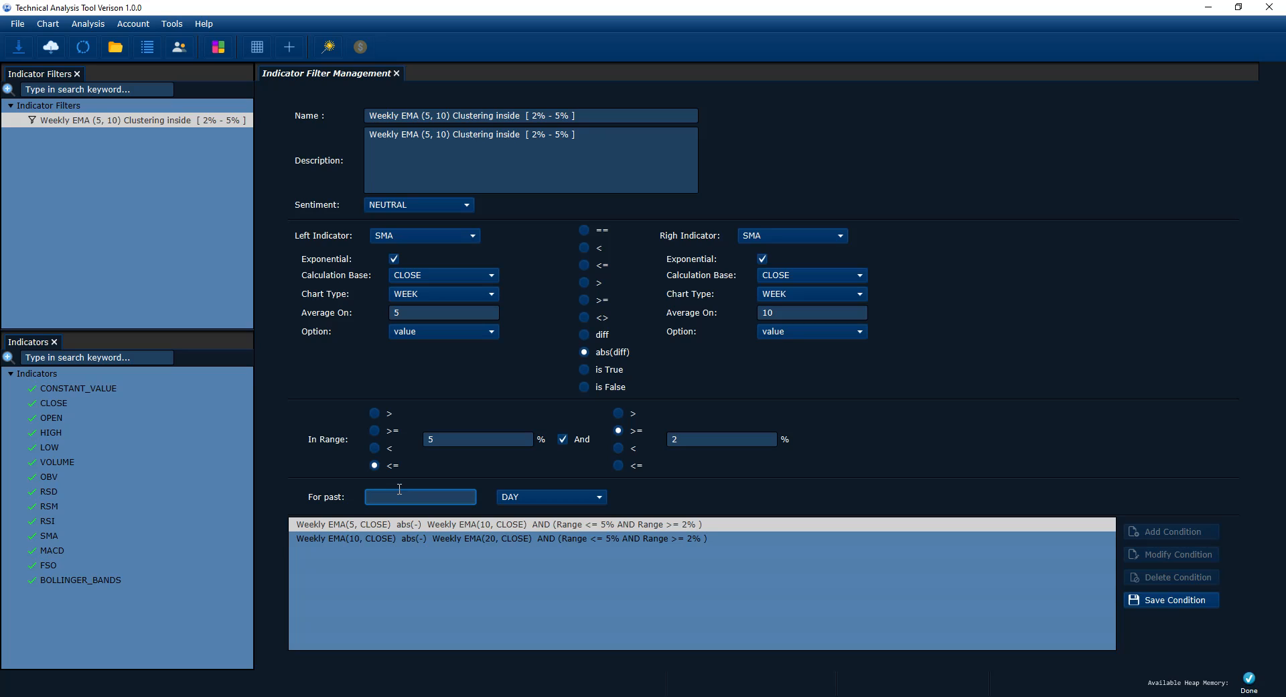
text(20)
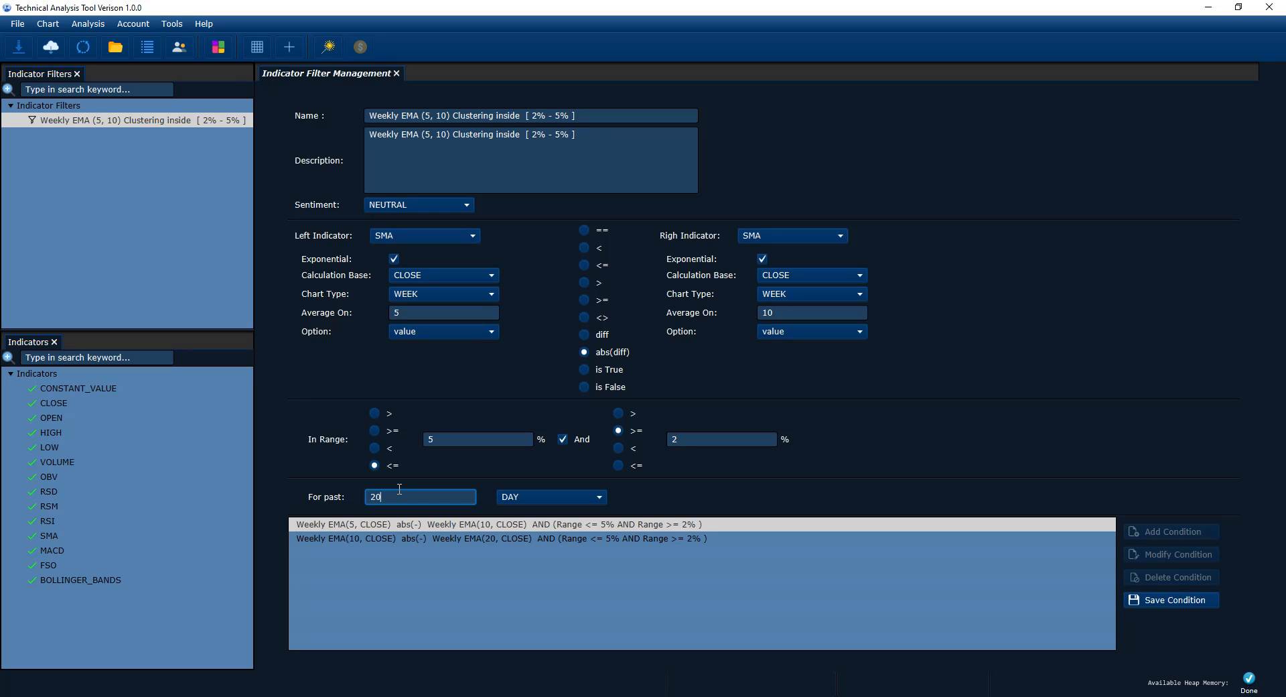
click(544, 495)
click(524, 511)
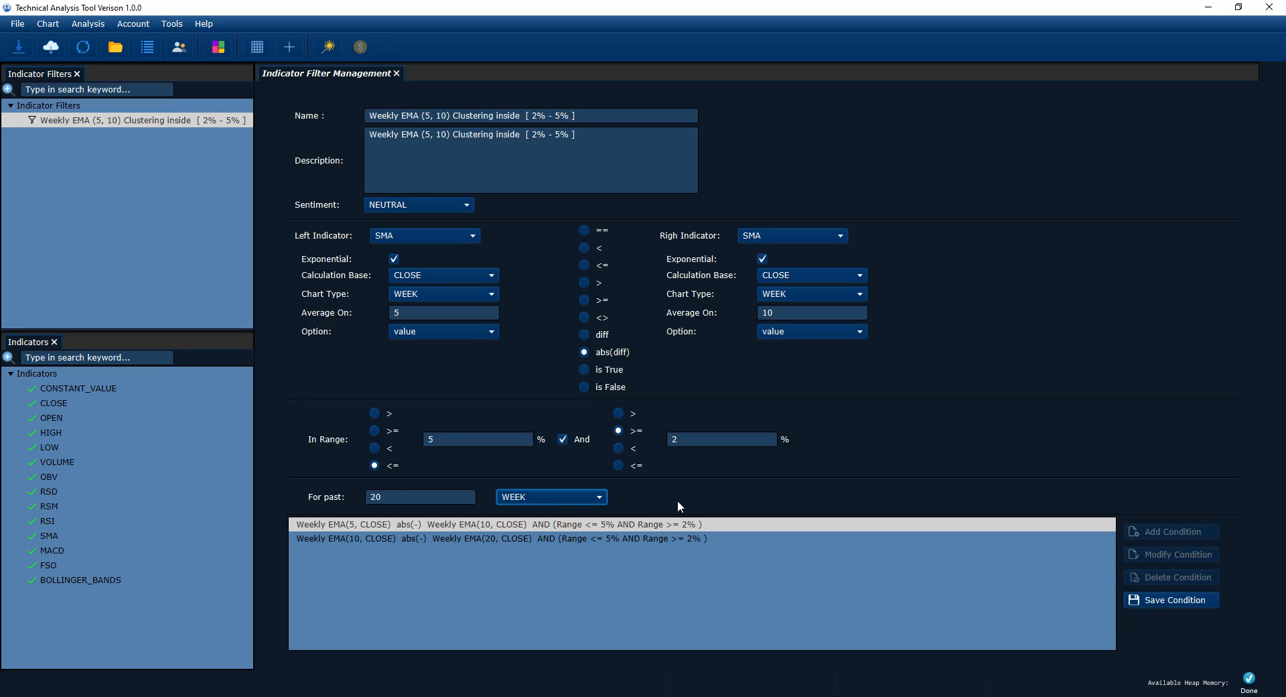
click(1184, 601)
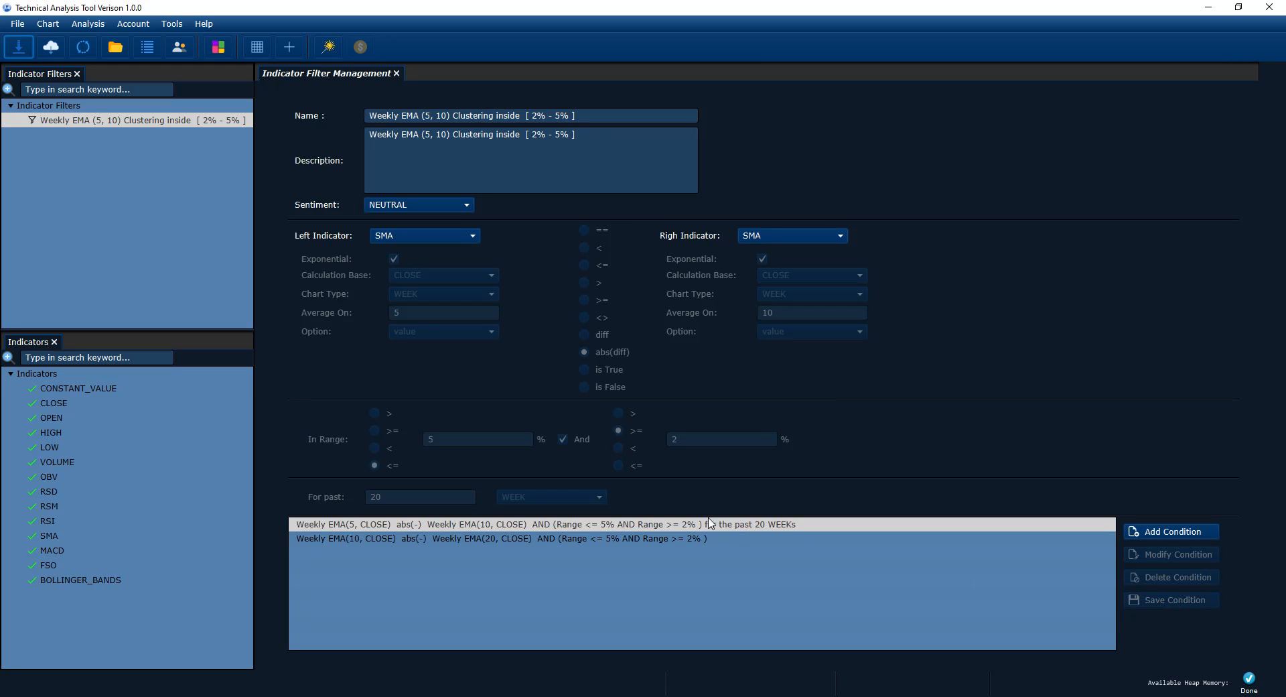
Step: Modify the weekly EMA 10 and EMA 20 condition to apply for the past 20 WEEK, and save it
click(728, 526)
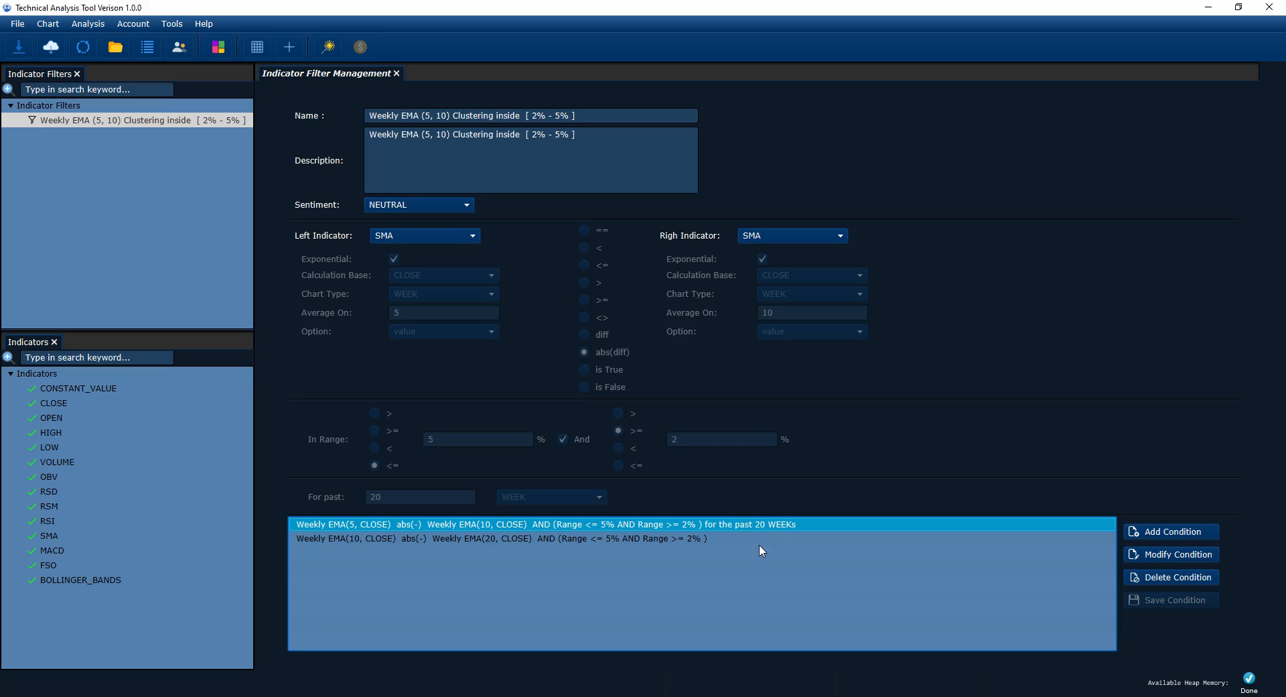
click(738, 539)
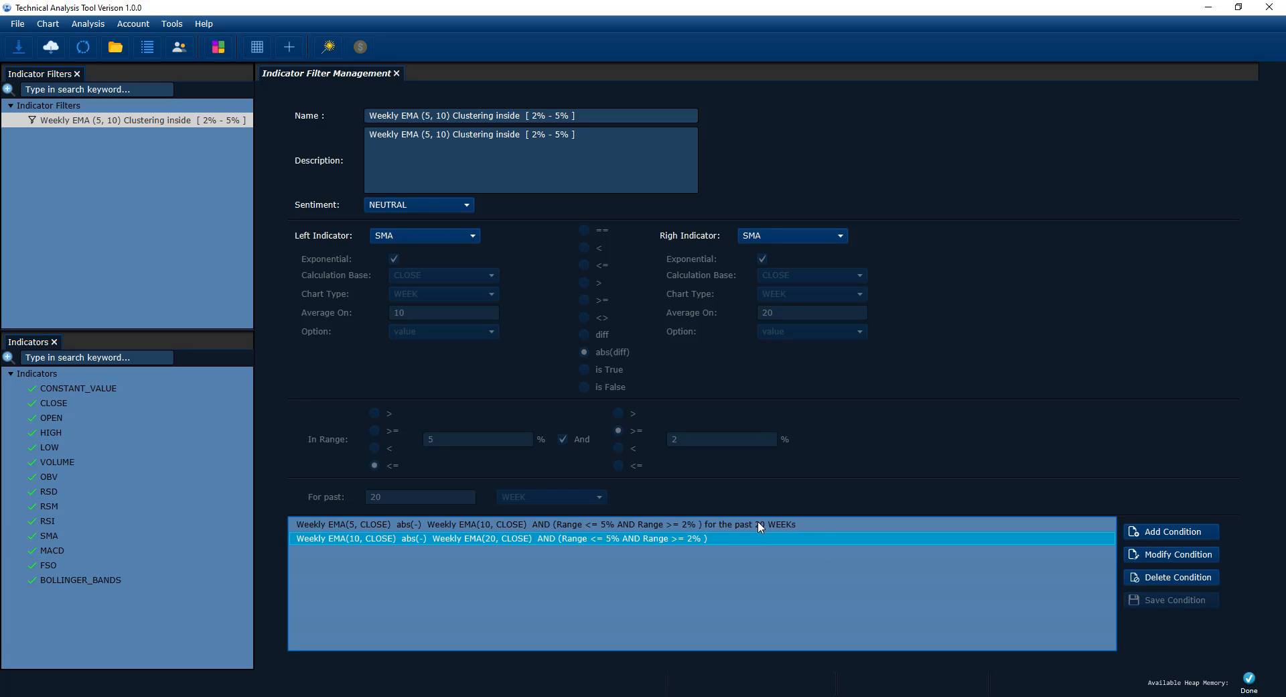
click(760, 524)
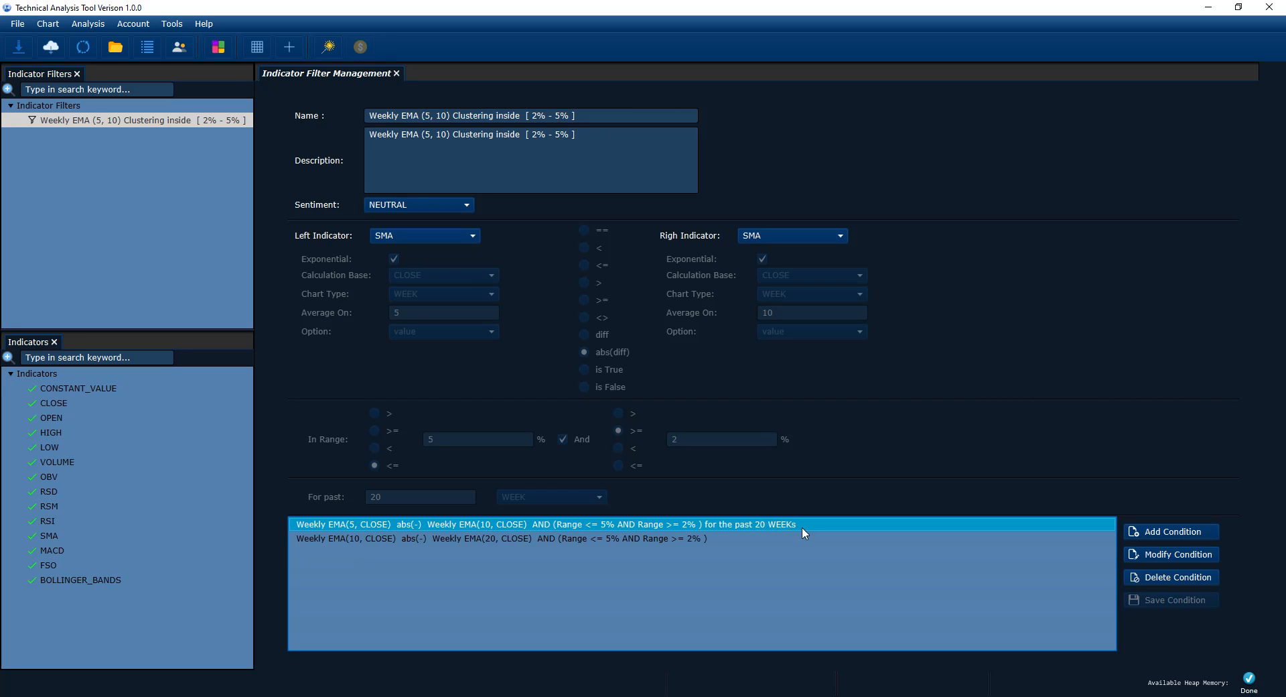
click(720, 538)
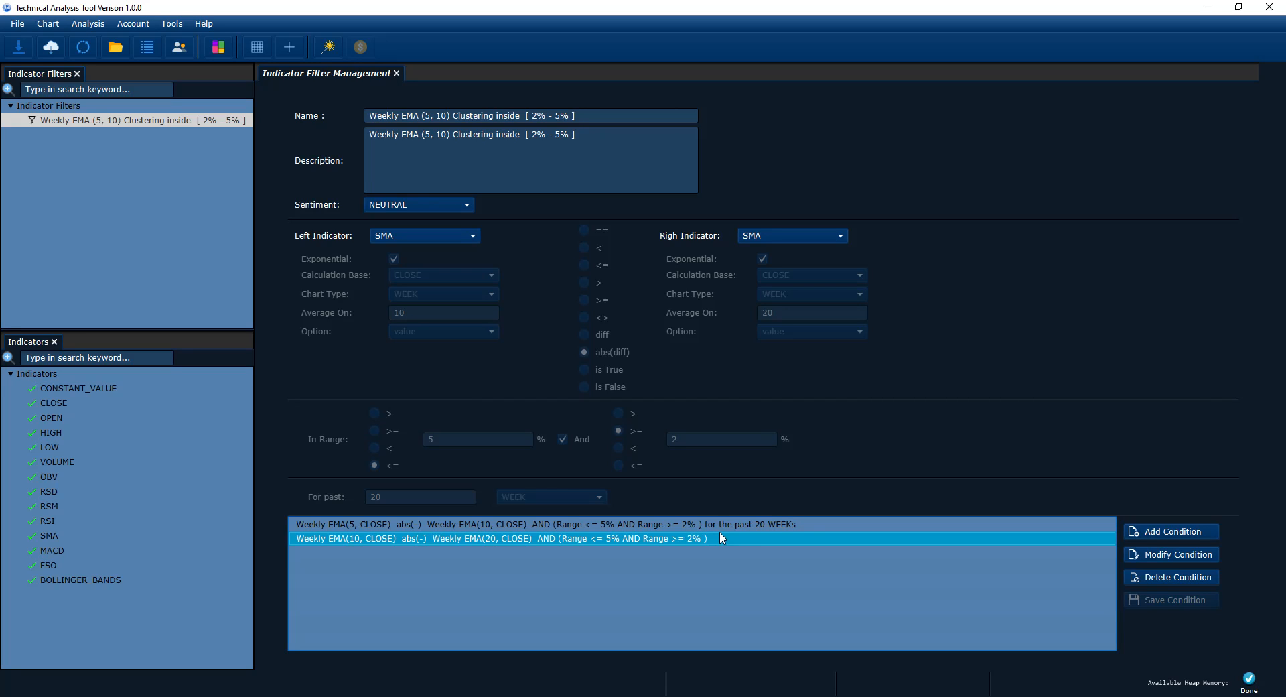
click(1159, 554)
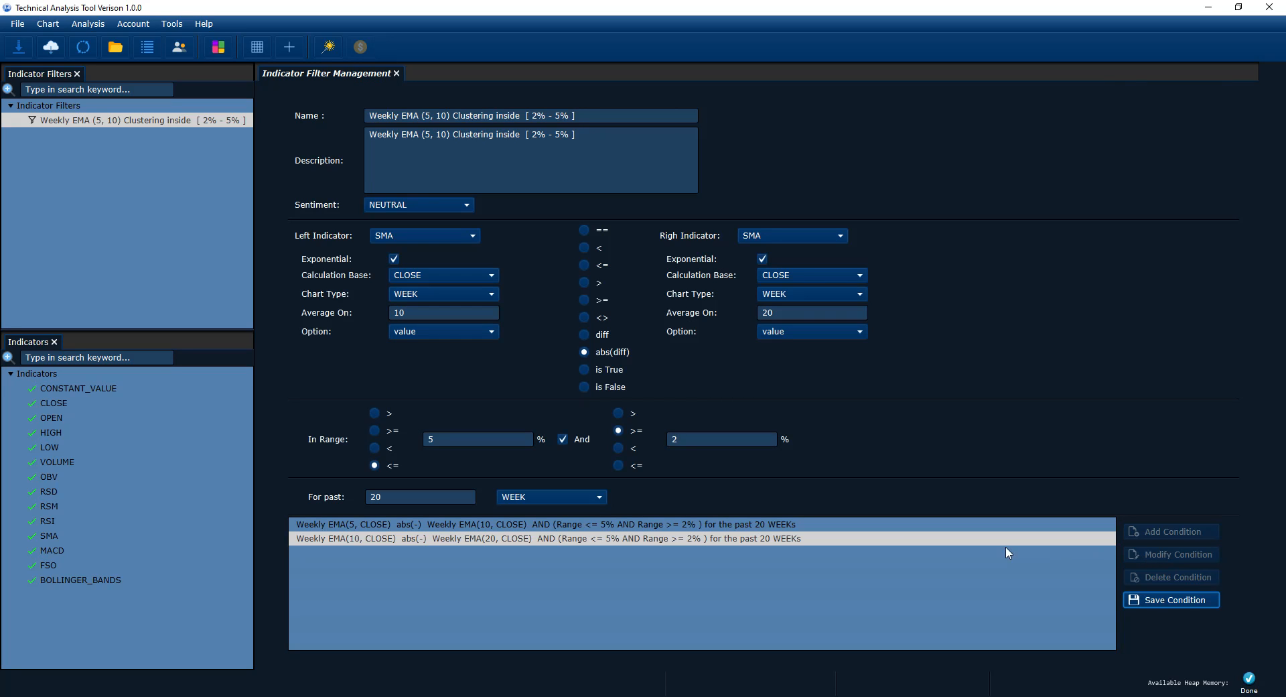
click(1171, 600)
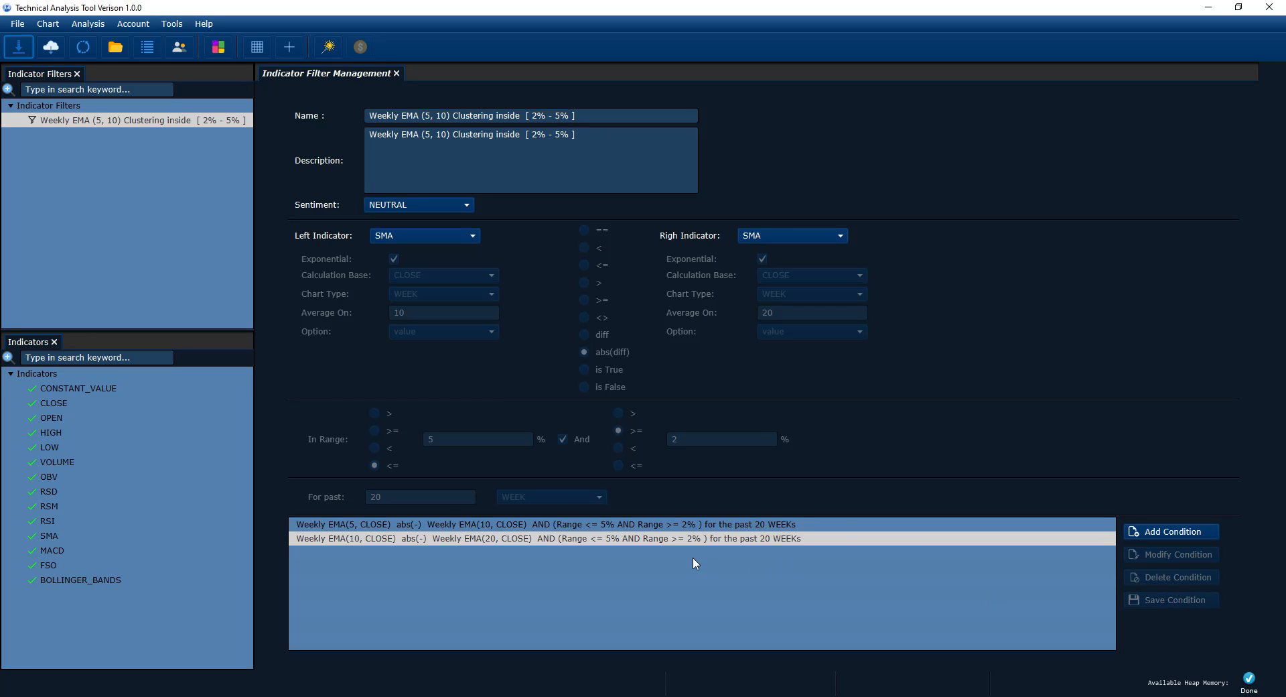
Step: Review both saved conditions with their duration, and open the EMA 10 and EMA 20 condition for modification
click(702, 526)
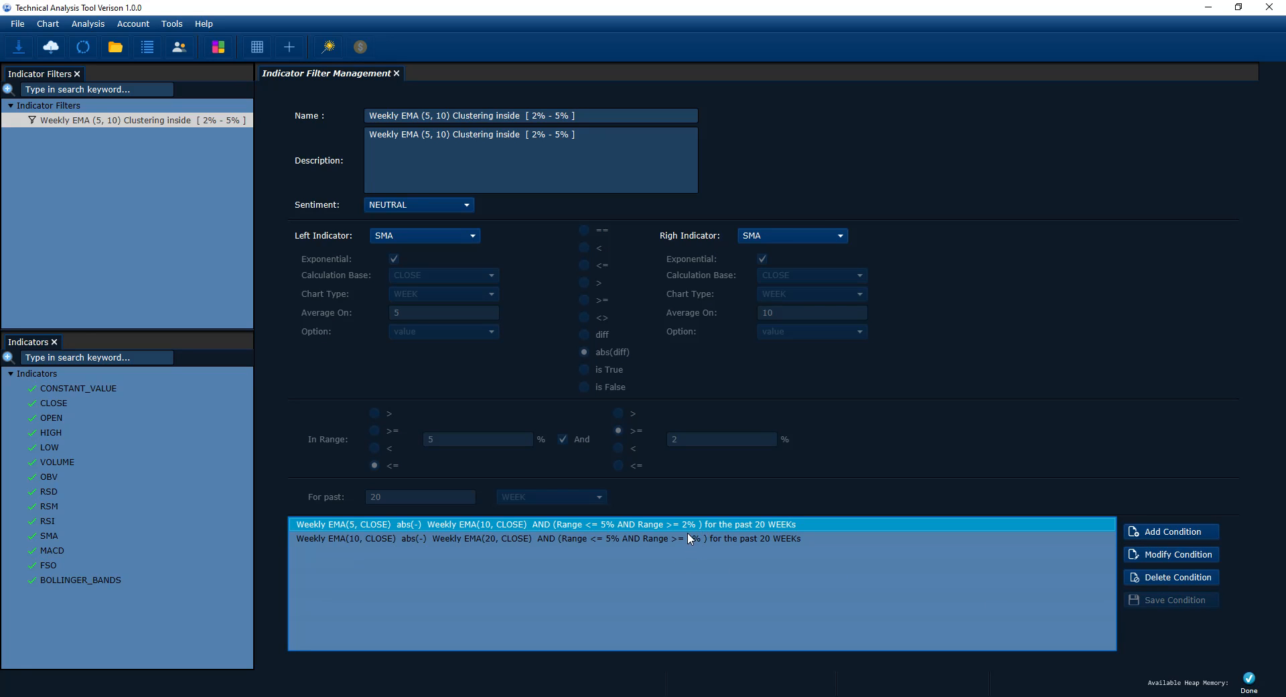
click(692, 540)
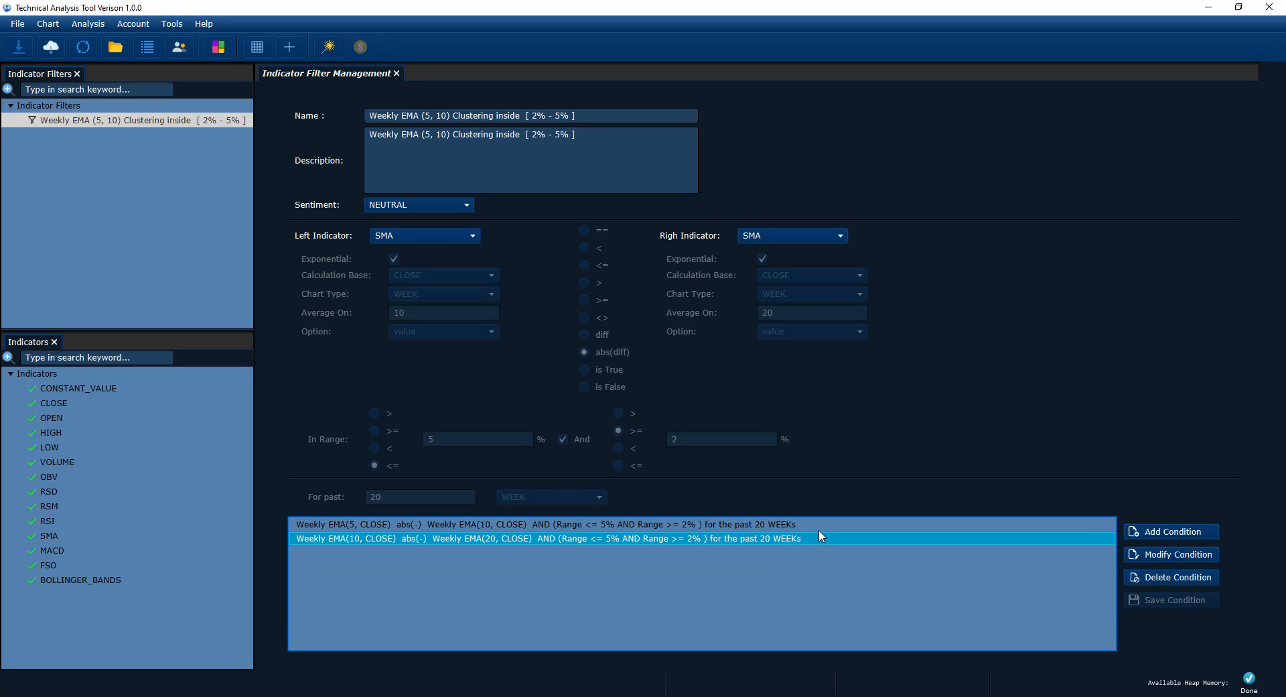
click(850, 499)
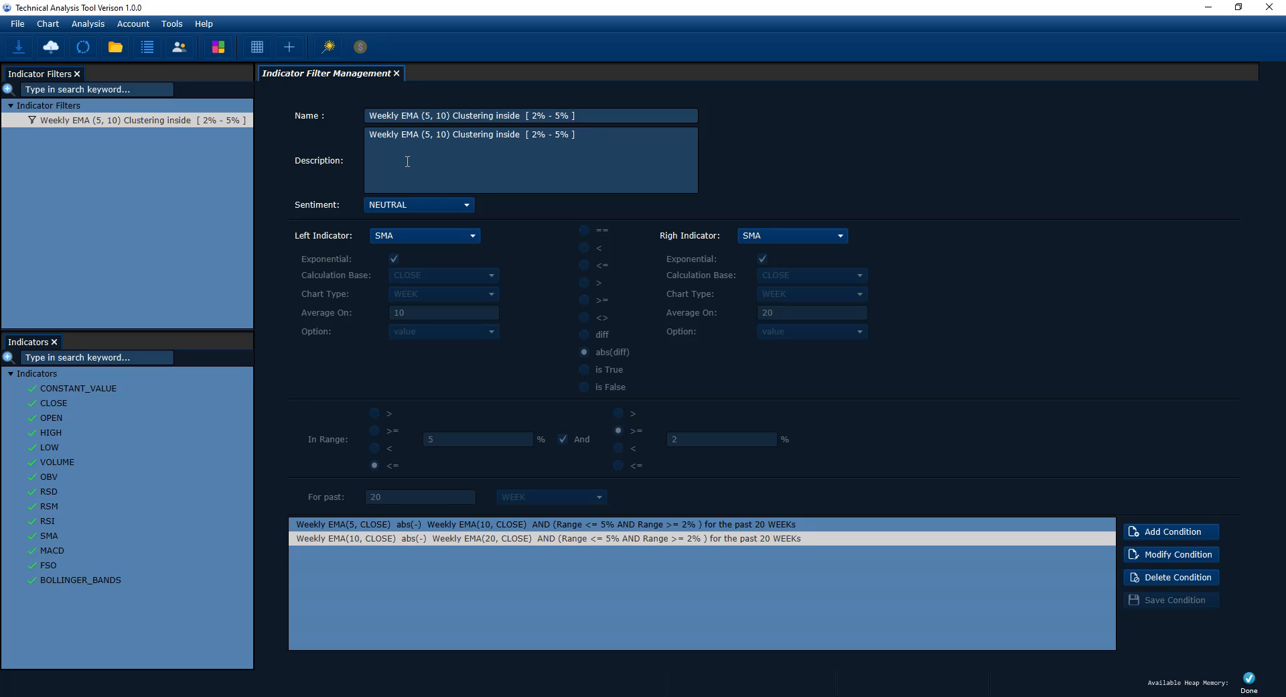
click(145, 309)
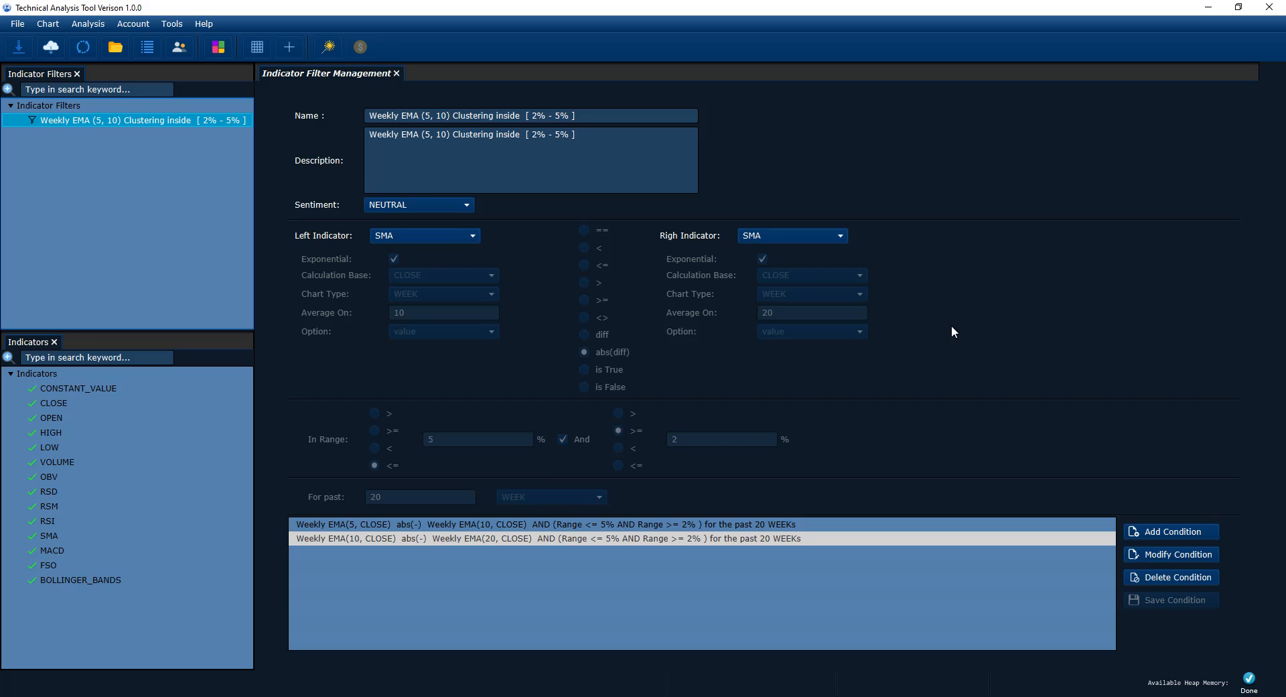
click(1146, 556)
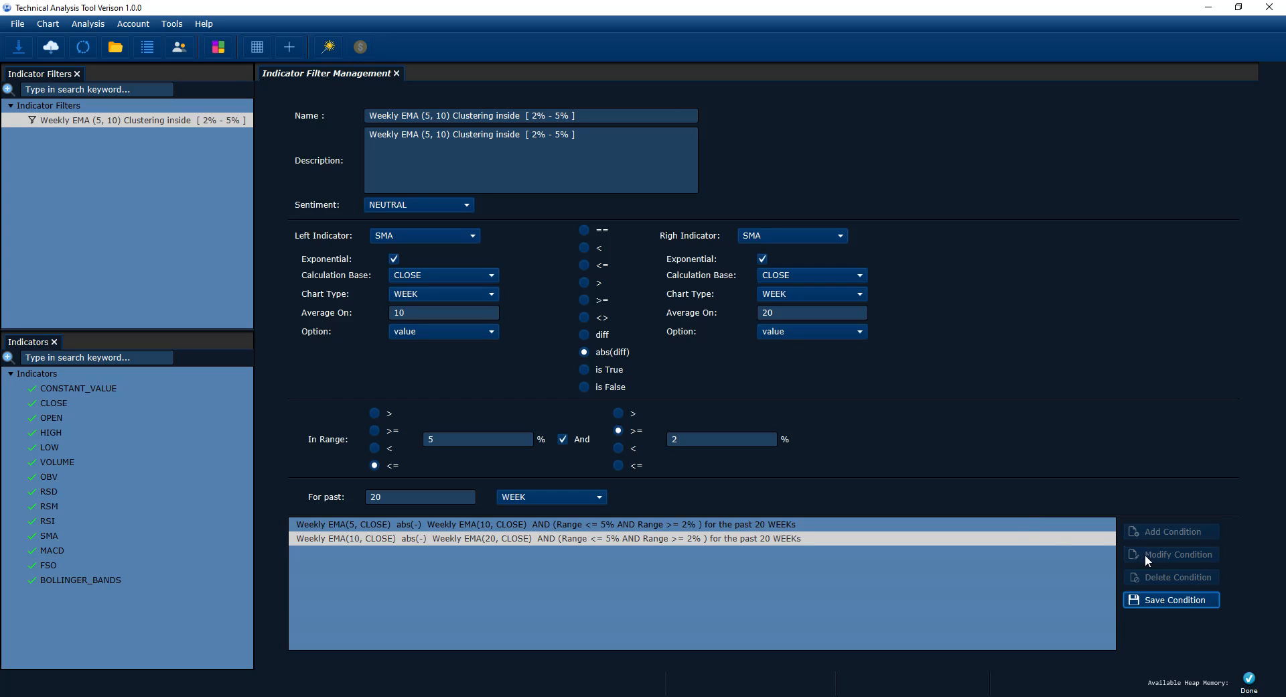
Step: Create a new indicator filter and add a condition with CLOSE as its left indicator
right_click(118, 121)
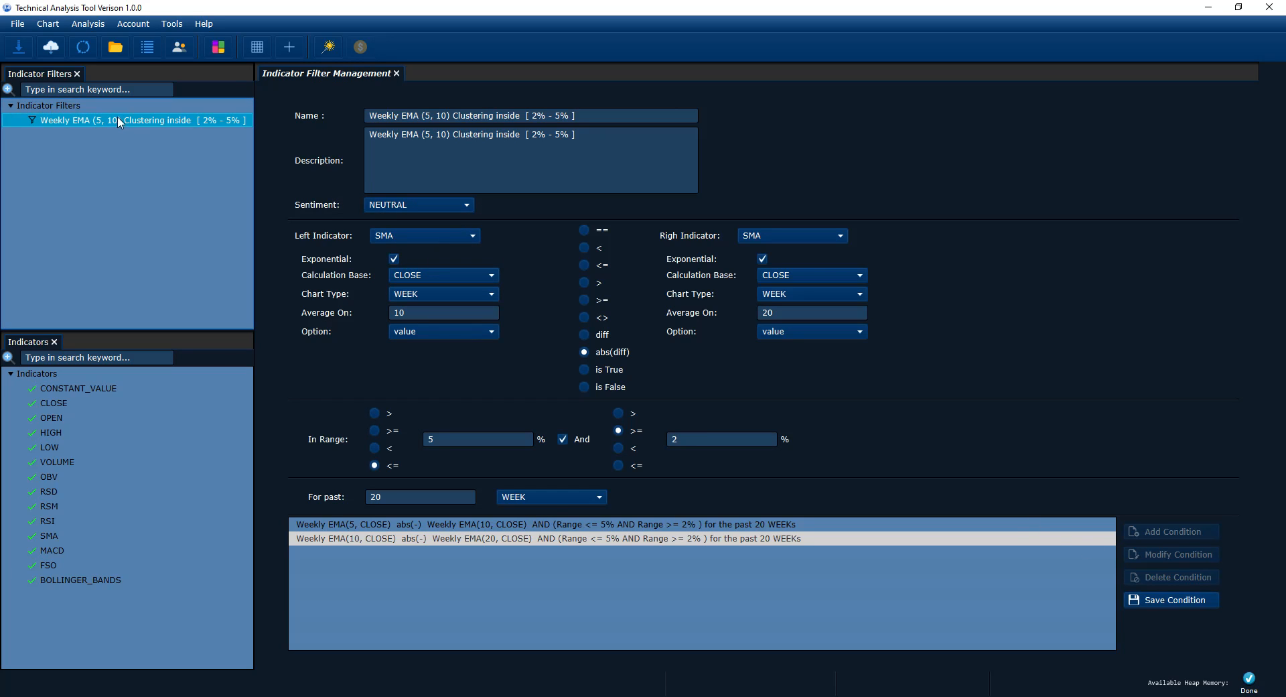
click(145, 143)
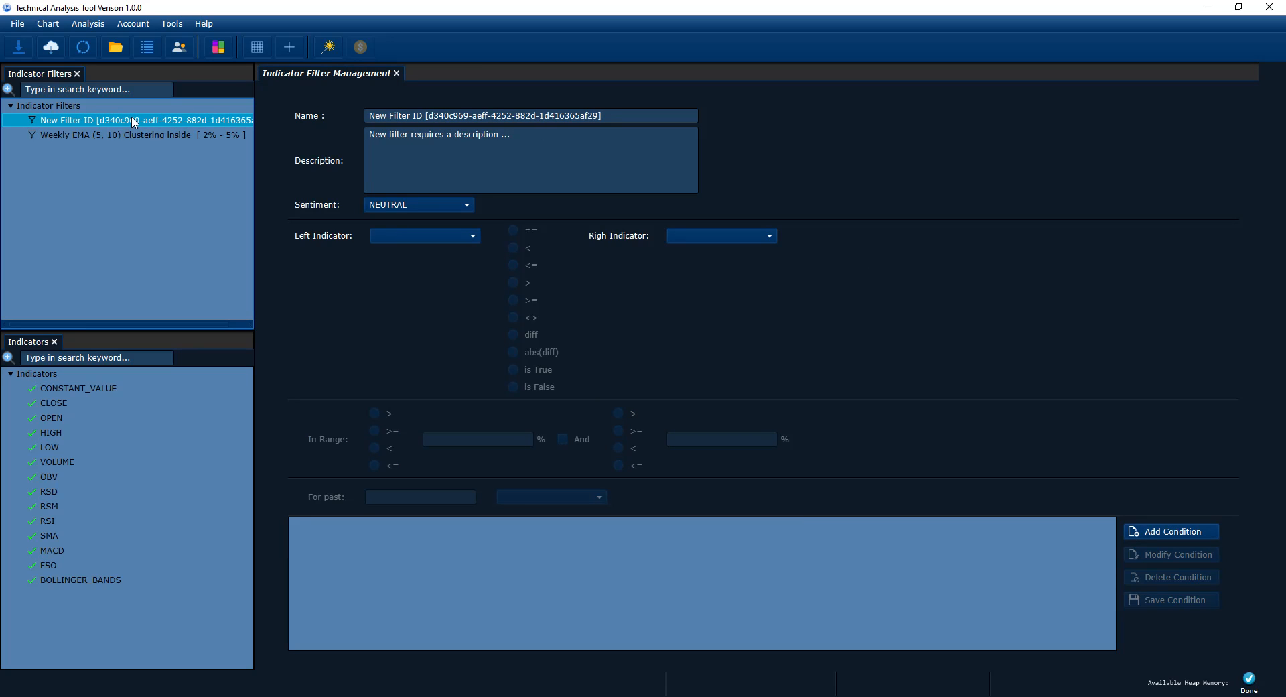
click(399, 236)
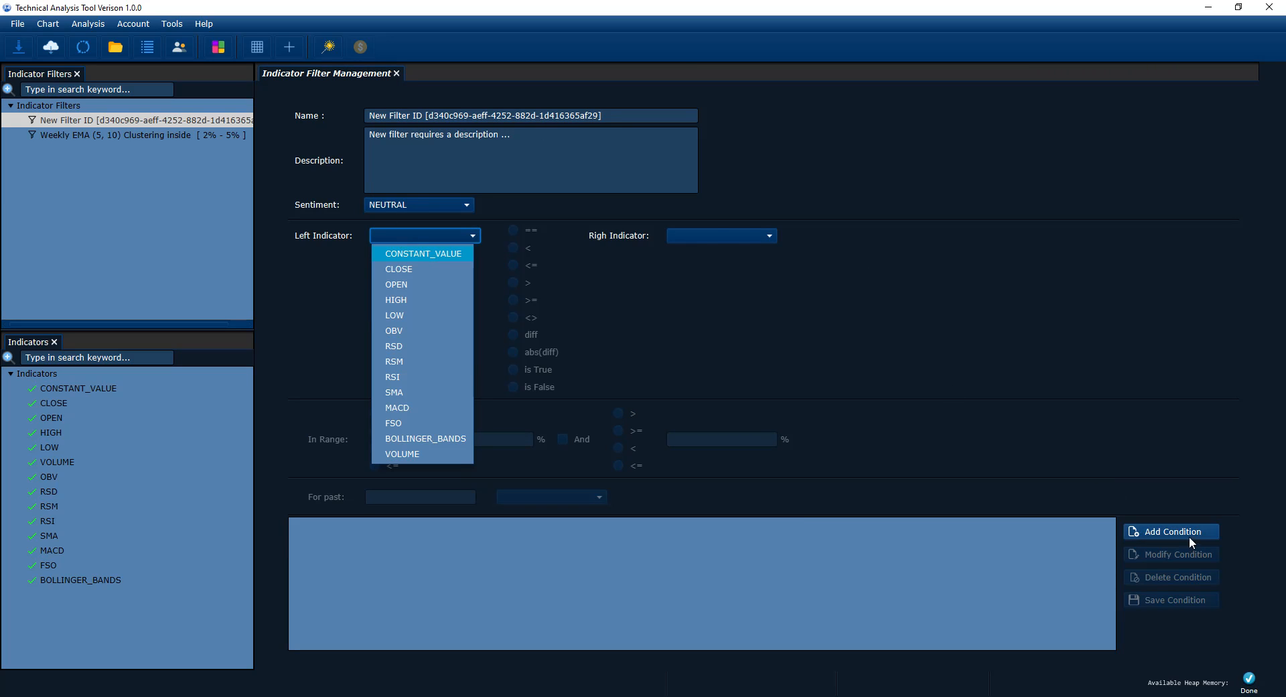
click(1188, 536)
click(399, 231)
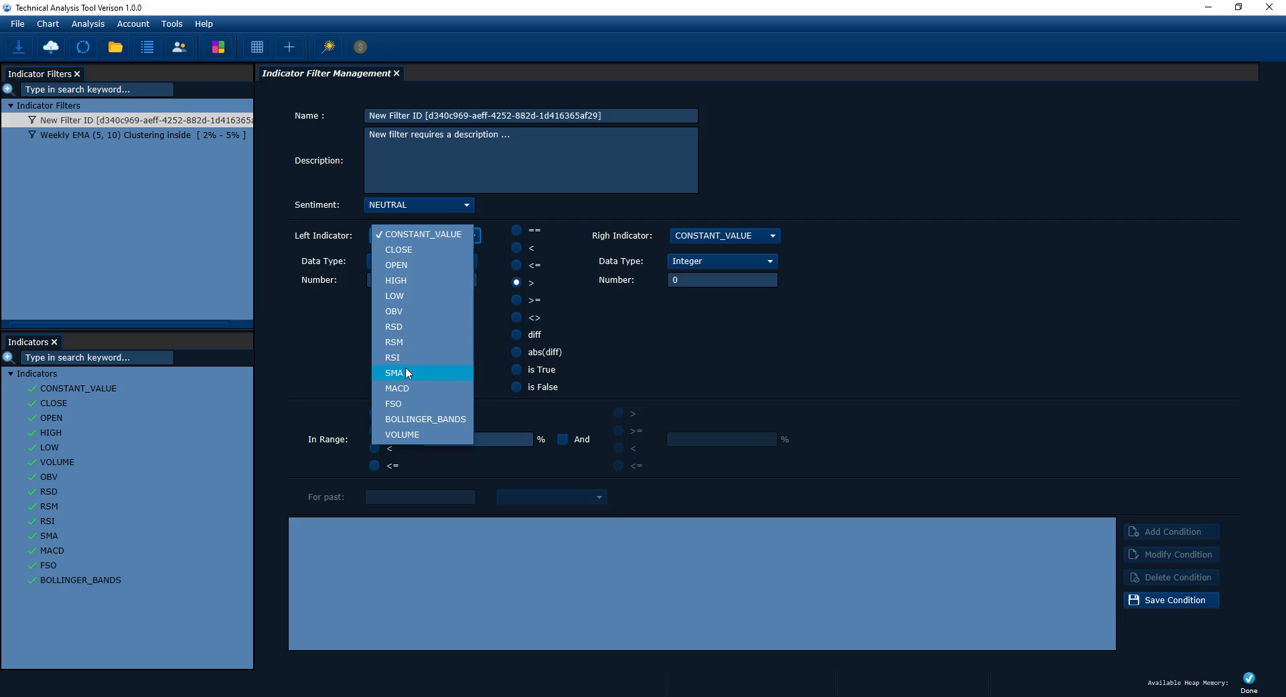
click(421, 249)
Step: Examine the chart type setting and the list of option functions available for the CLOSE indicator
click(404, 260)
click(406, 264)
click(407, 264)
click(407, 267)
click(409, 284)
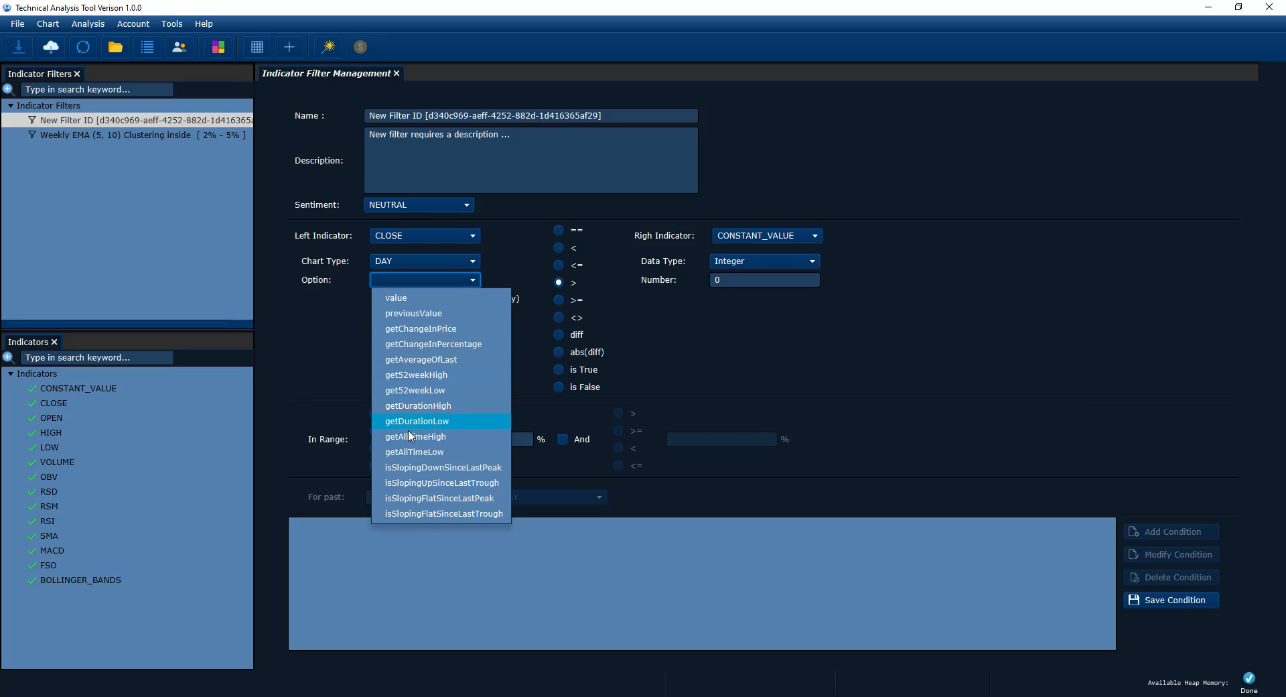
click(826, 391)
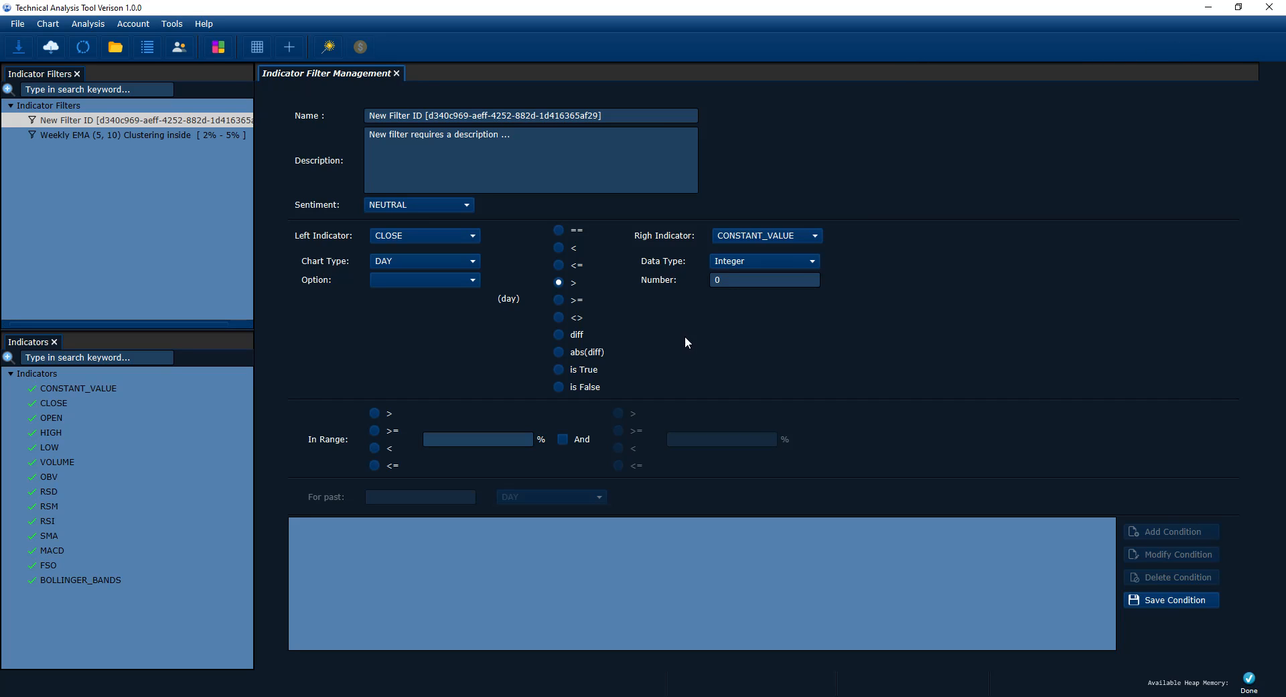
Step: Switch to the Chrome window with the Indicator Filter Function Documentation and show it full screen
click(574, 696)
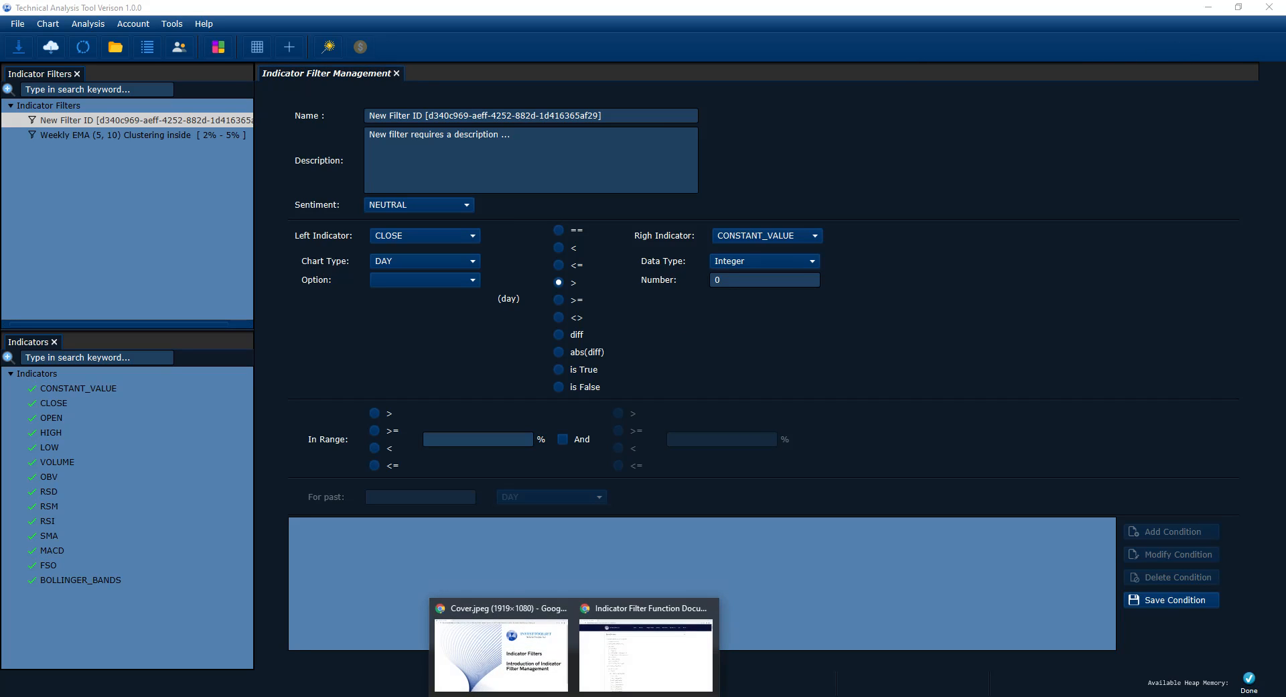
click(905, 410)
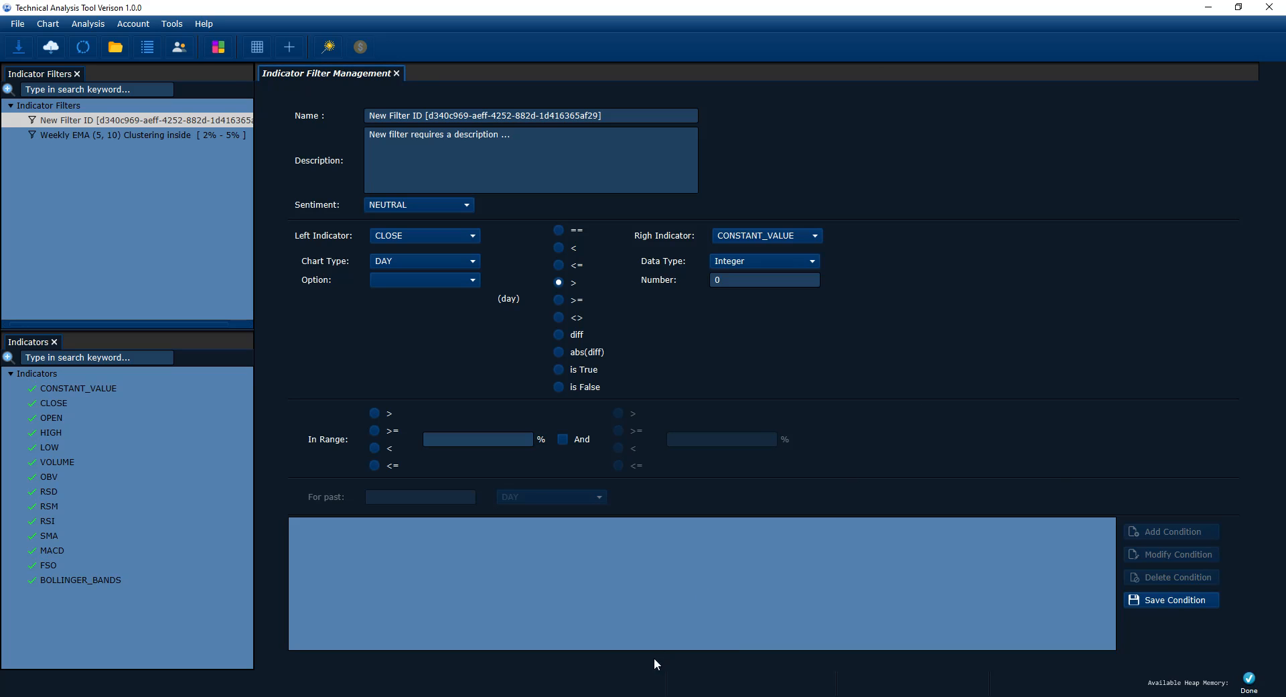
click(574, 696)
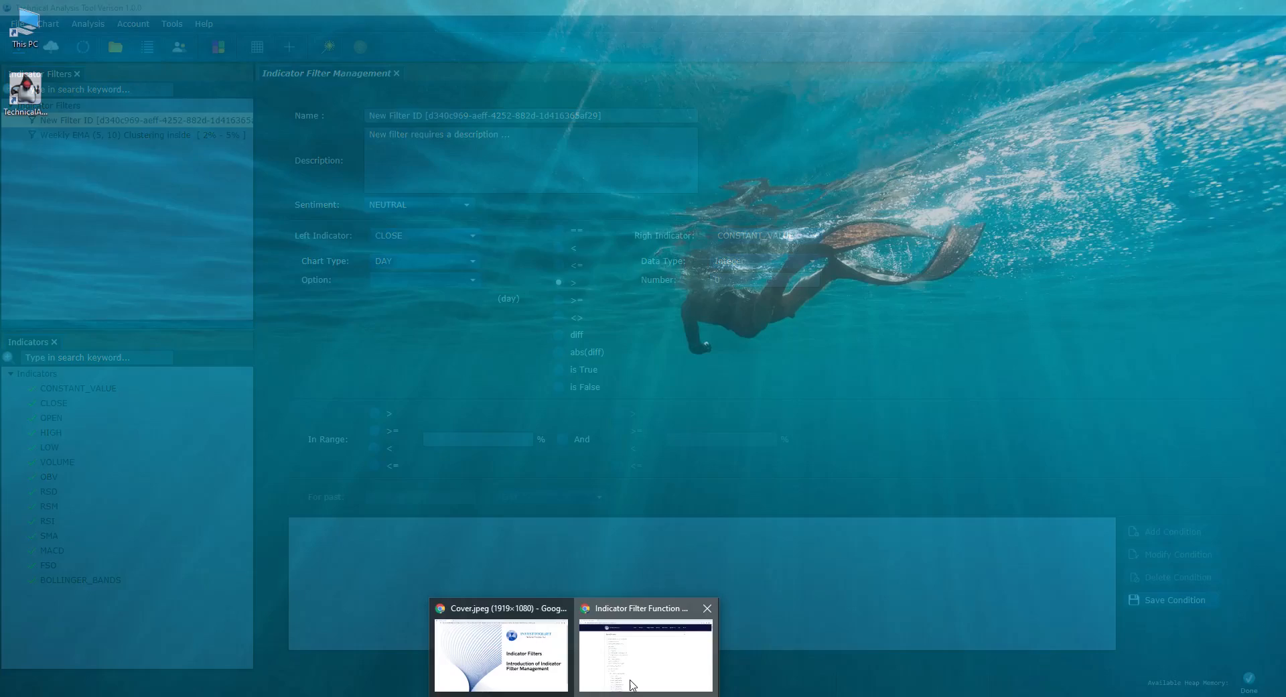
click(631, 682)
click(575, 696)
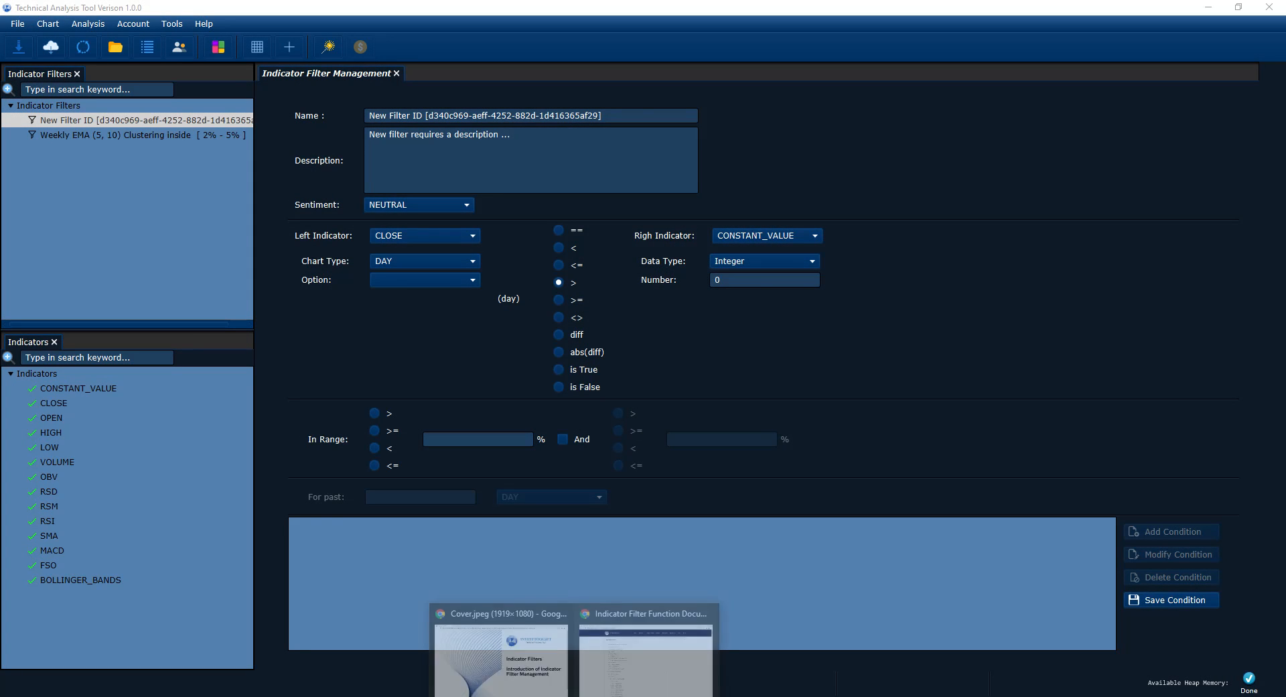
click(624, 674)
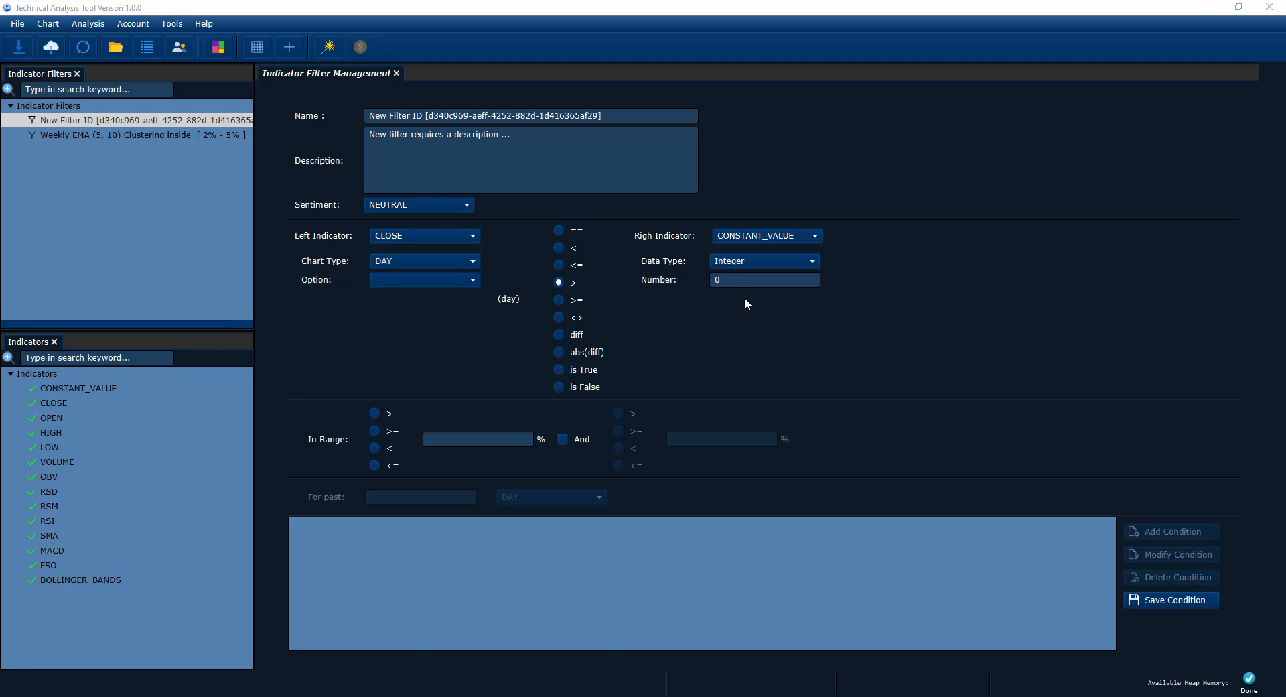
drag(1285, 166, 637, 216)
double_click(637, 215)
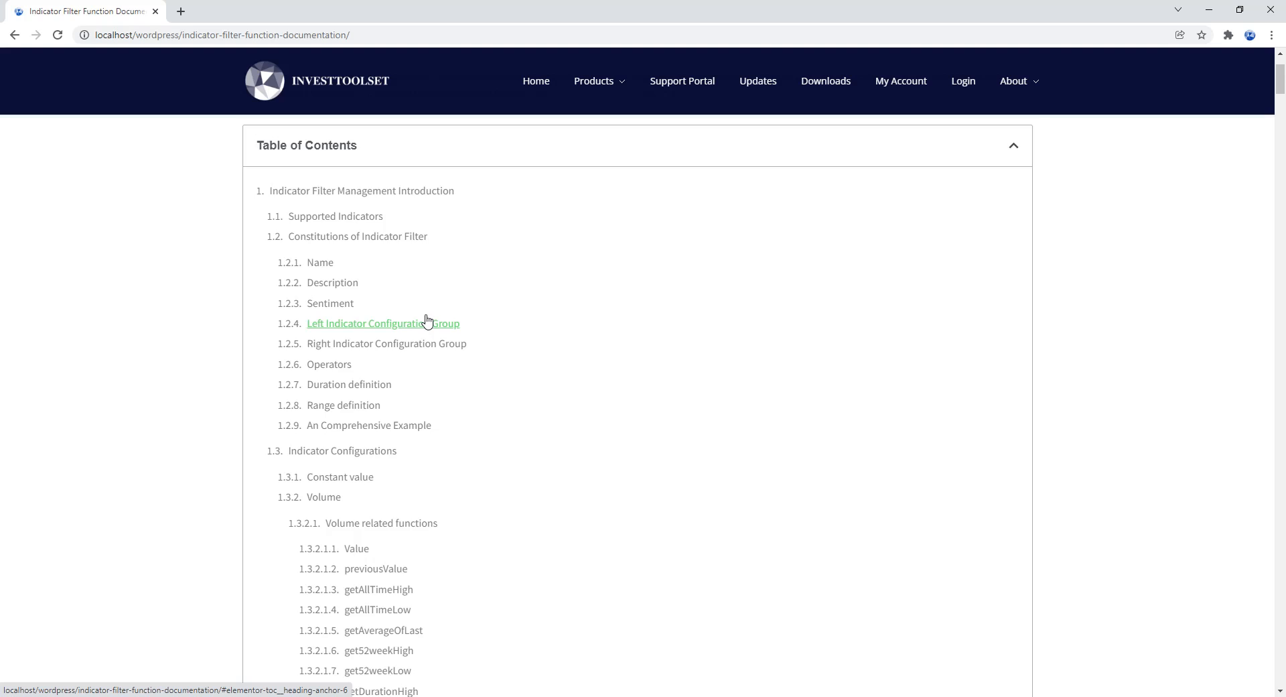
Step: Skim the documentation's table of contents from the introduction down to the moving average functions, and return to its start
scroll(426, 320, down, 4)
scroll(426, 321, up, 6)
scroll(426, 320, down, 4)
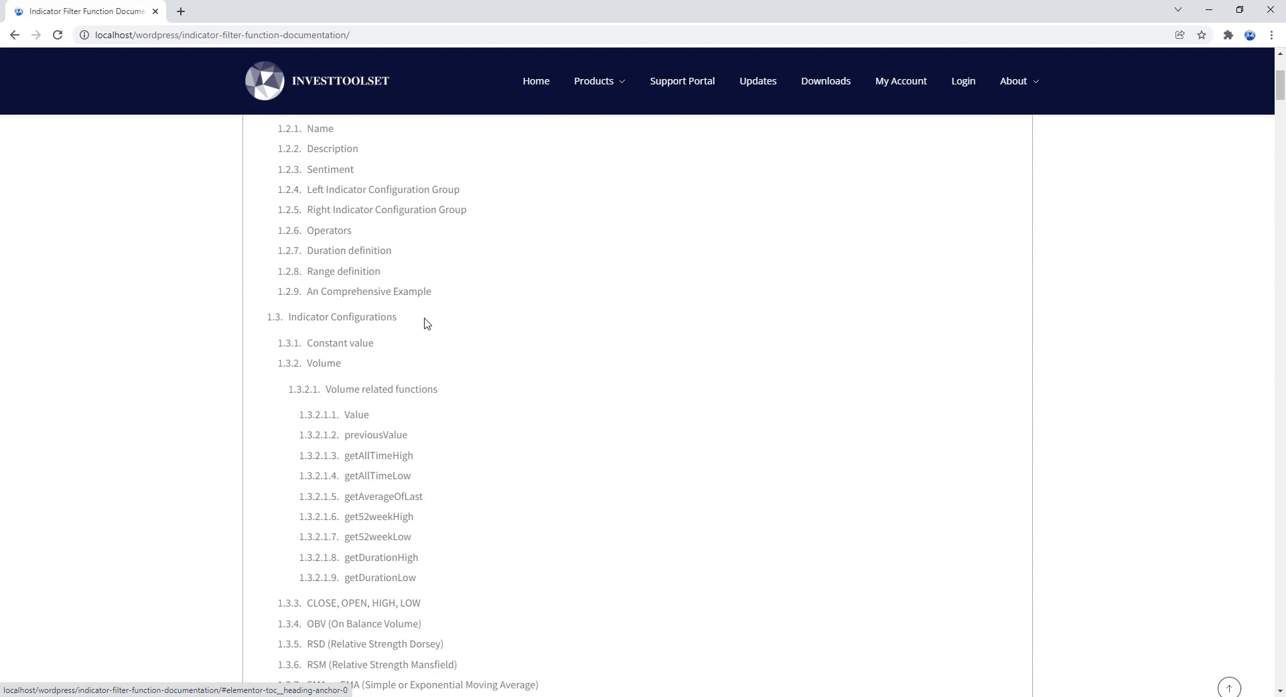
scroll(426, 324, up, 3)
scroll(426, 324, down, 9)
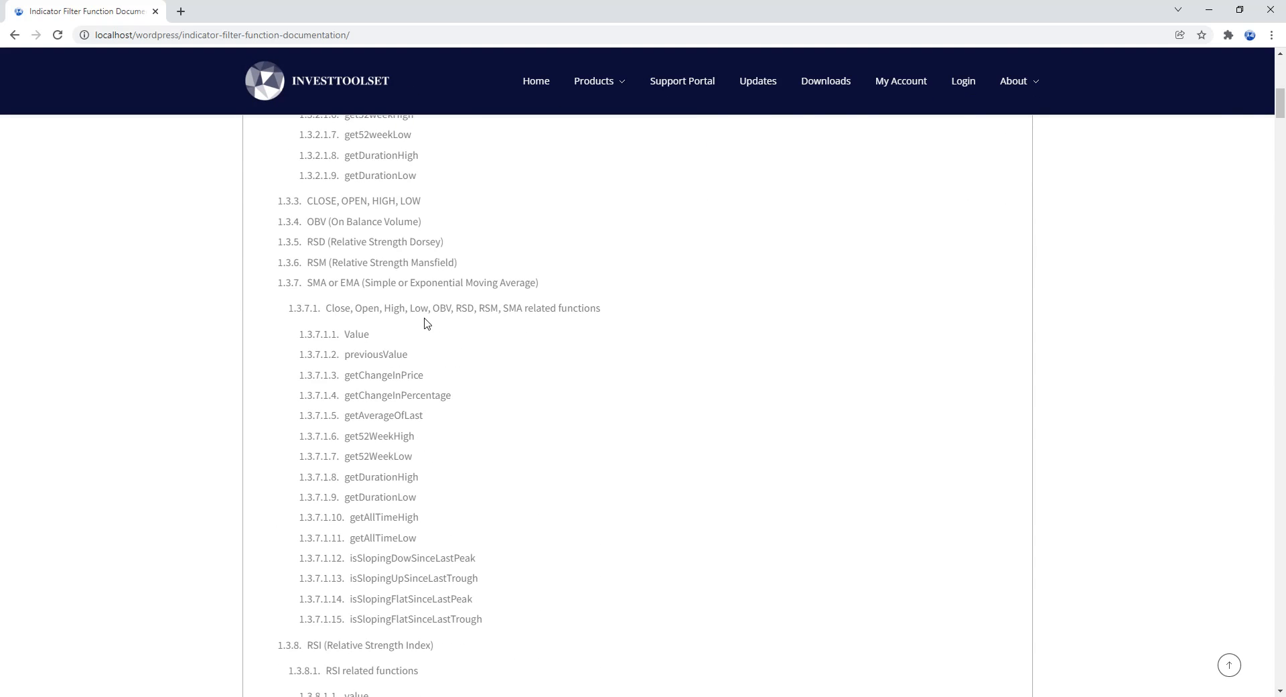
scroll(426, 324, up, 9)
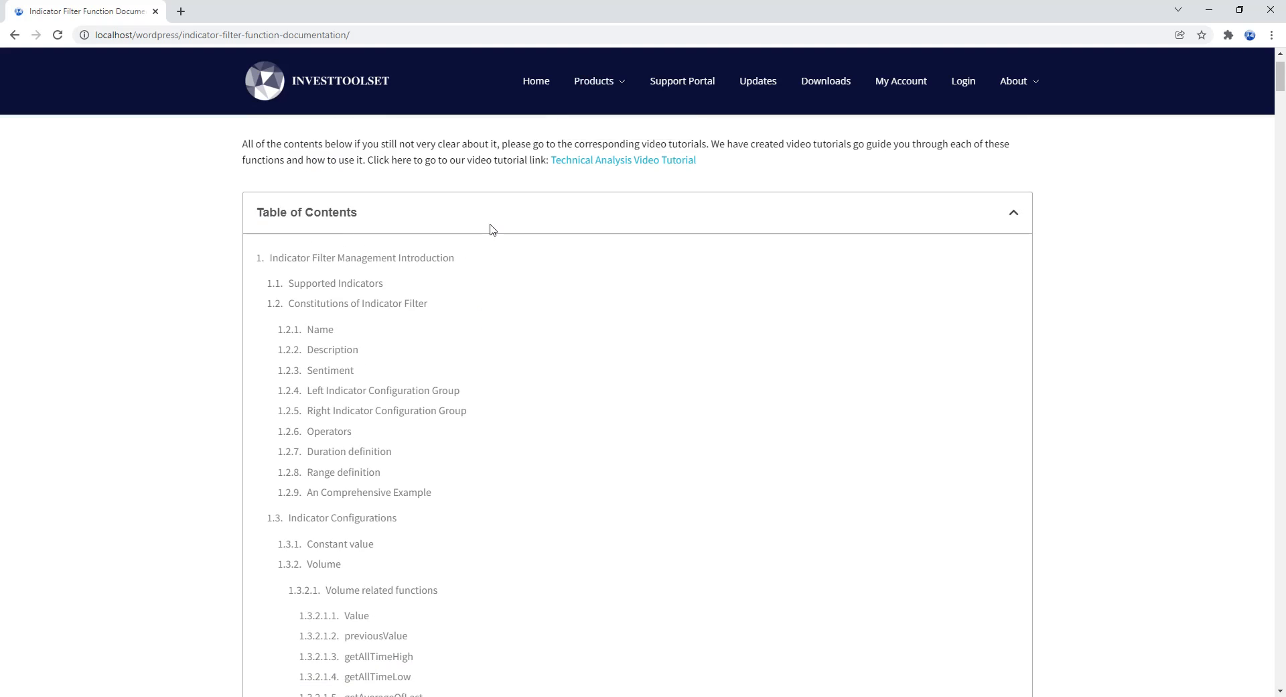
Step: Open the Indicator Filter Function Documentation page listed under the Technical Analysis Tool product on the website
scroll(493, 230, up, 1)
mouse_move(589, 100)
mouse_move(600, 129)
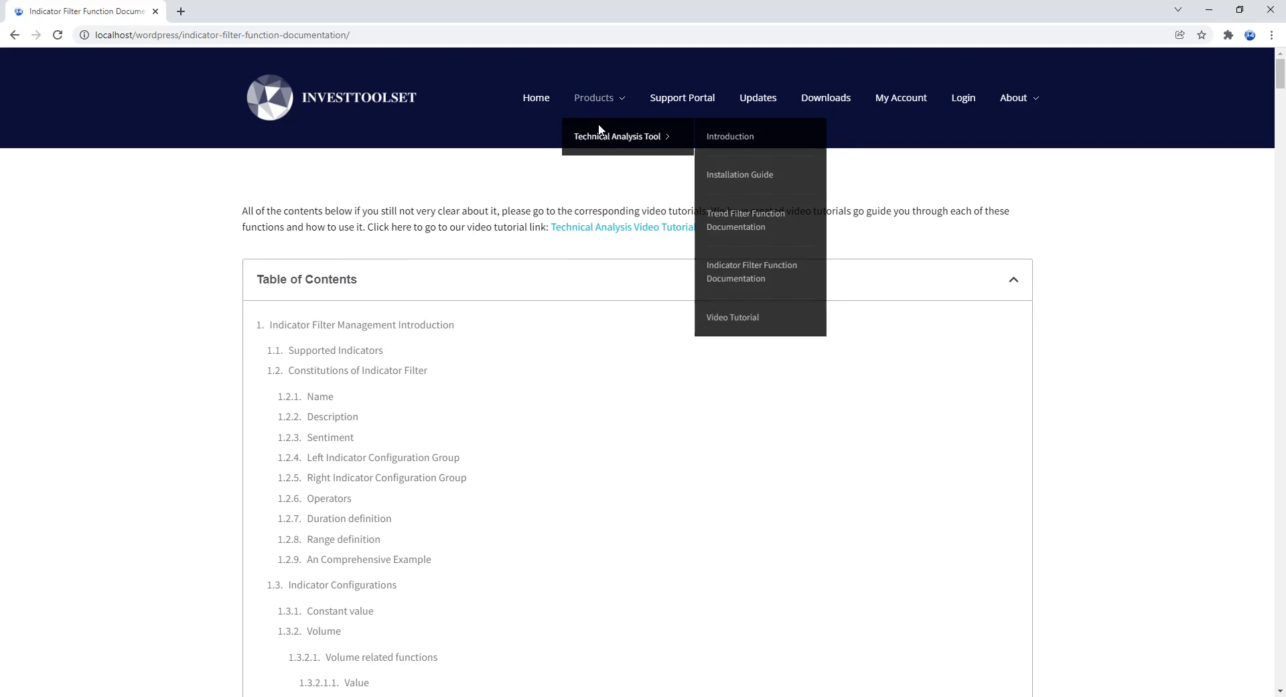
click(743, 274)
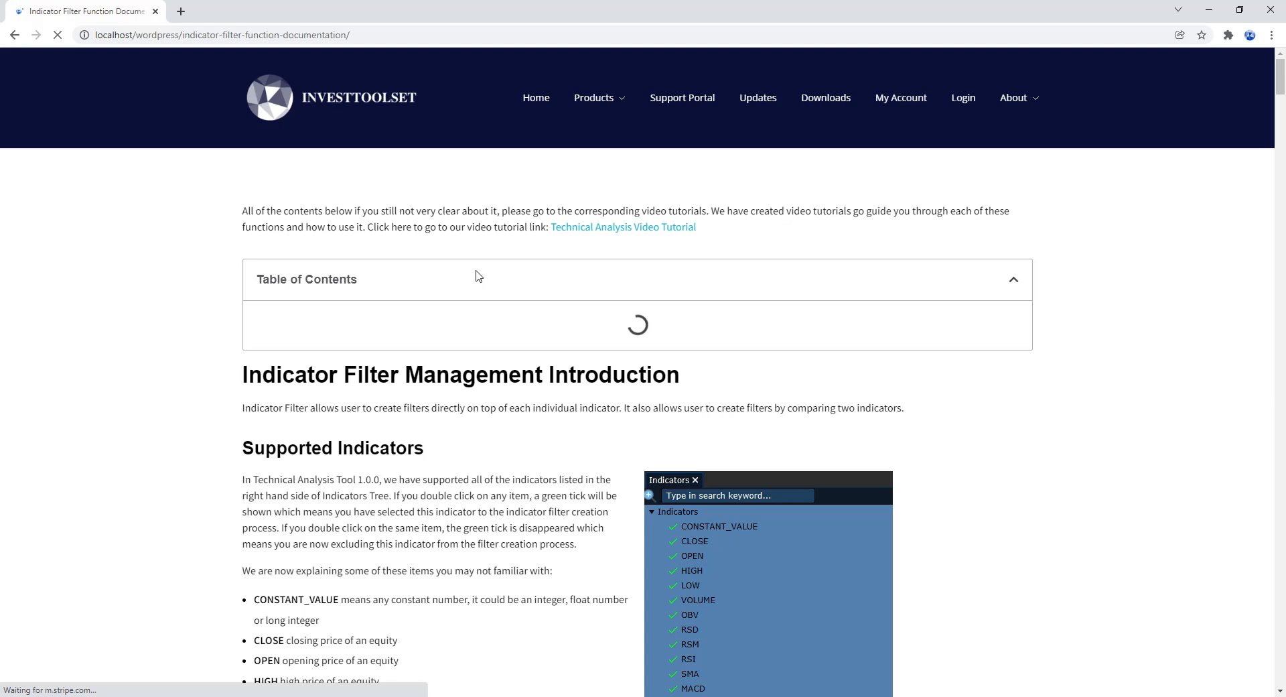
Step: Skim the reloaded page's contents list, Supported Indicators and Constitutions of Indicator Filter sections, and return to the page start
scroll(742, 341, down, 10)
scroll(745, 358, down, 15)
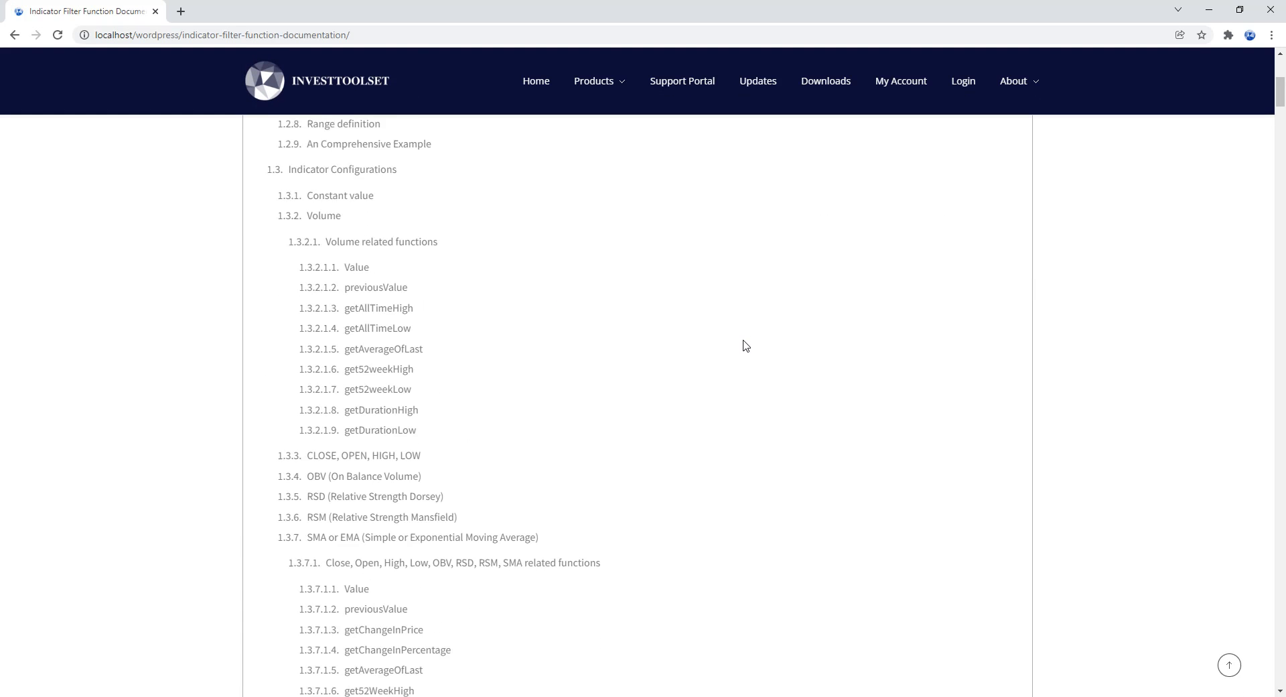
scroll(748, 334, down, 5)
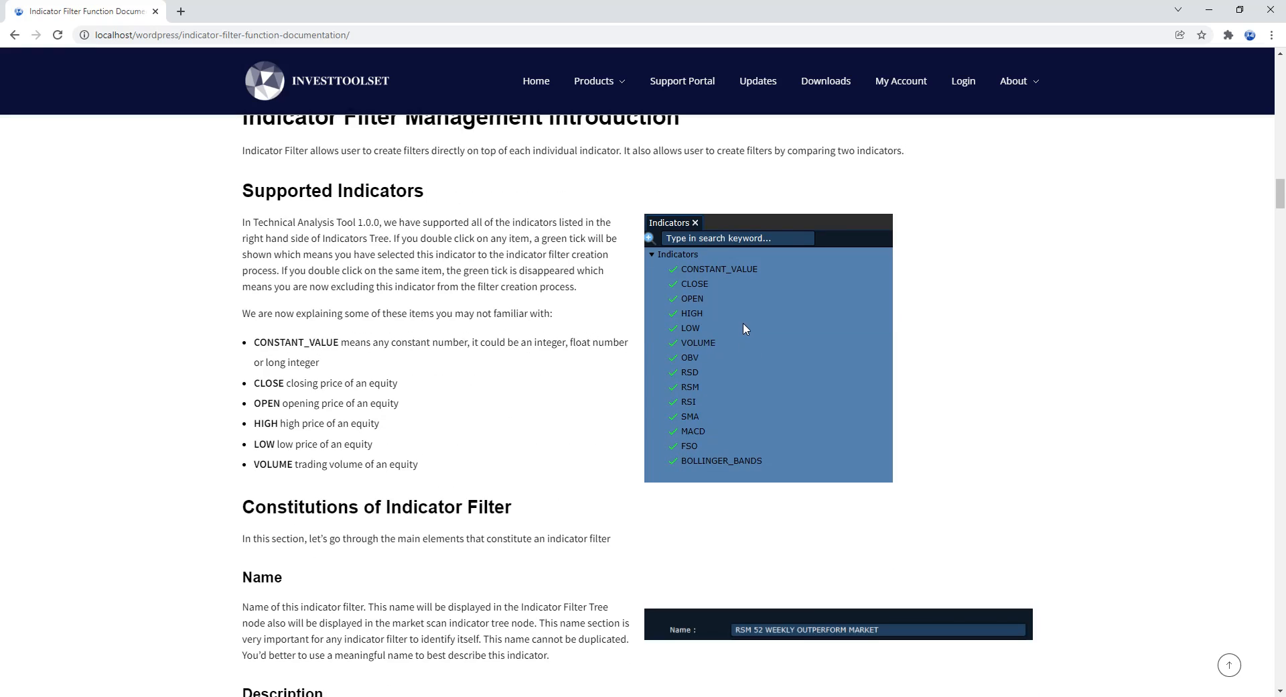
scroll(742, 323, down, 5)
scroll(743, 321, up, 3)
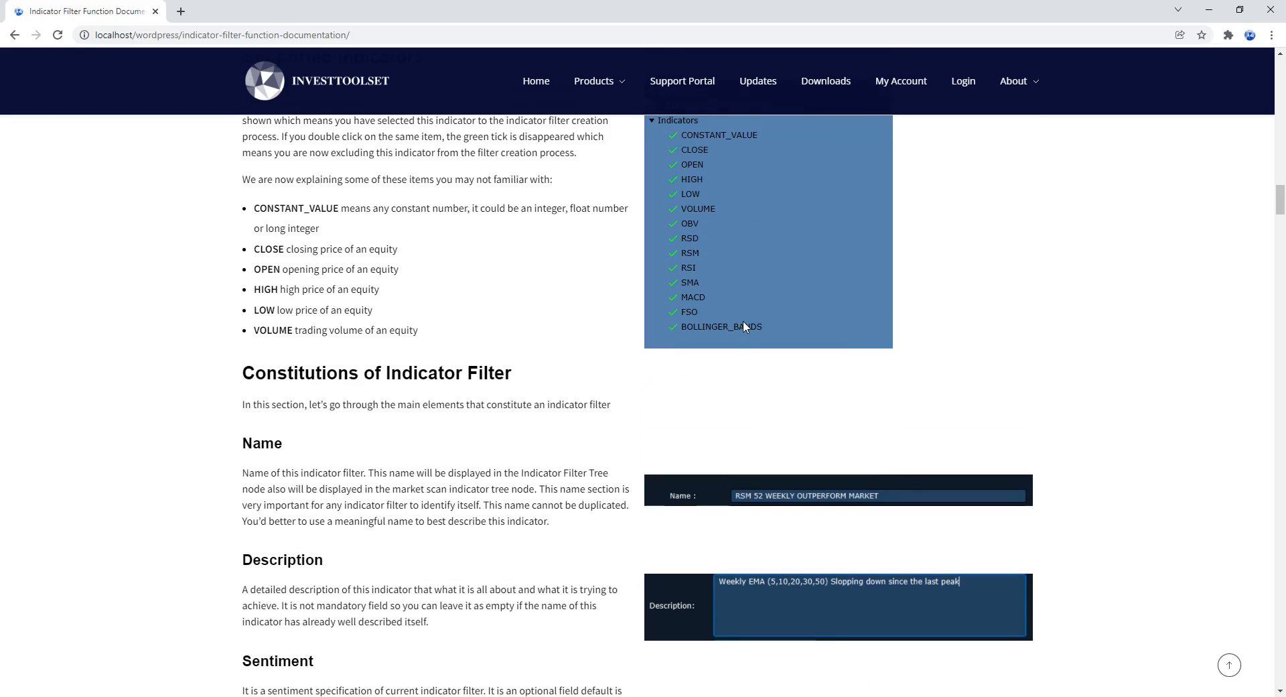
scroll(743, 324, up, 3)
drag(1279, 199, 1280, 77)
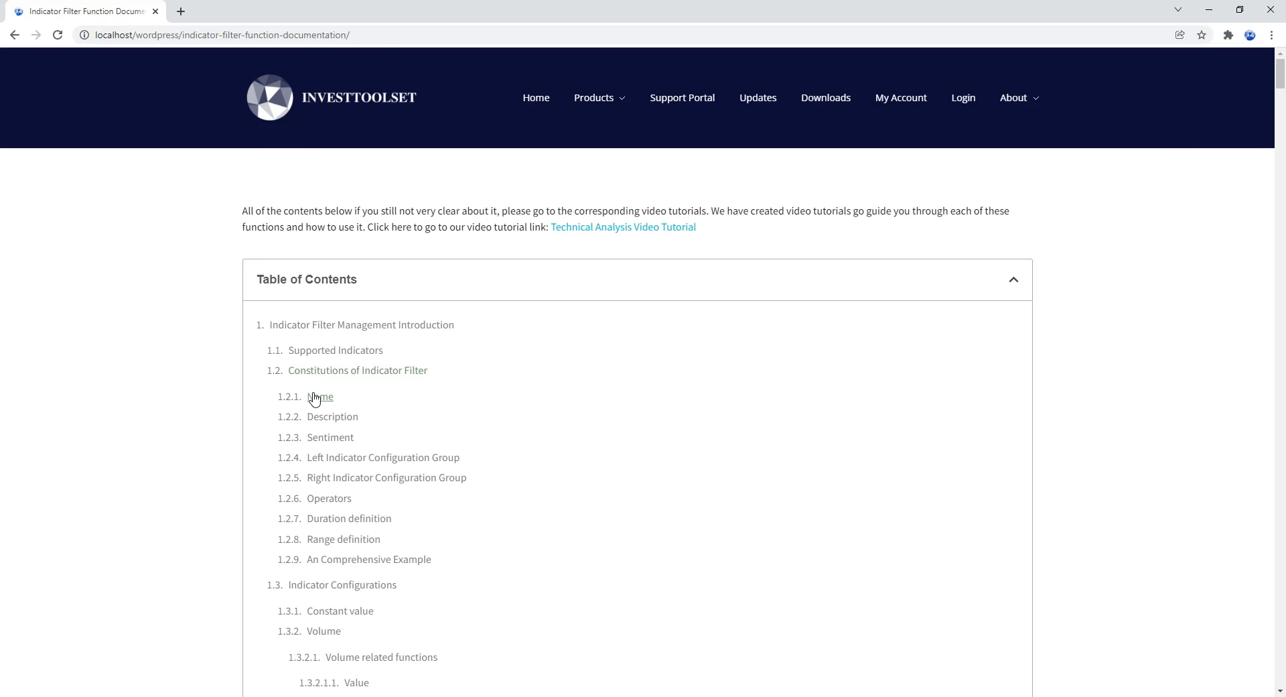
Step: Review the table of contents entries for filter constitutions and indicator configurations, continuing to the Name and Description sections
scroll(308, 389, down, 2)
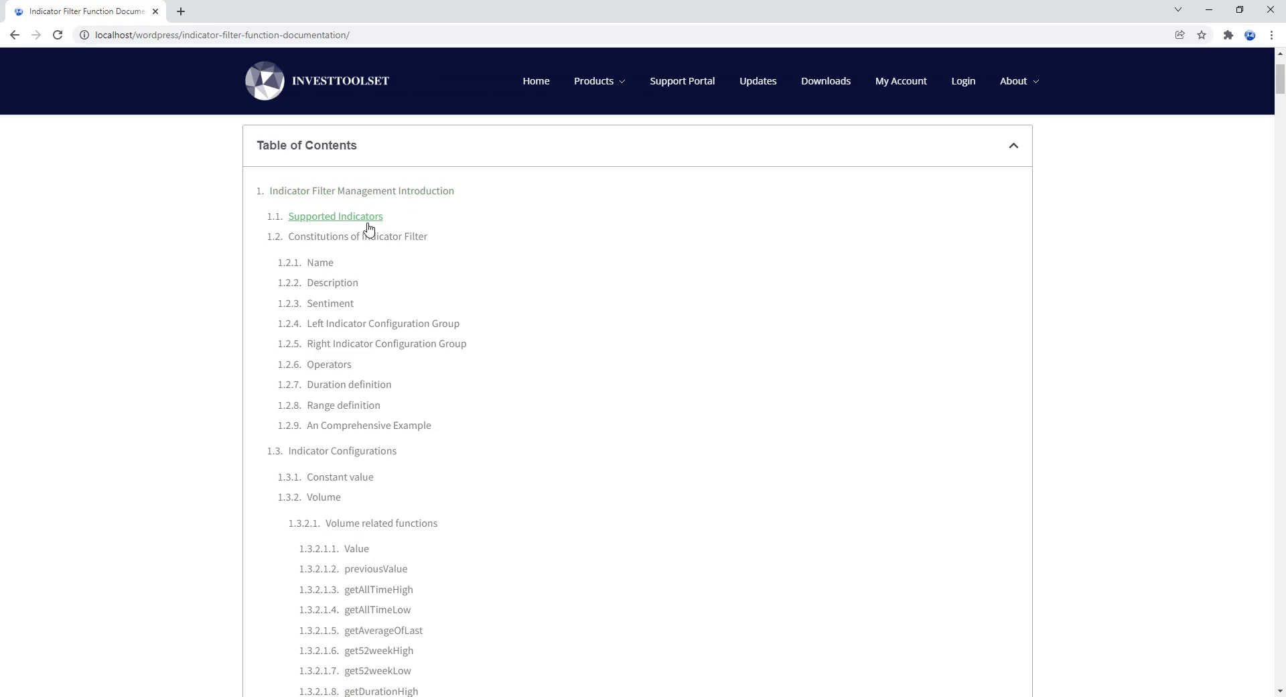
scroll(355, 234, down, 1)
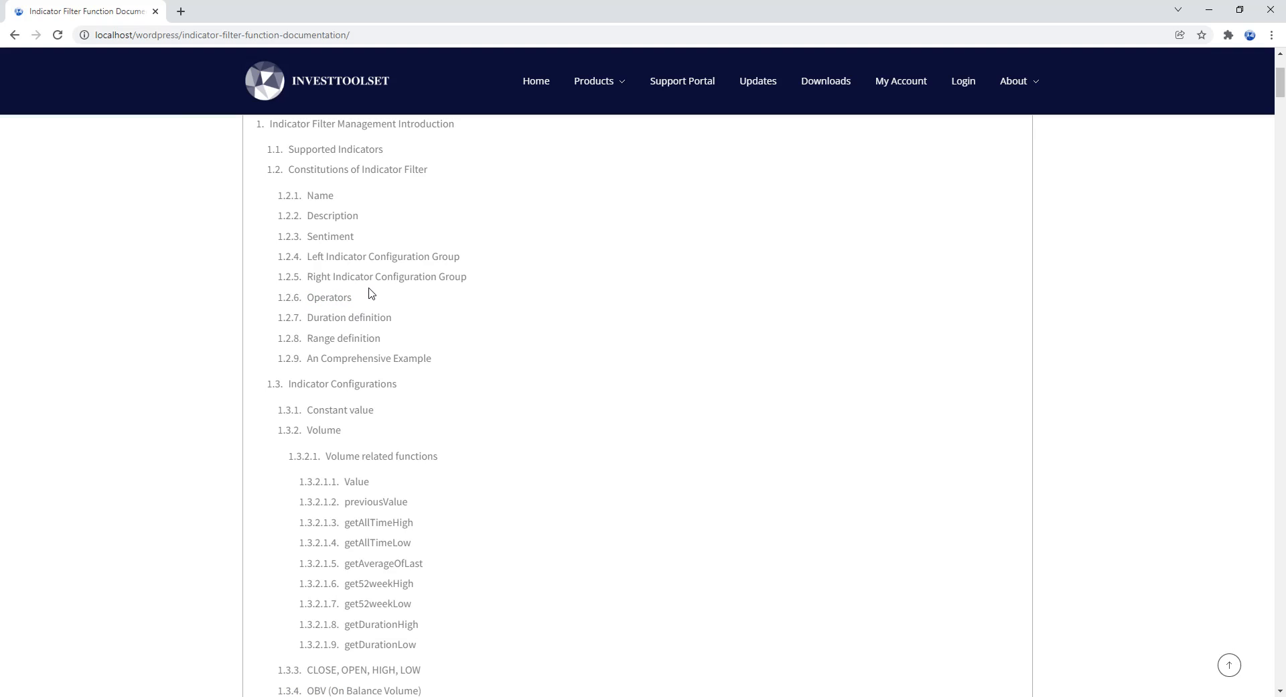
scroll(370, 293, down, 20)
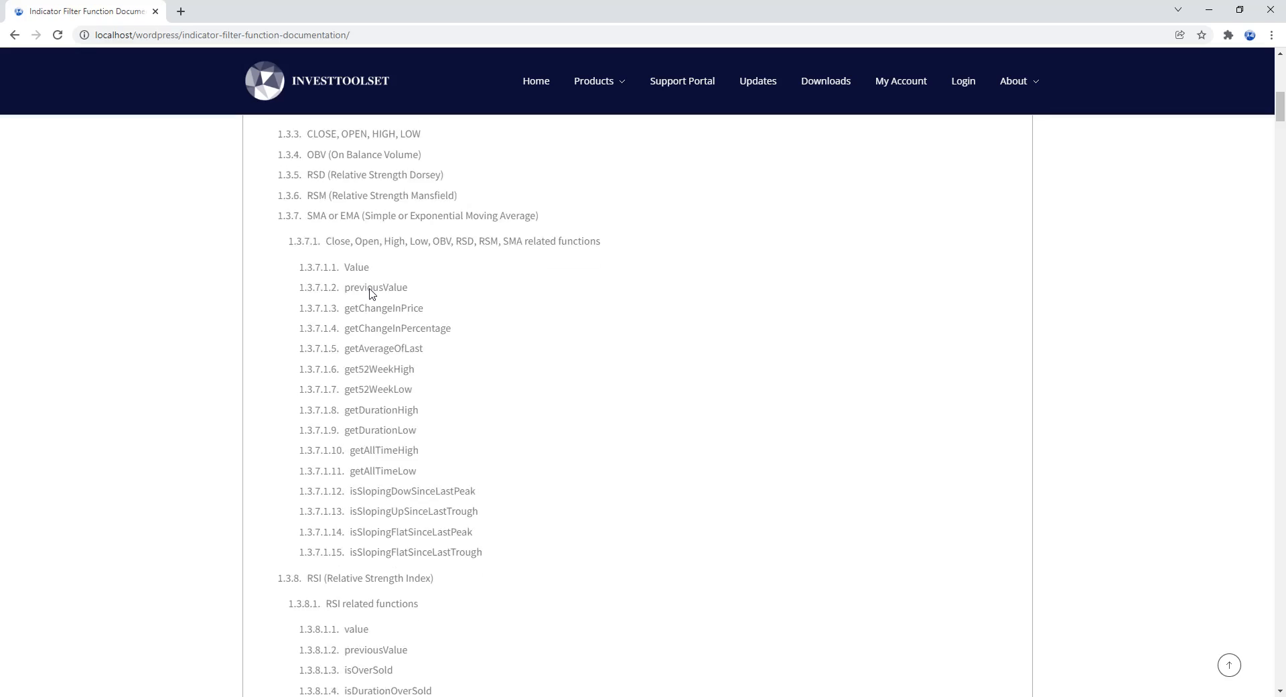
scroll(372, 301, down, 20)
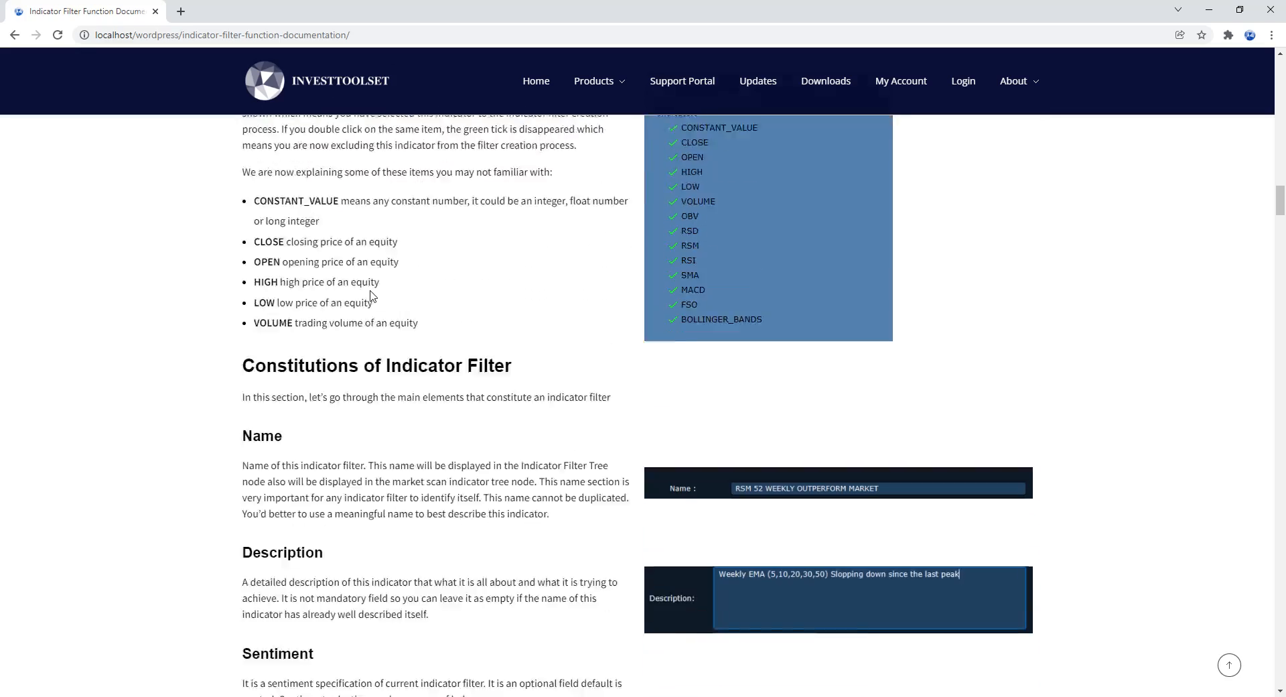
Step: Read the sections on left and right indicator groups, operators, duration definition, range definition and the comprehensive example
scroll(416, 288, down, 20)
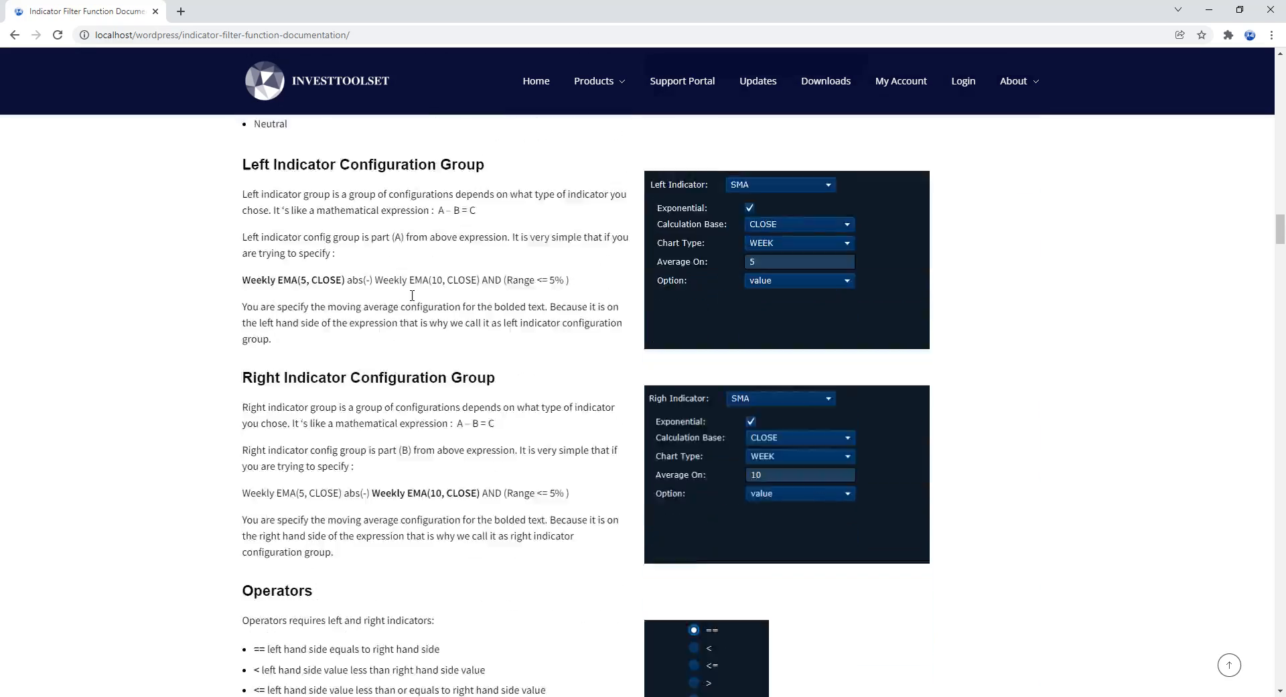
scroll(412, 296, up, 4)
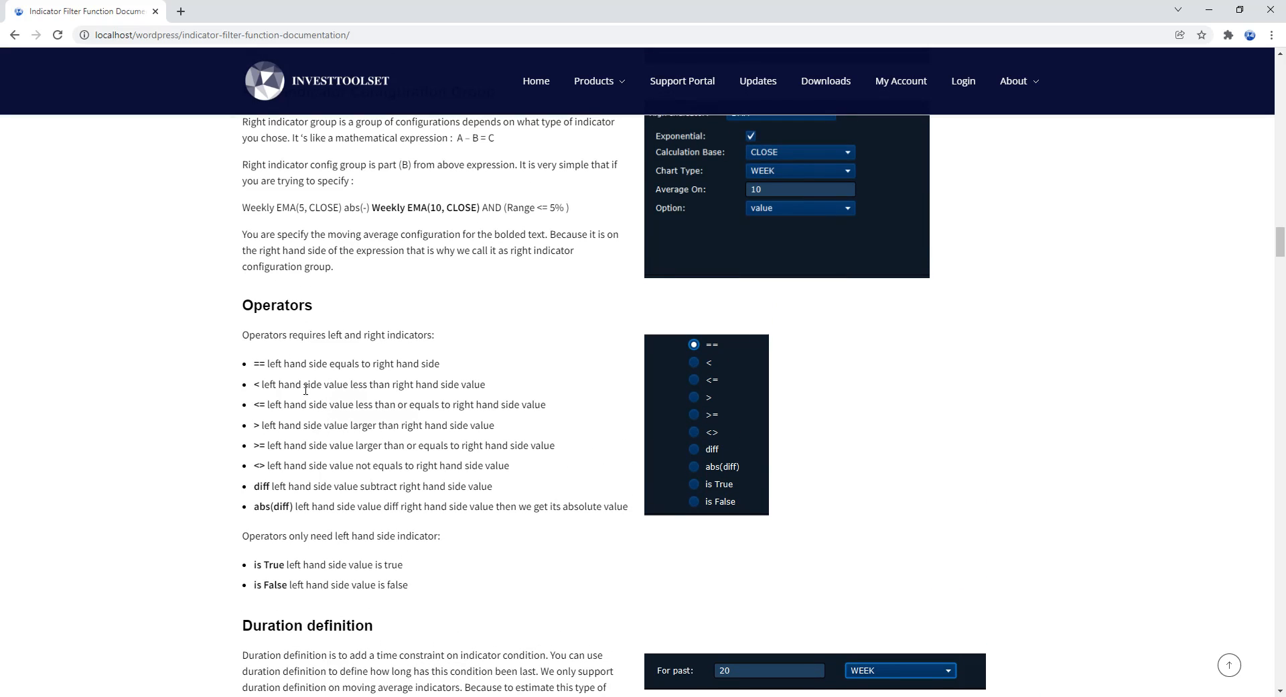
scroll(439, 369, down, 7)
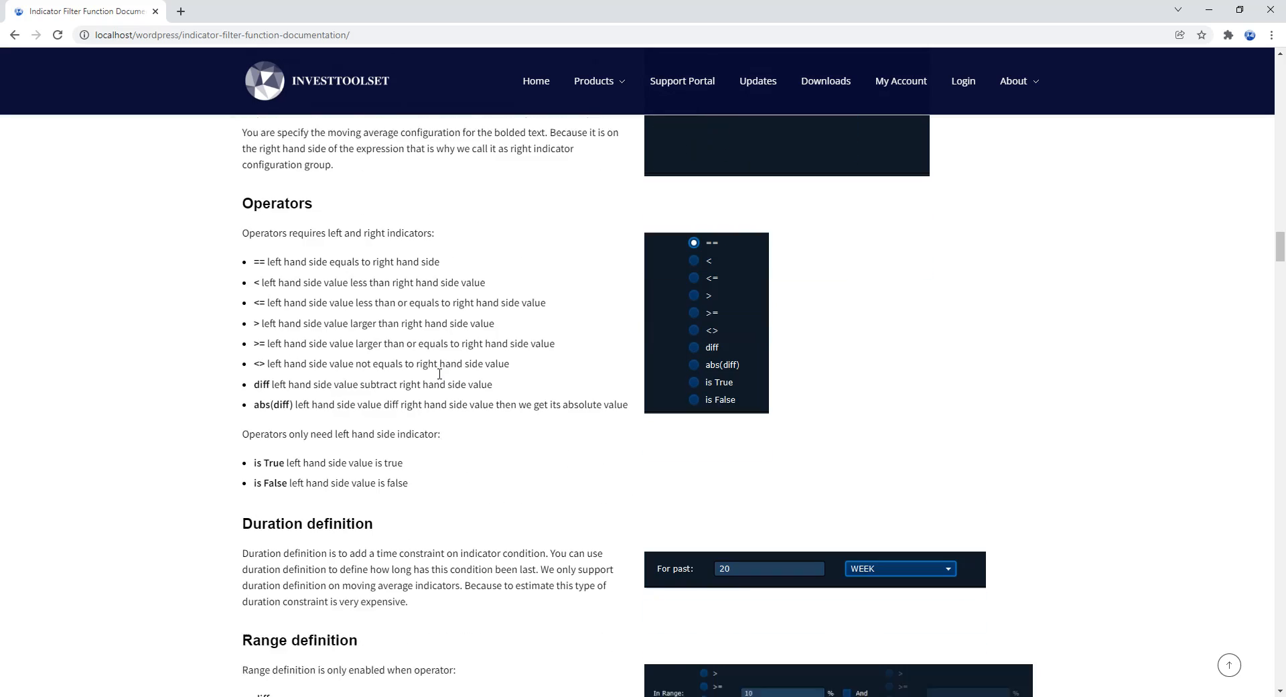
scroll(426, 373, down, 4)
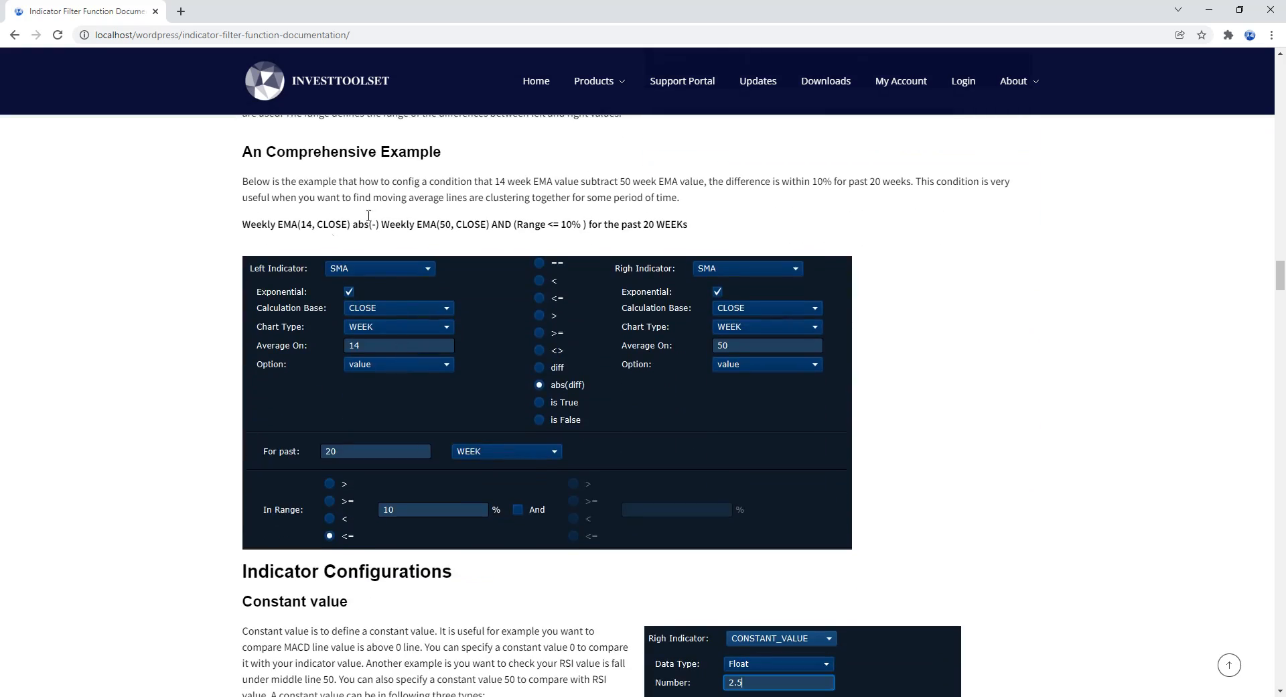
scroll(567, 246, down, 2)
scroll(513, 256, up, 4)
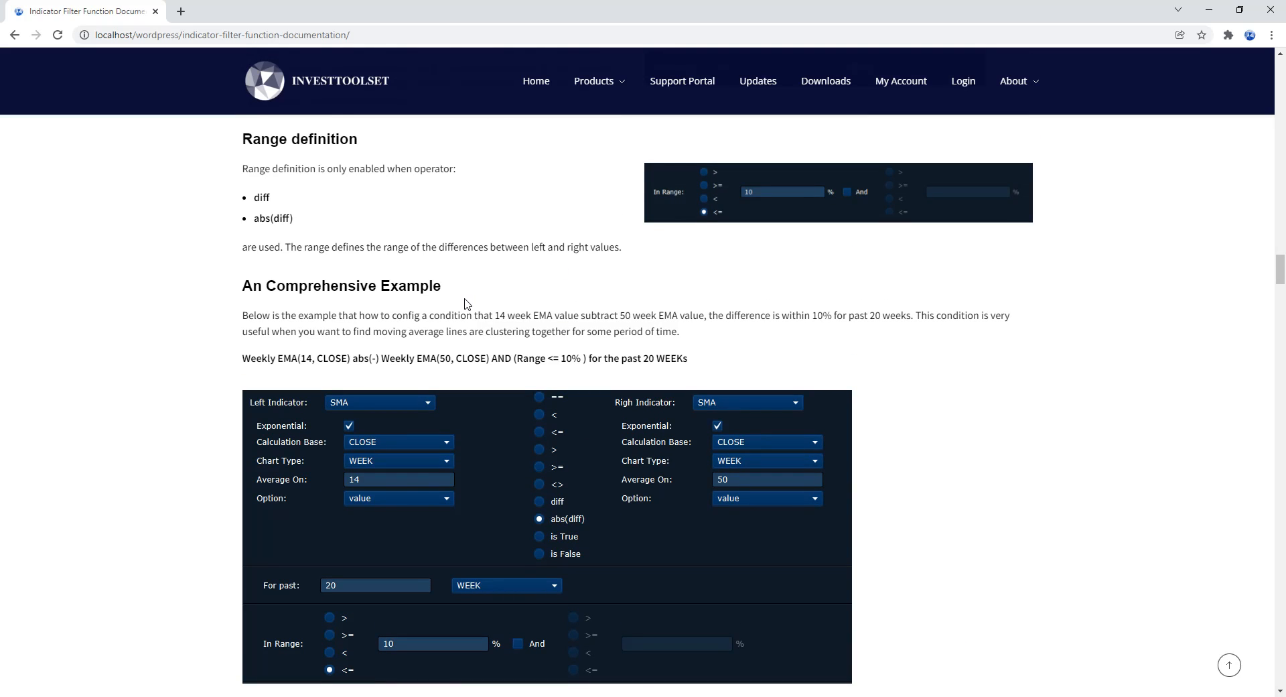
scroll(364, 381, down, 1)
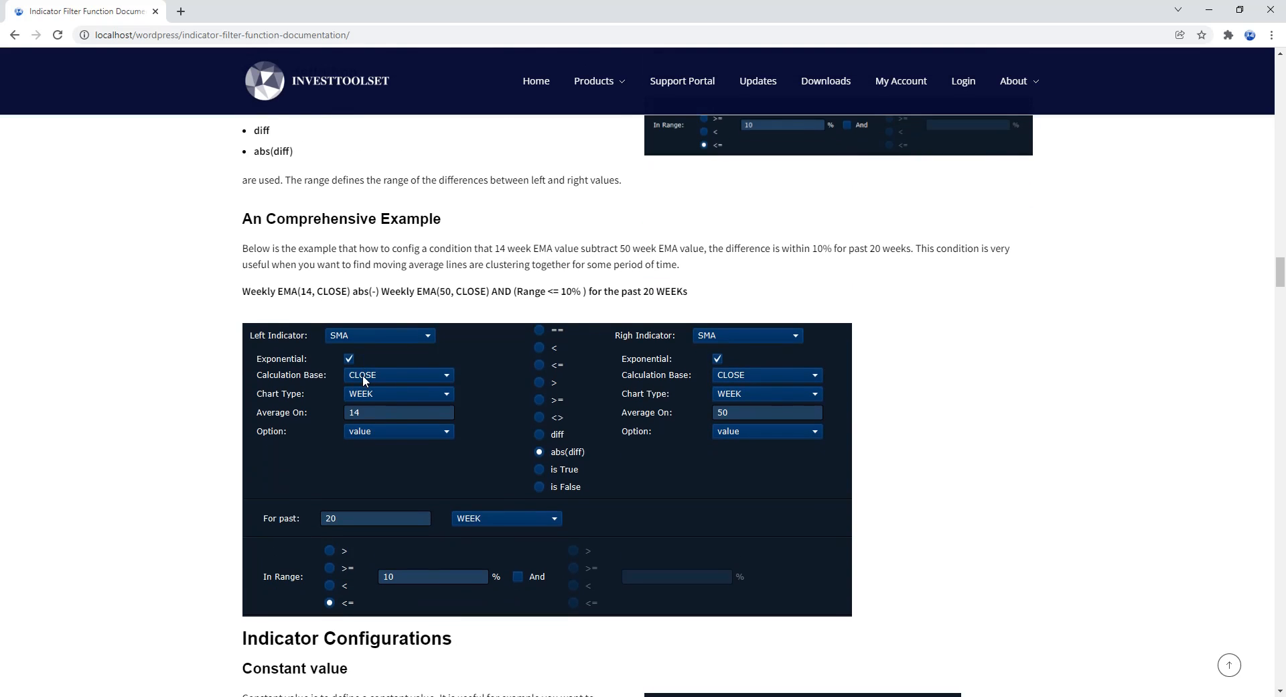
Step: Examine the indicator configuration and function descriptions from Volume through Bollinger Bands, and return to Technical Analysis Tool
scroll(363, 375, down, 10)
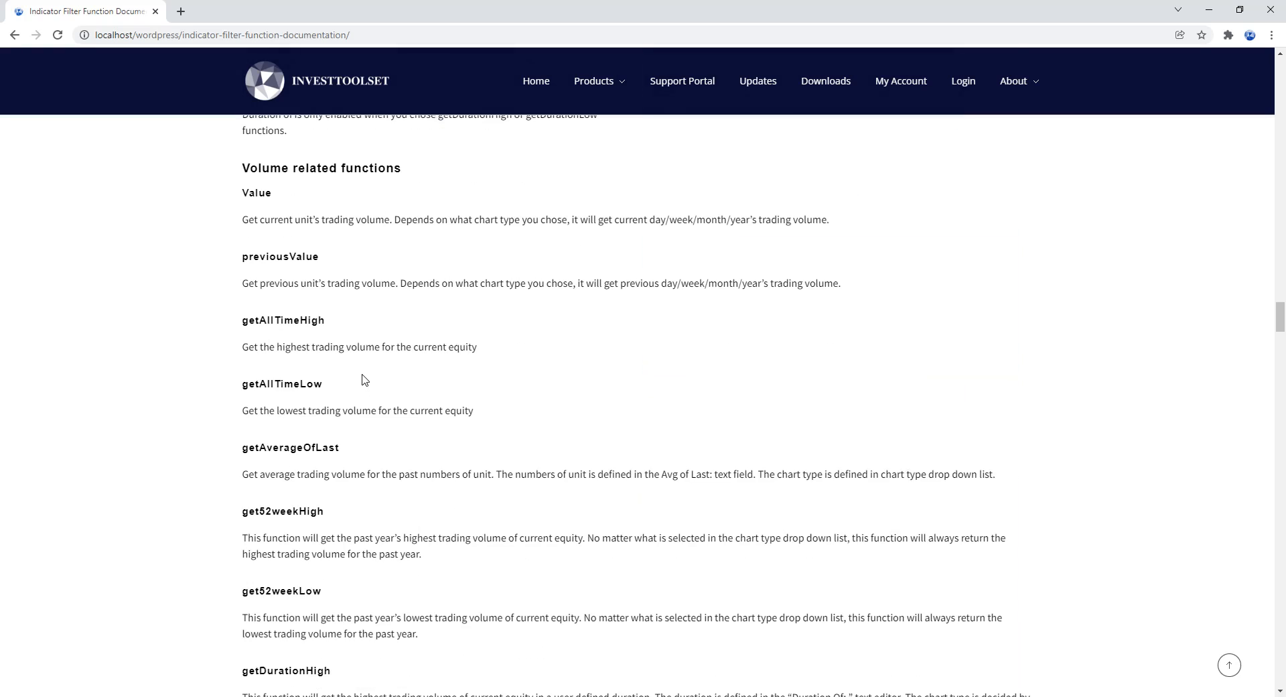
scroll(364, 379, down, 9)
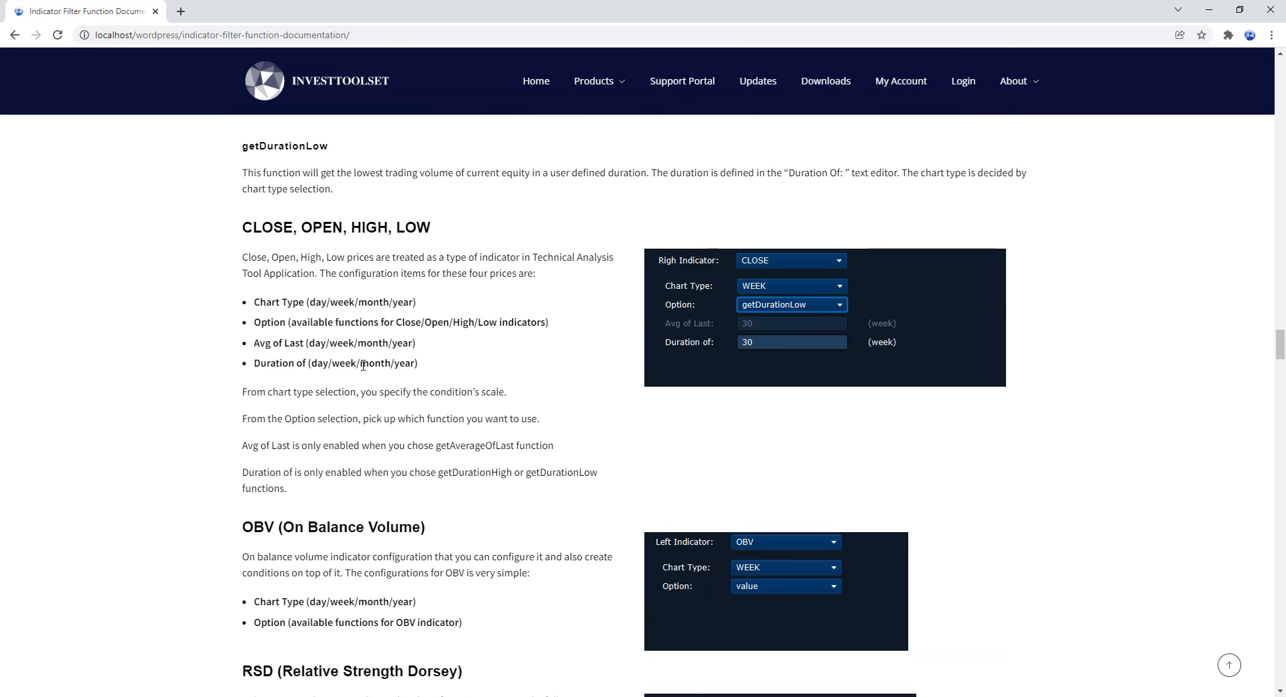
scroll(363, 365, down, 4)
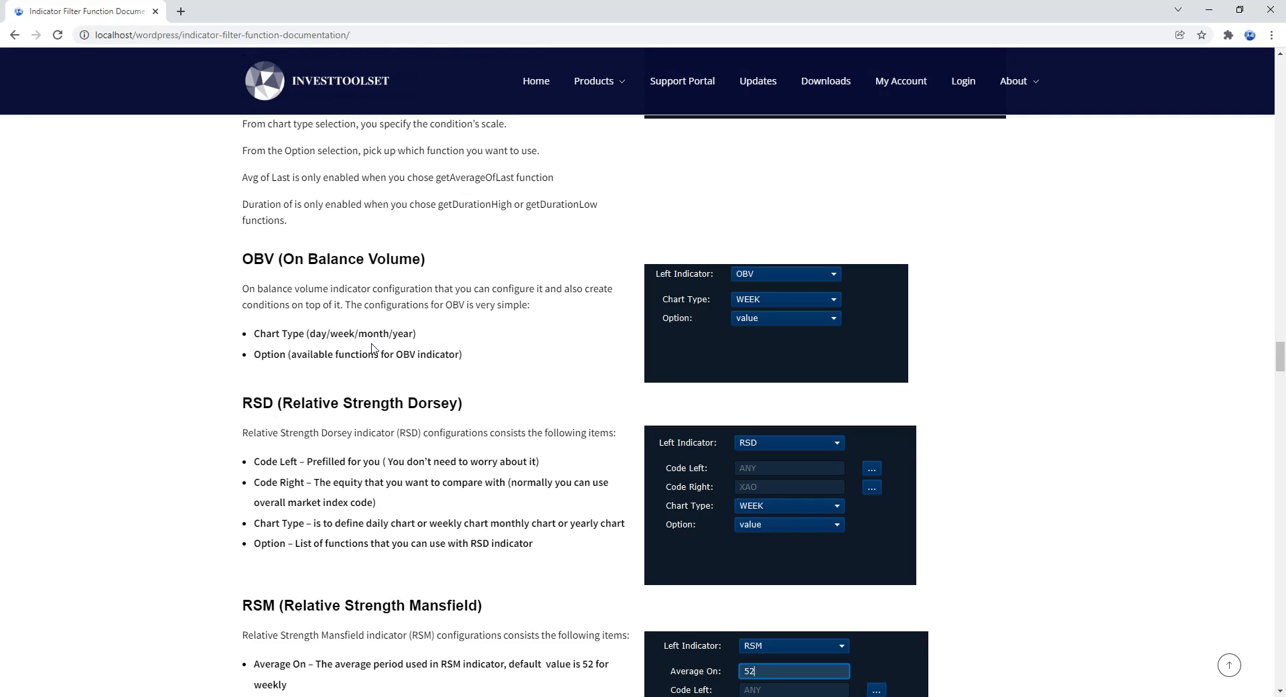
scroll(373, 347, down, 6)
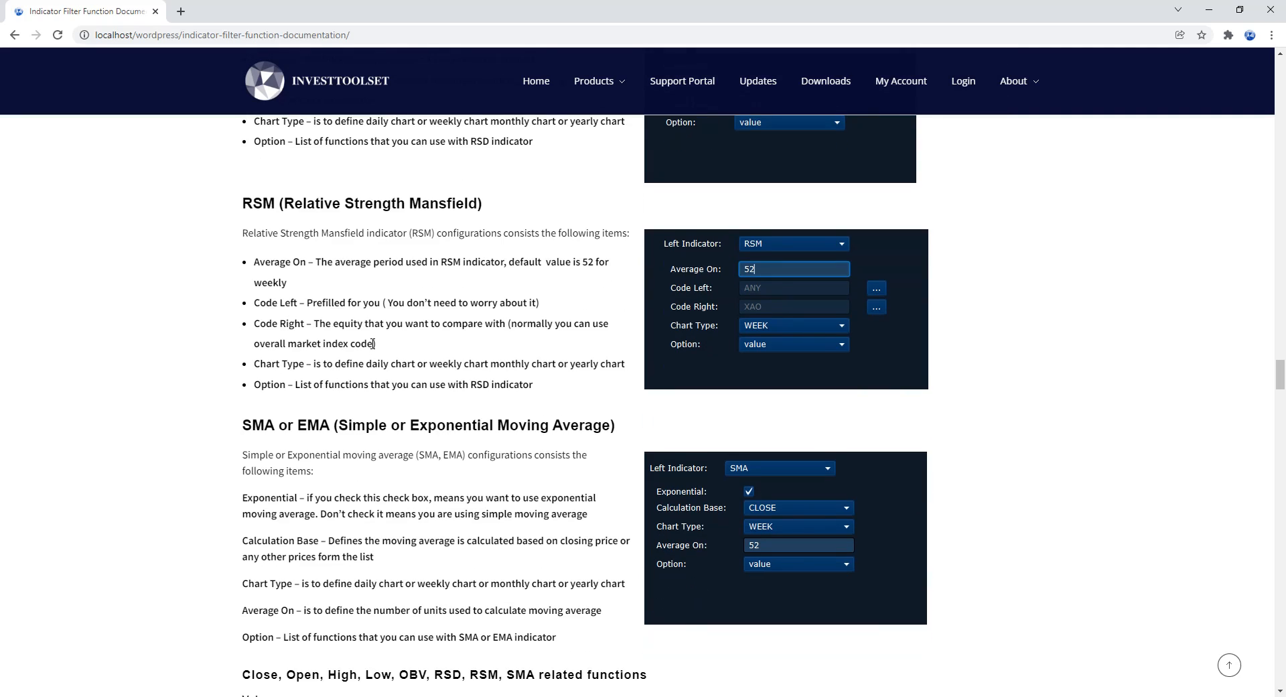
scroll(373, 343, down, 20)
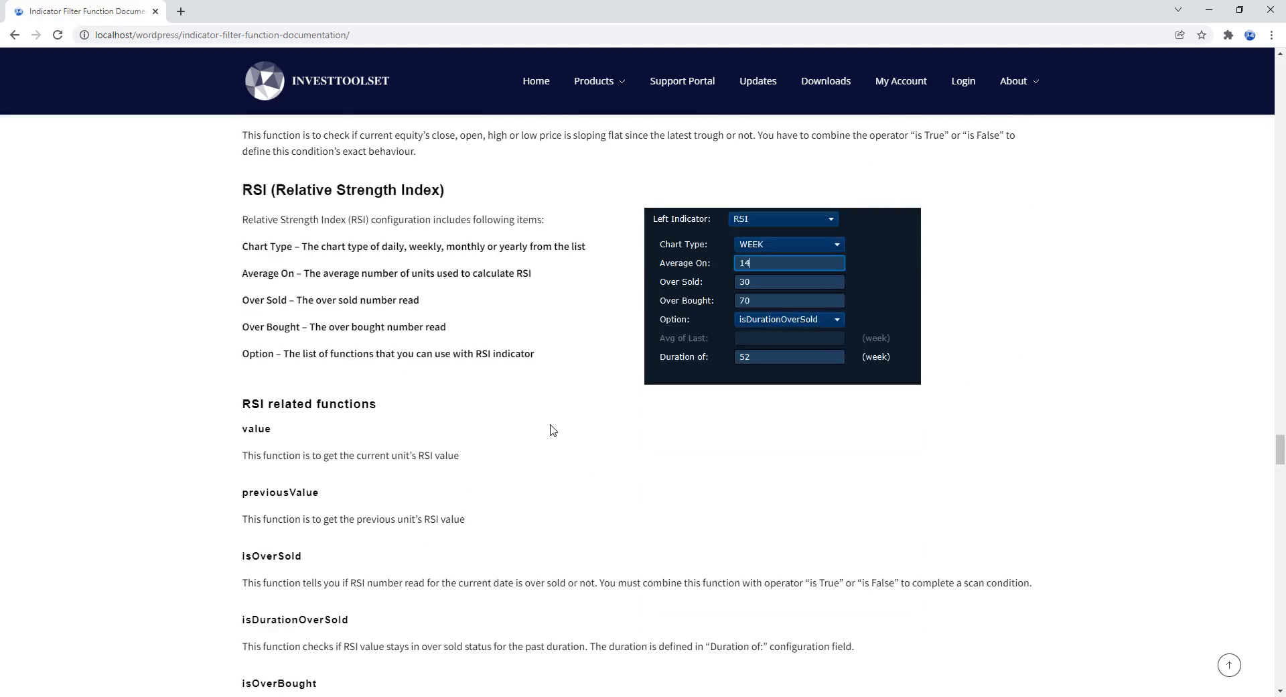
scroll(552, 429, down, 20)
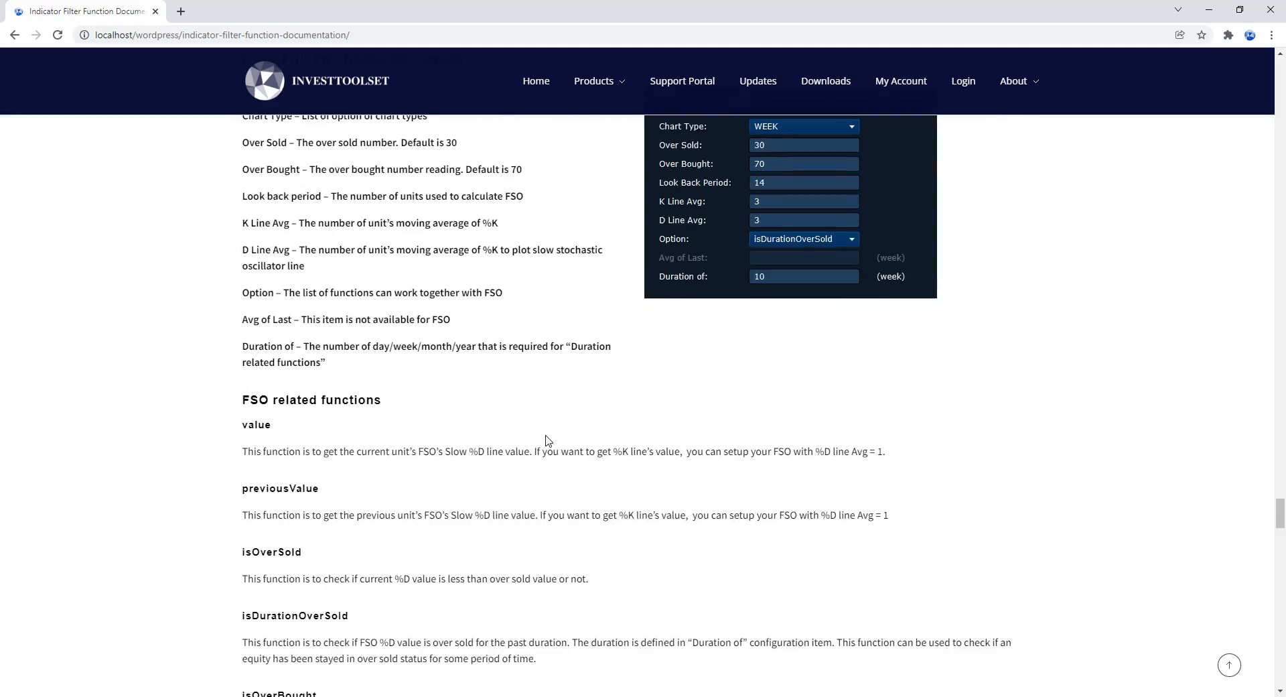
scroll(741, 456, down, 14)
drag(1281, 547, 1279, 667)
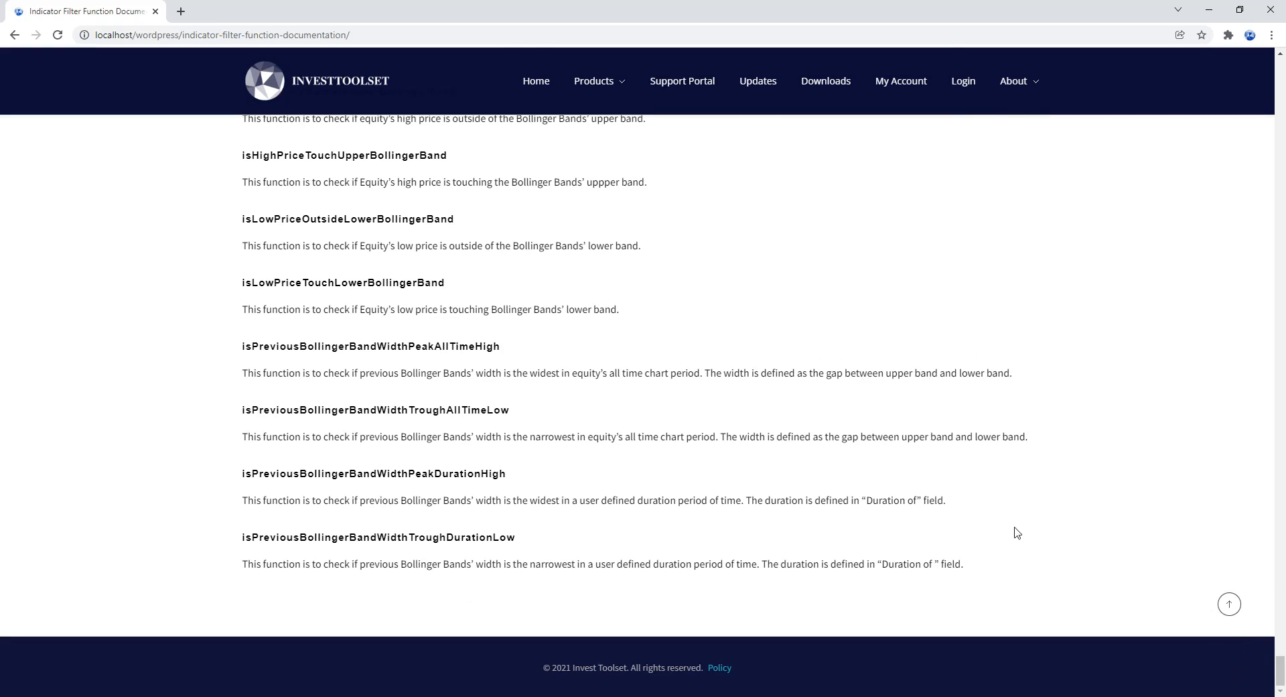
click(1209, 10)
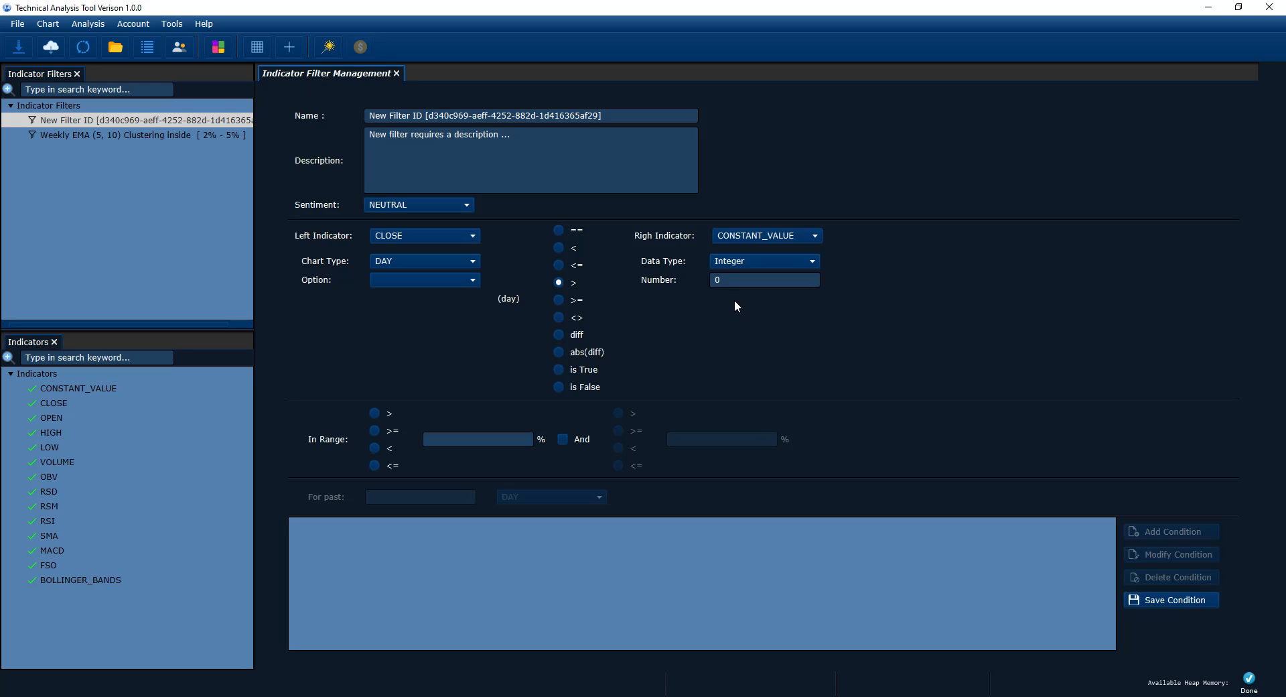